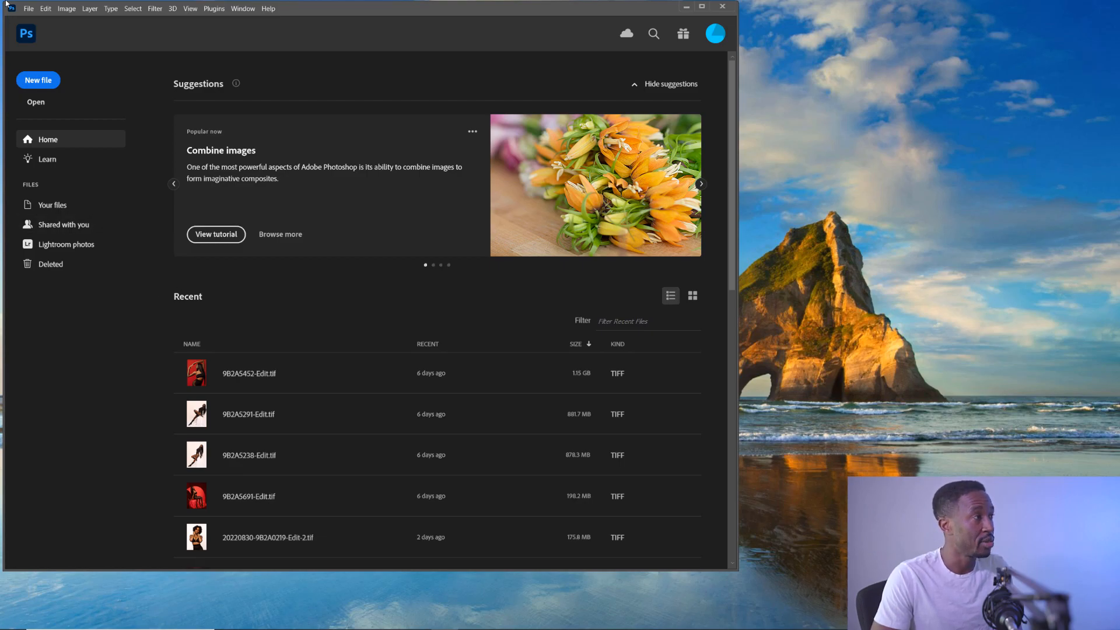
- Start a new document and look through the Photo and Art & Illustration presets, returning to the recent items
left_click(36, 85)
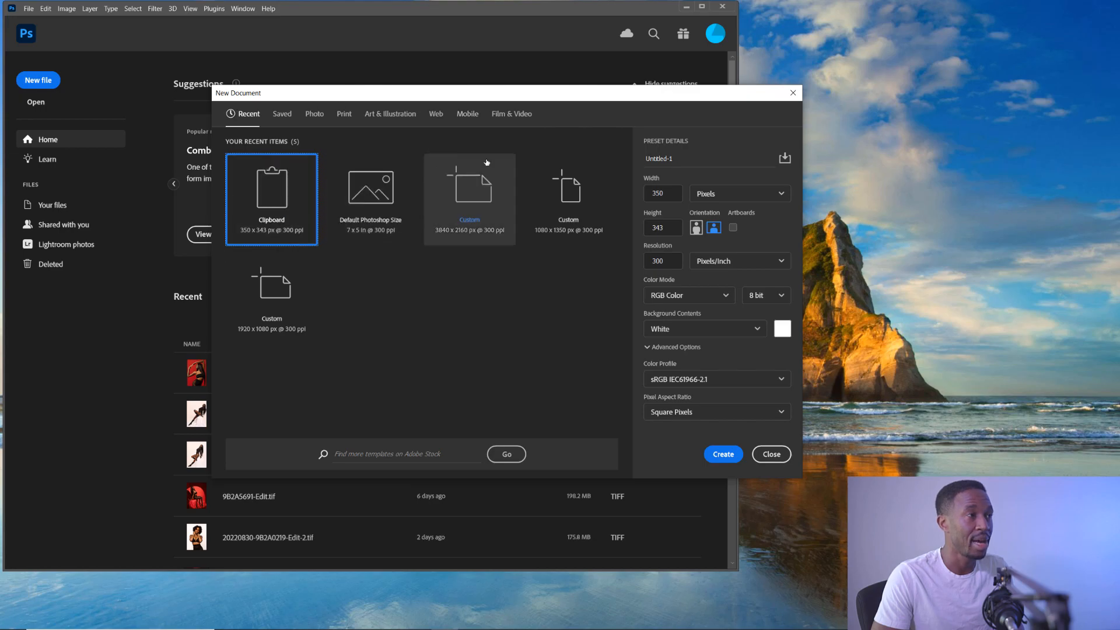
left_click(310, 119)
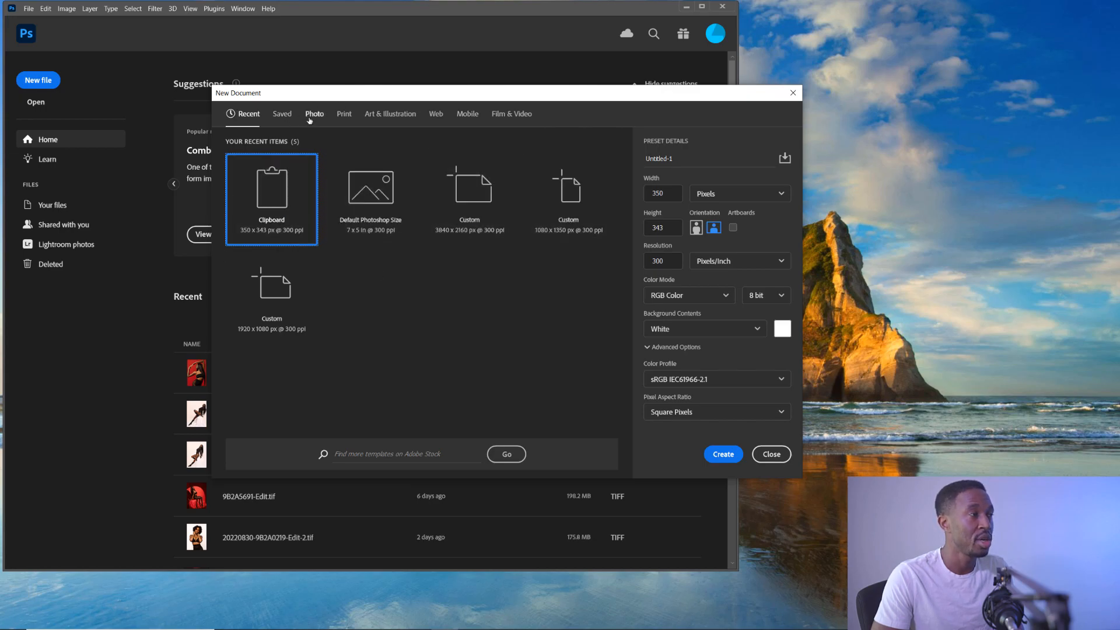
scroll(422, 254, "down", 5)
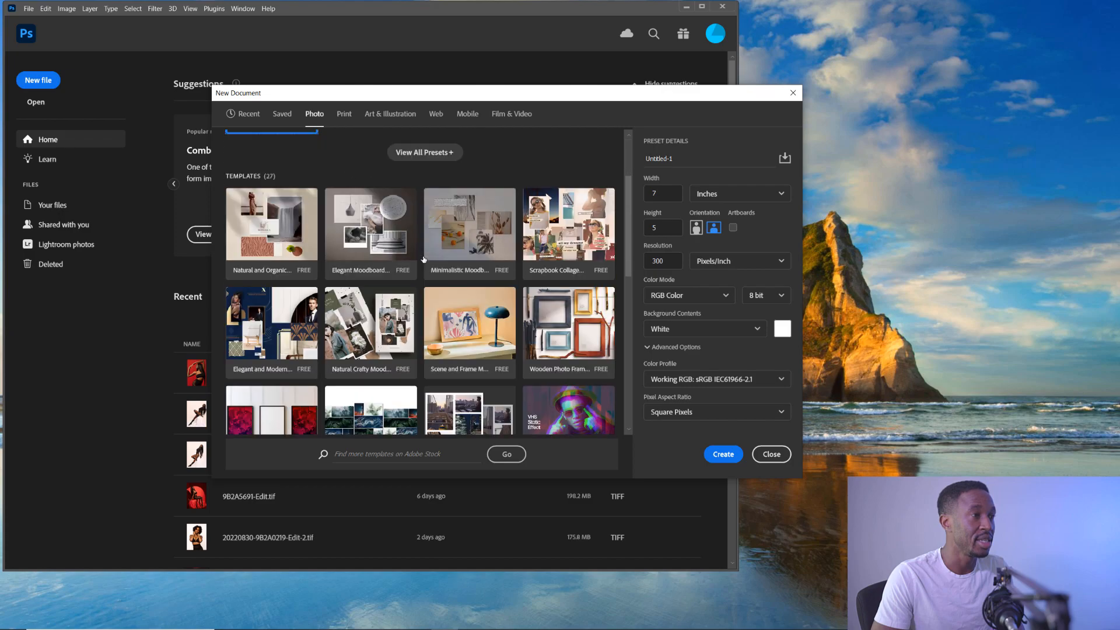
left_click(377, 117)
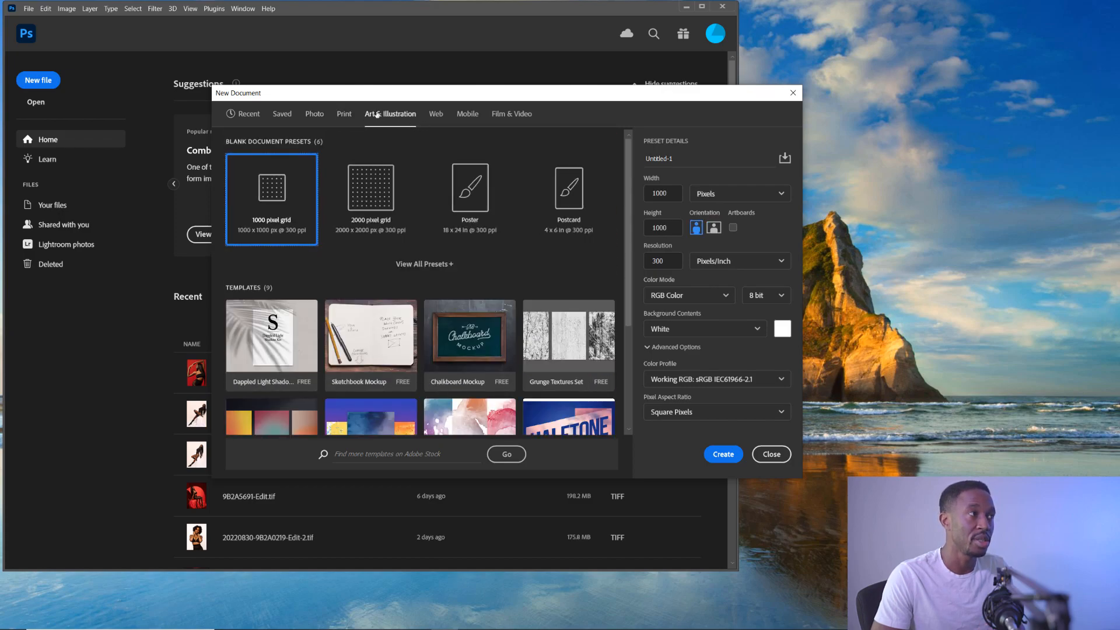
left_click(315, 116)
left_click(251, 115)
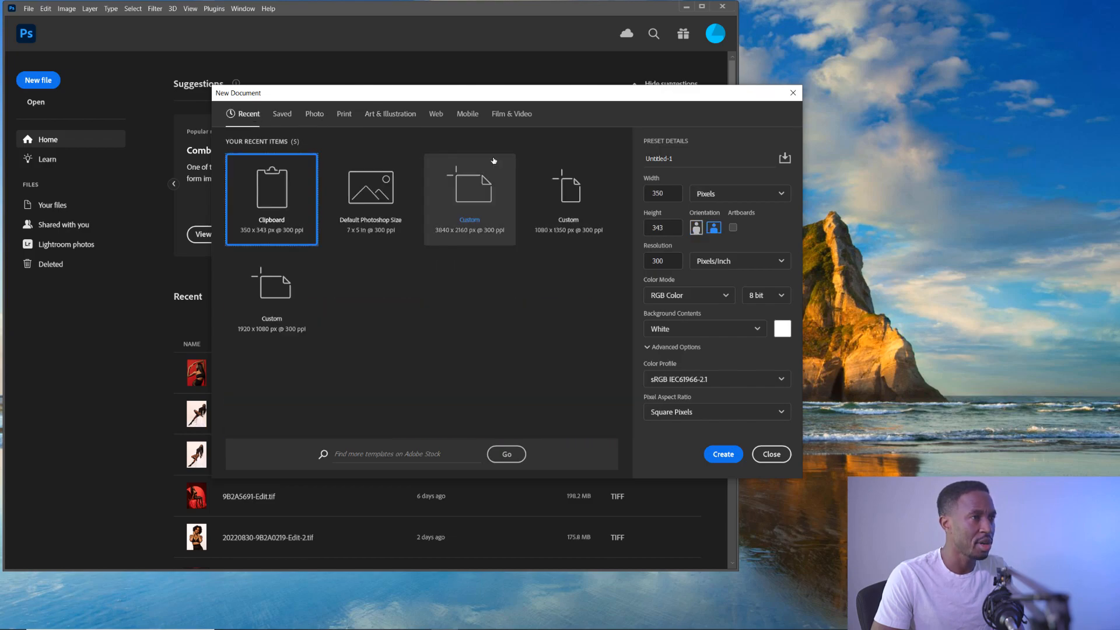
- Name the new document Instagram
left_click_drag(687, 157, 667, 158)
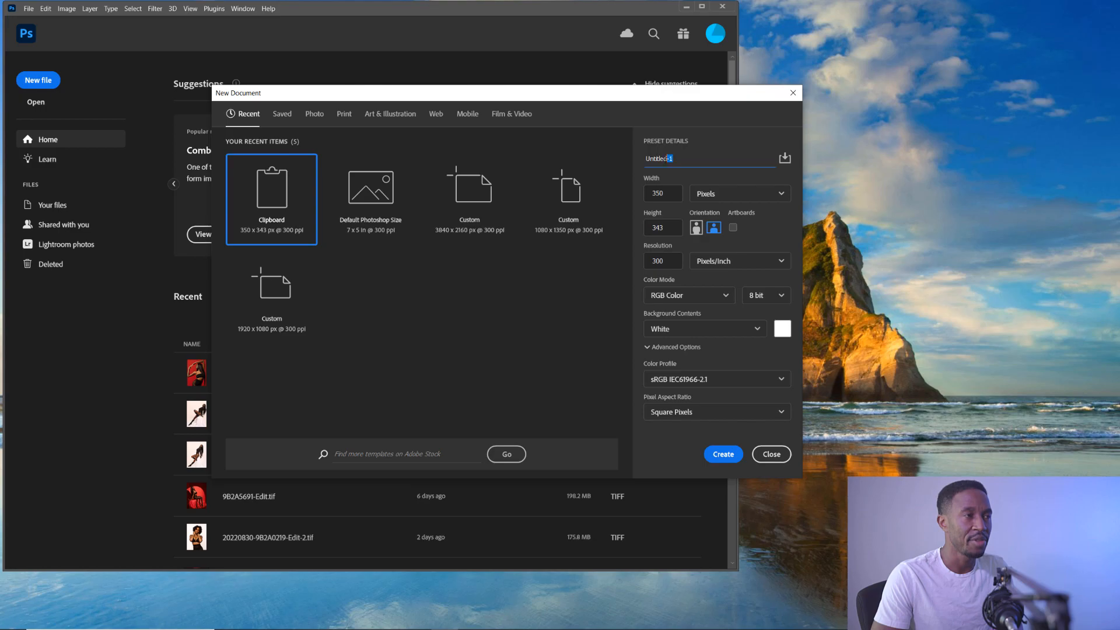
type("Instag")
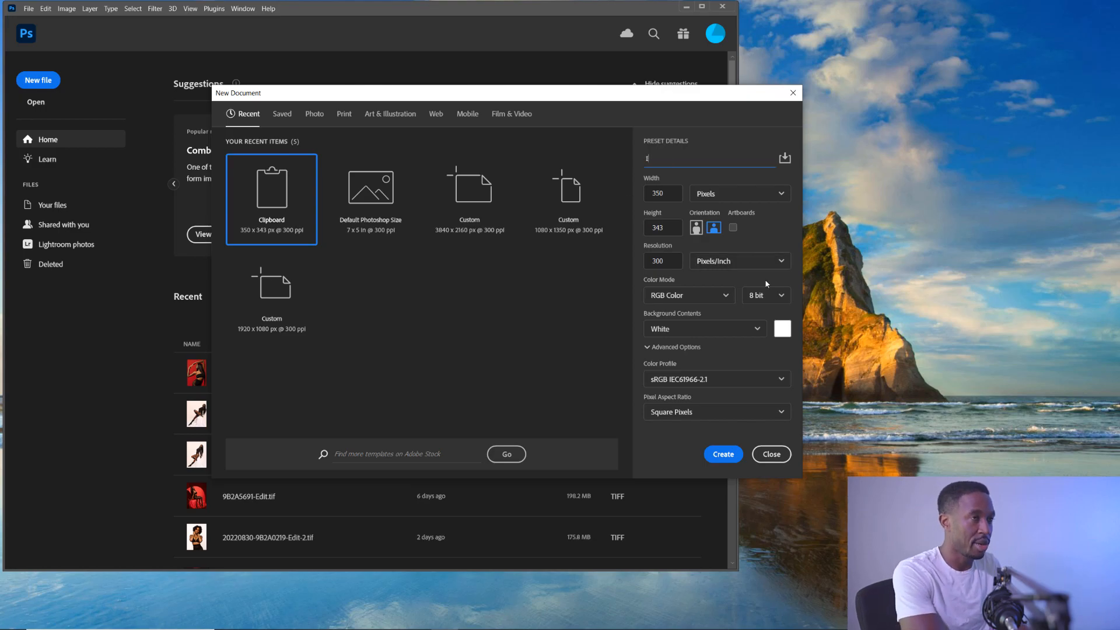
type("ram")
key("Tab")
key("Tab")
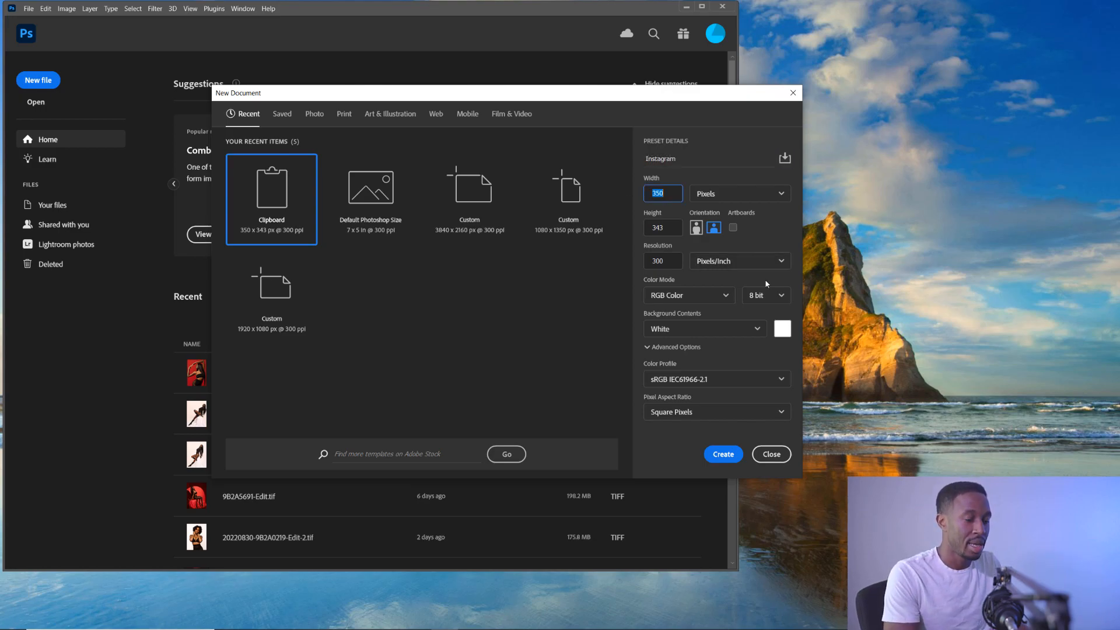
- Set the document size to 1080 by 1350 pixels and create it with a white background
type("1")
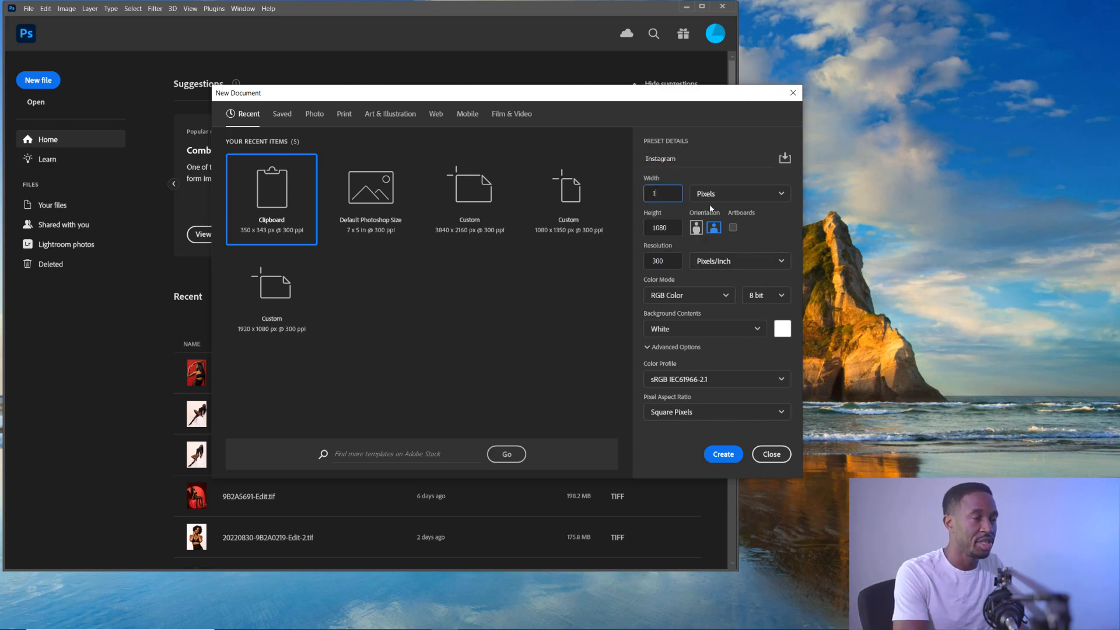
type("080")
key("Tab")
type("1350")
key("Tab")
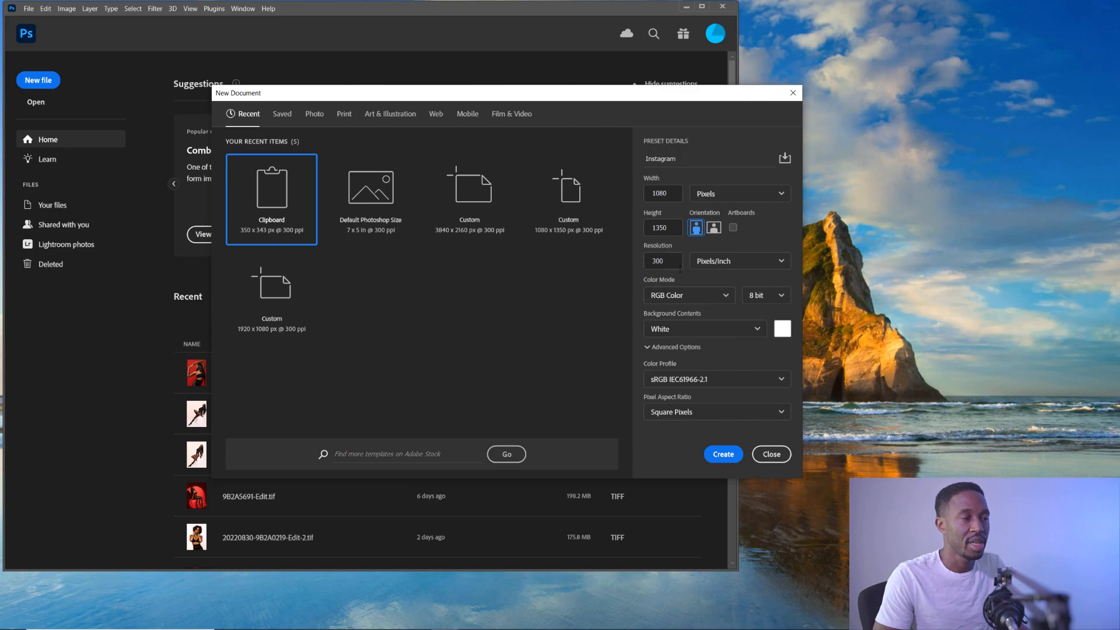
left_click(700, 331)
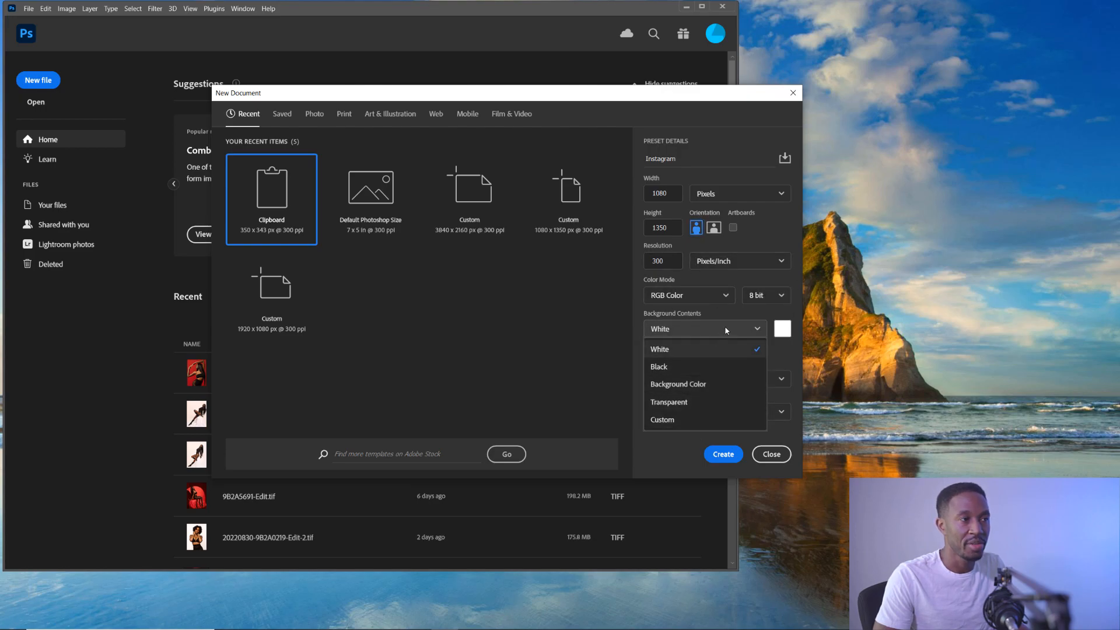
left_click(724, 326)
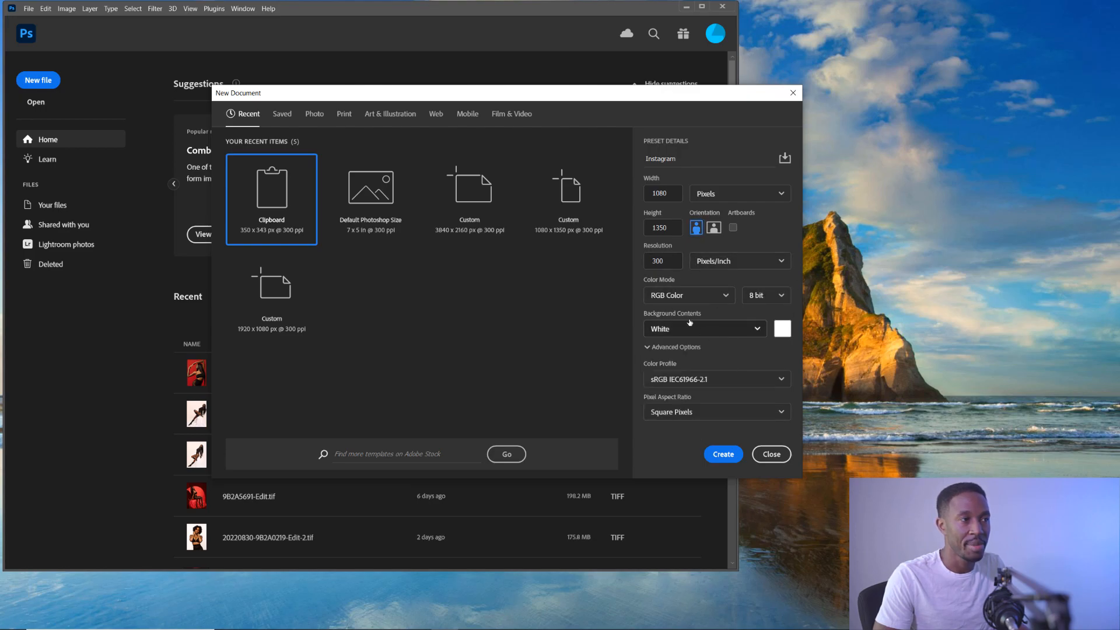
left_click(722, 454)
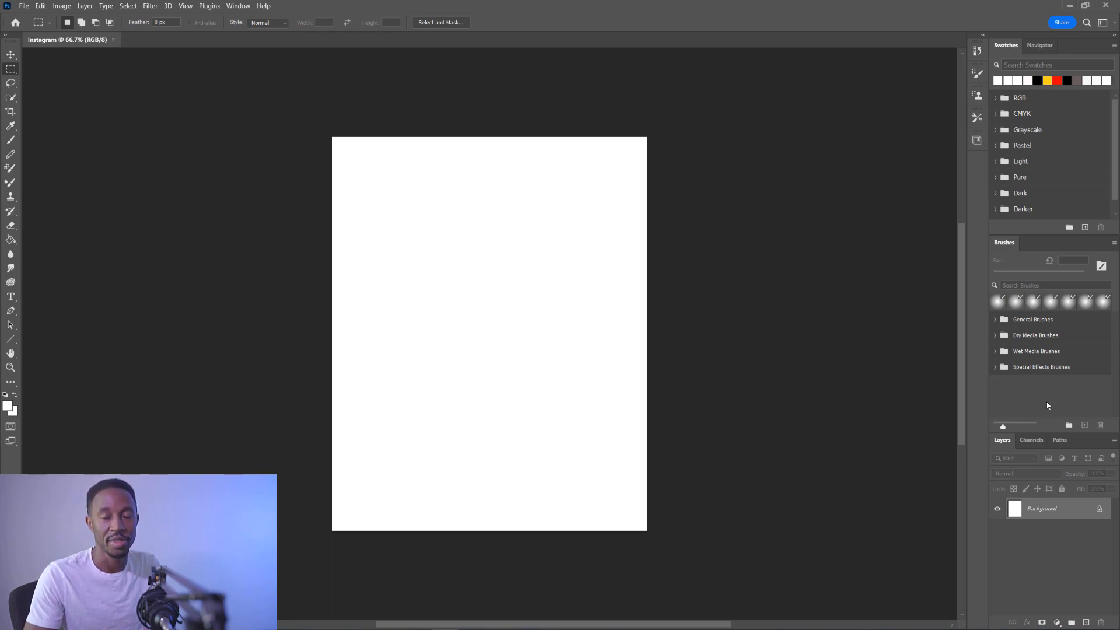
- Switch the workspace layout to Essentials (Default)
left_click(23, 5)
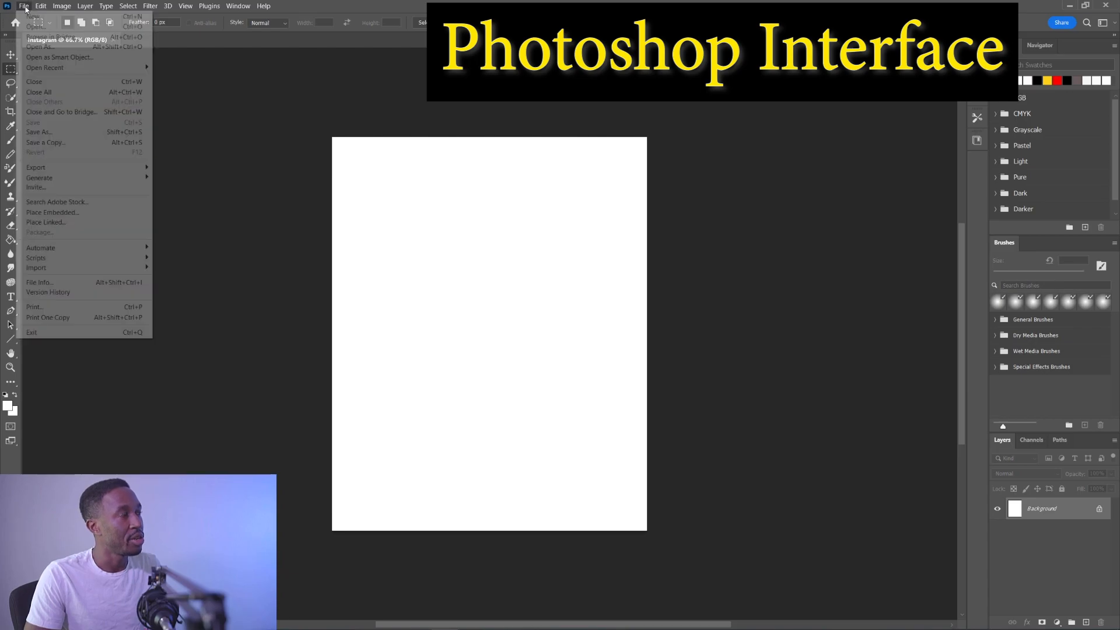
mouse_move(65, 7)
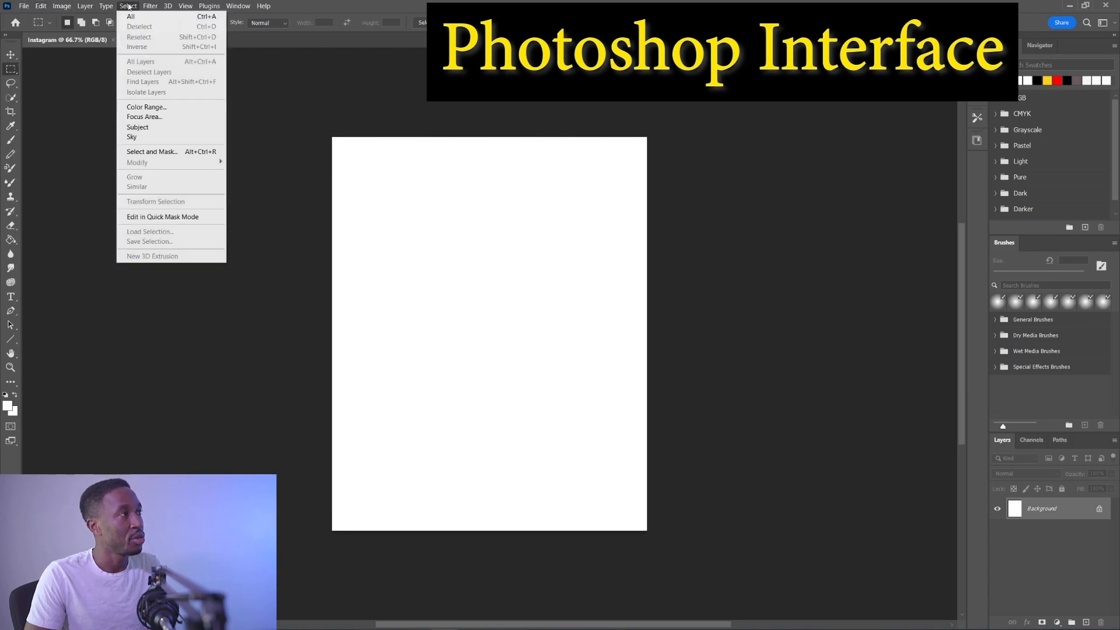
mouse_move(247, 9)
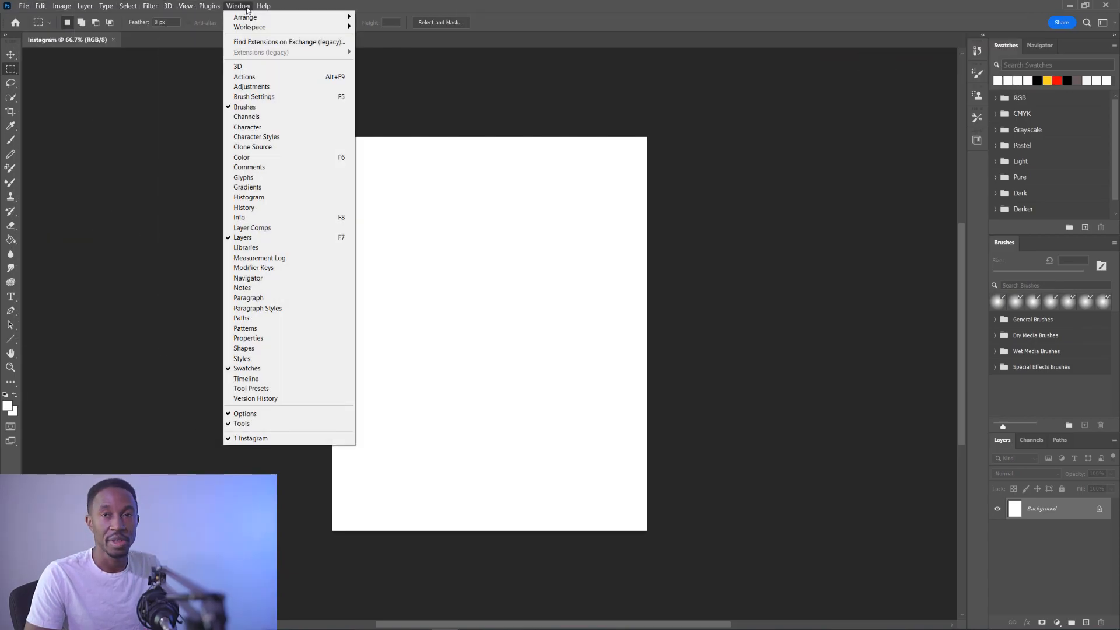
mouse_move(286, 27)
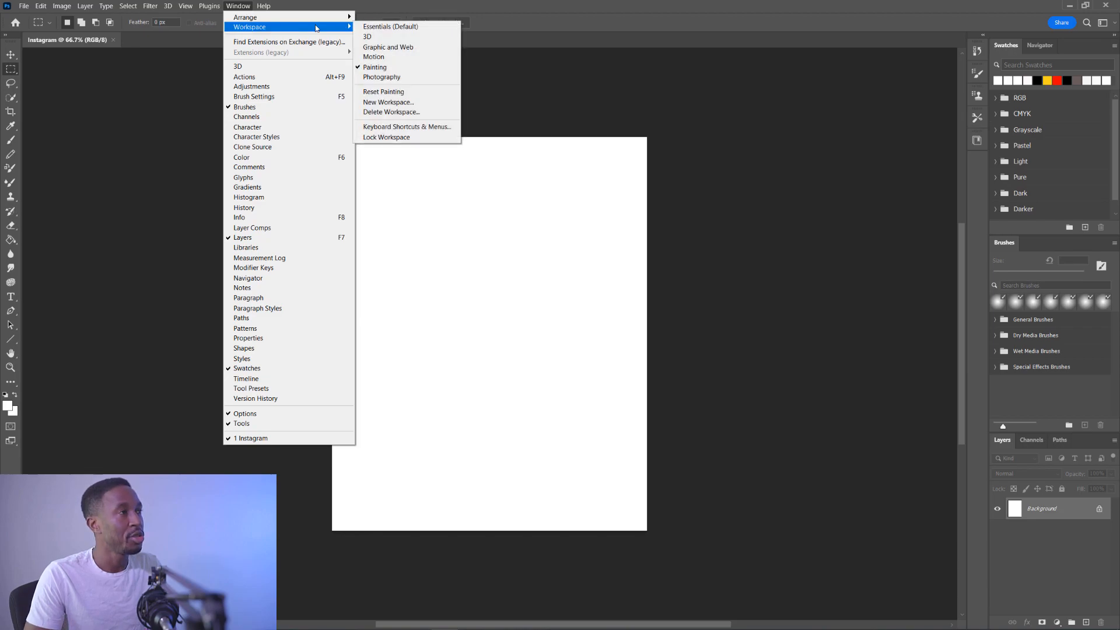
left_click(393, 28)
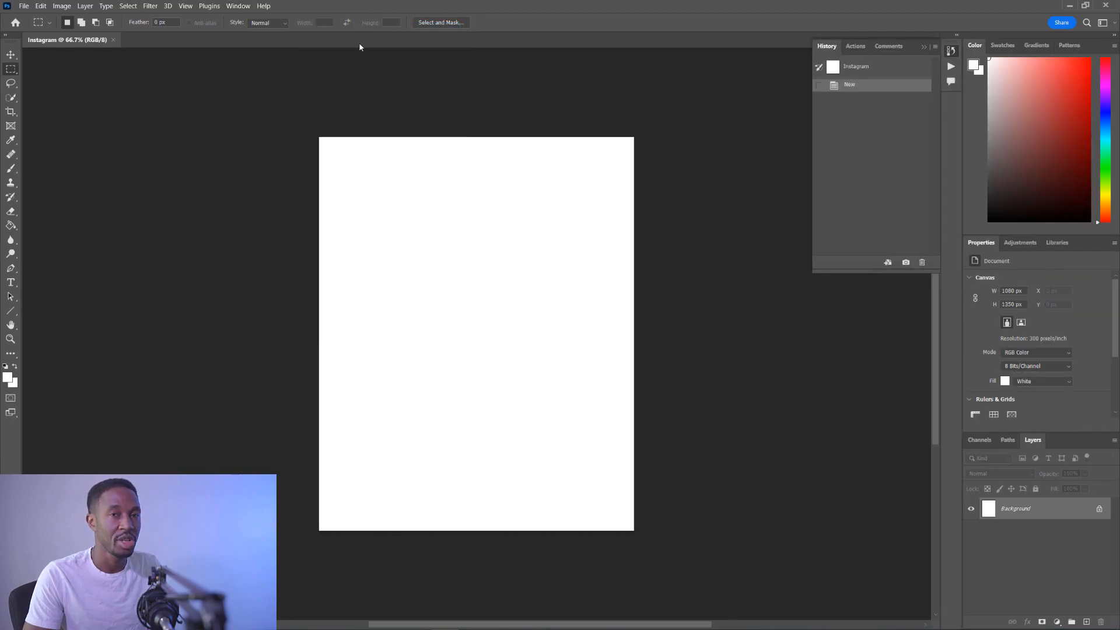
left_click(238, 5)
mouse_move(303, 27)
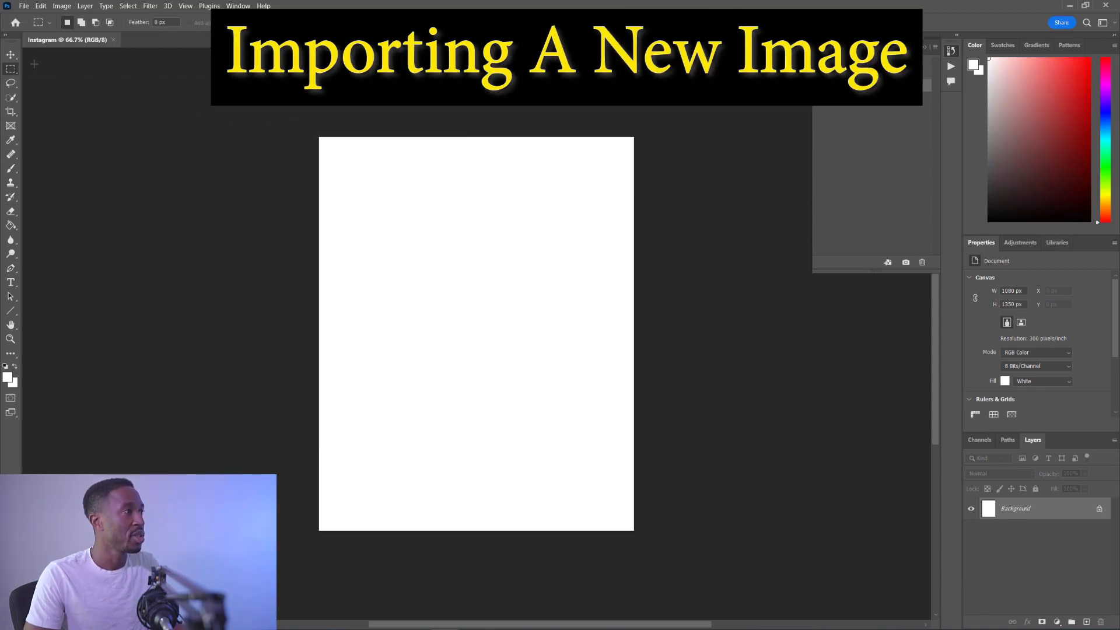
- Place the image 9B2A2697-Edit.jpg on the Instagram canvas as an embedded smart object
left_click(16, 56)
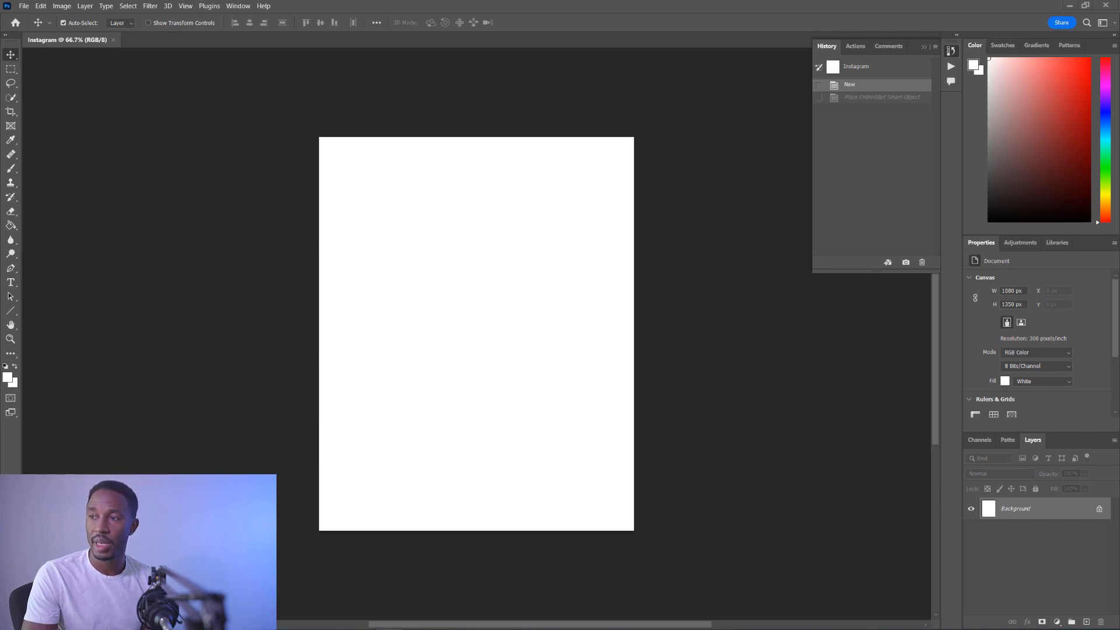
left_click_drag(545, 169, 576, 299)
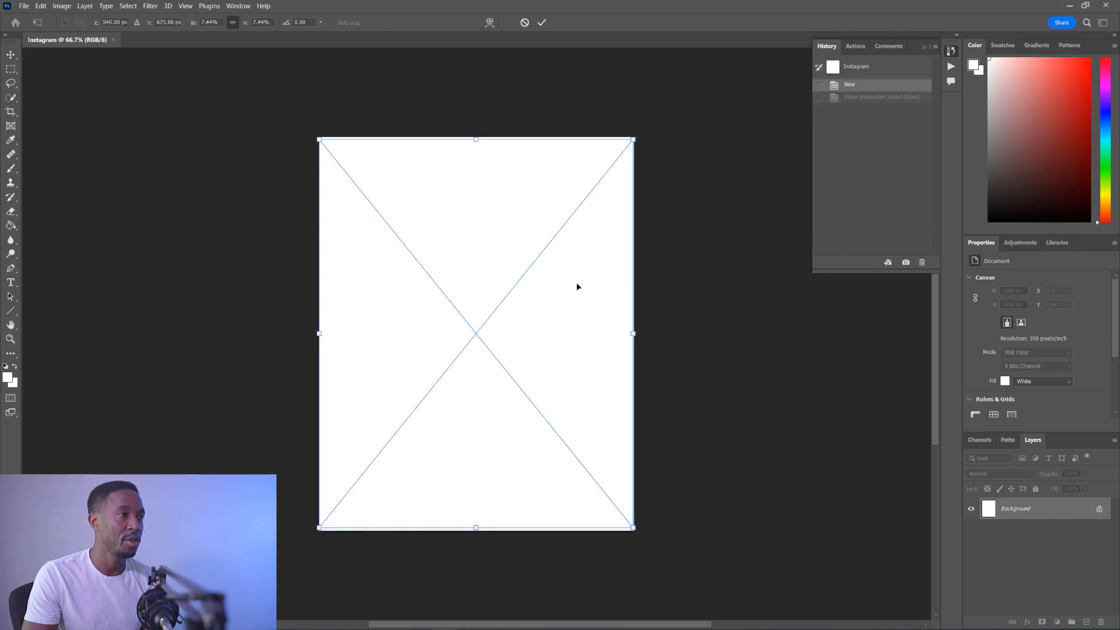
left_click(541, 21)
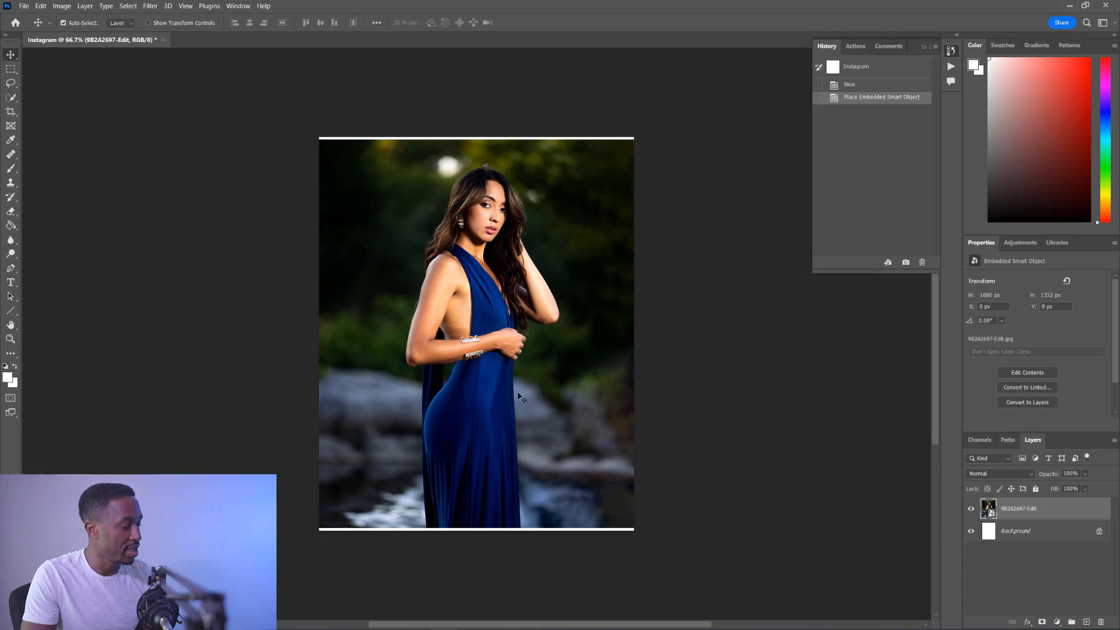
- Scale the placed photo with Free Transform to about 1094 by 1350 px so it covers the white strips above and below
key("ctrl+t")
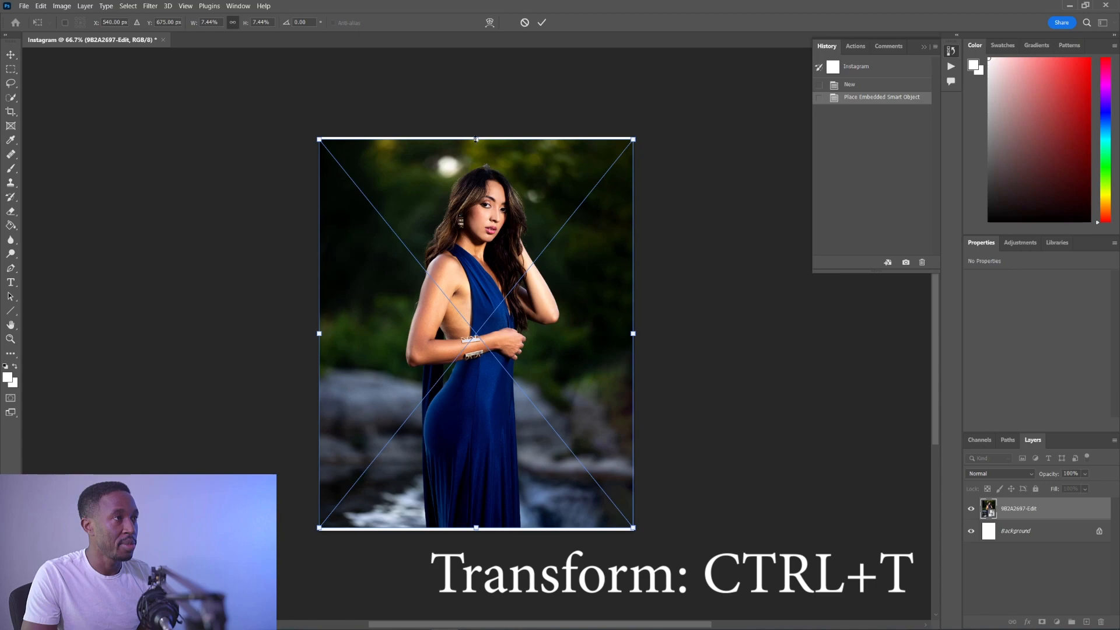
left_click_drag(476, 139, 475, 137)
left_click_drag(482, 528, 482, 530)
left_click(542, 22)
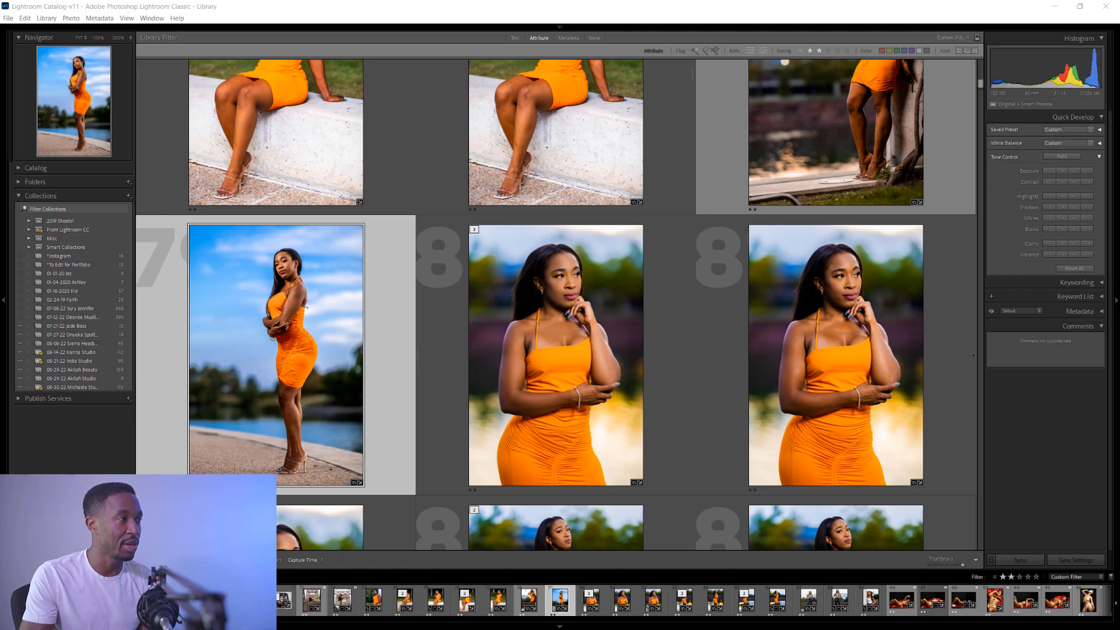
- Switch to Lightroom Classic and send the full-length photo of the woman in the orange dress to Adobe Photoshop 2022 for editing
right_click(354, 337)
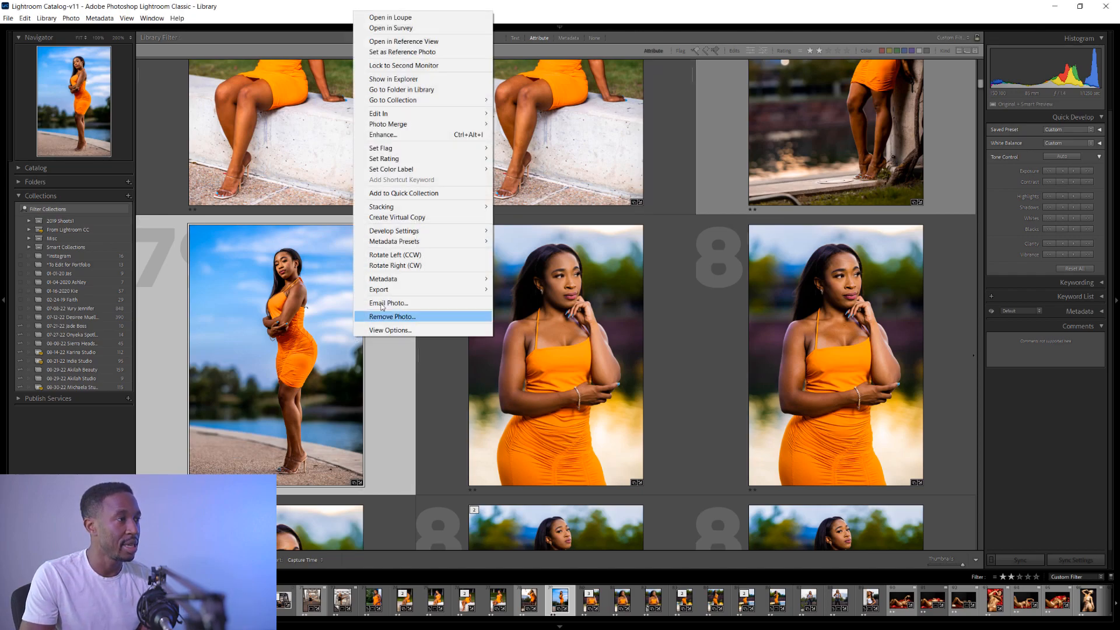
mouse_move(466, 113)
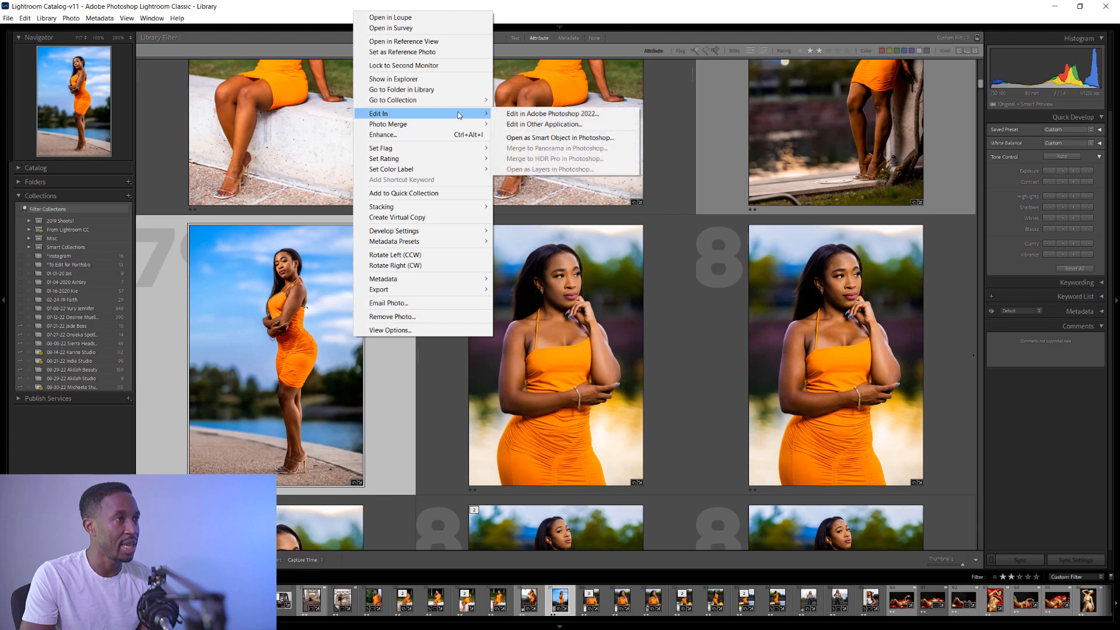
left_click(542, 113)
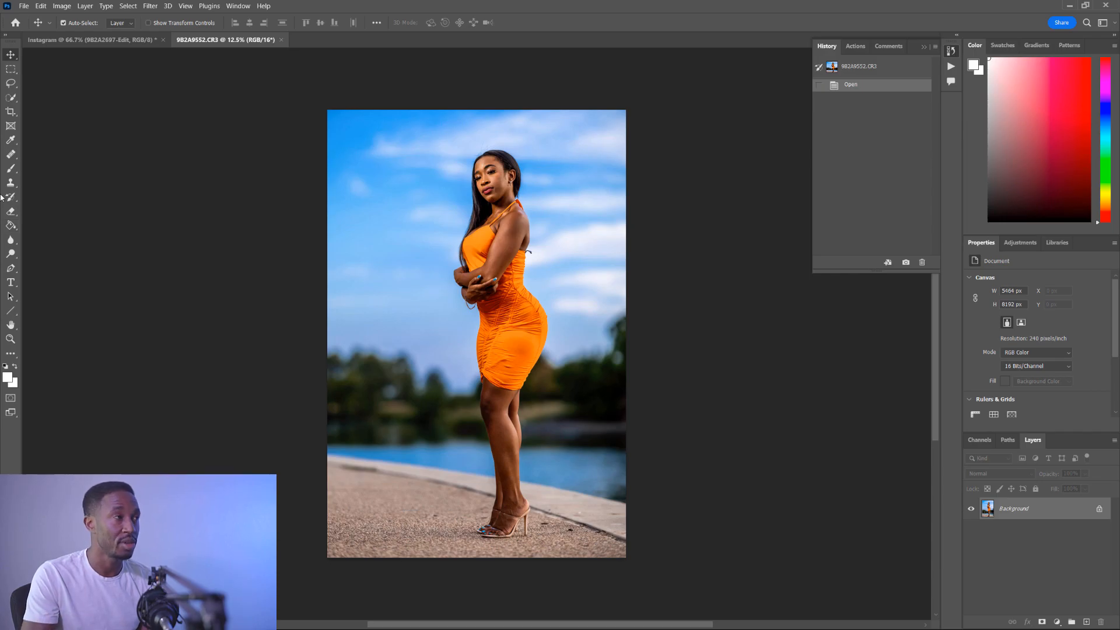
- Return to the Instagram document and review the available workspaces and both open documents
left_click(51, 44)
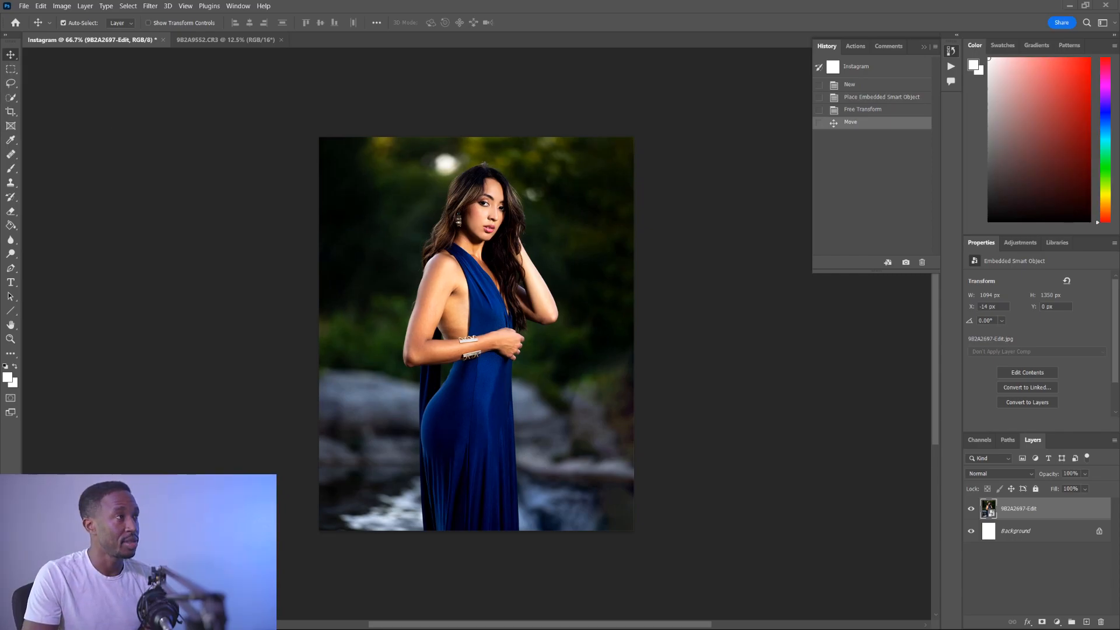
left_click(238, 5)
mouse_move(253, 28)
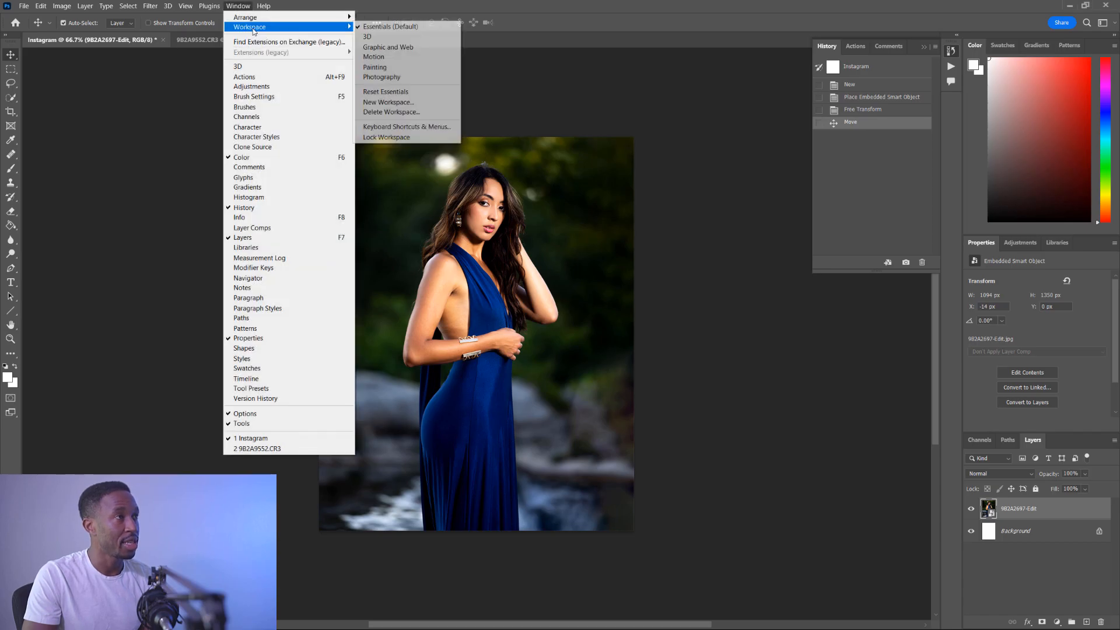
left_click(385, 4)
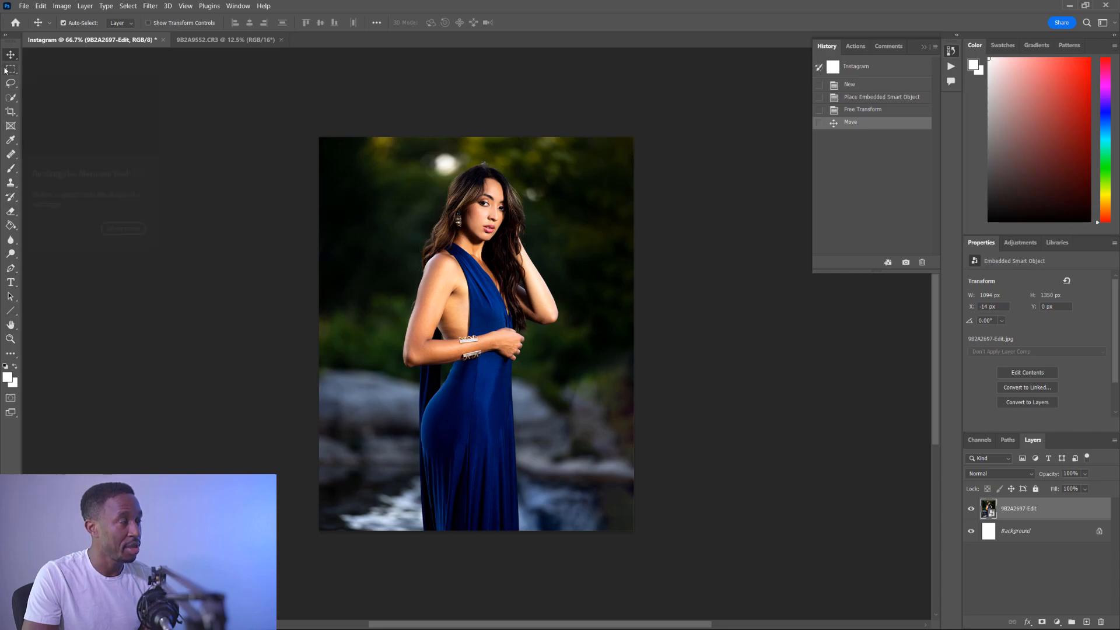
left_click(206, 42)
left_click(140, 42)
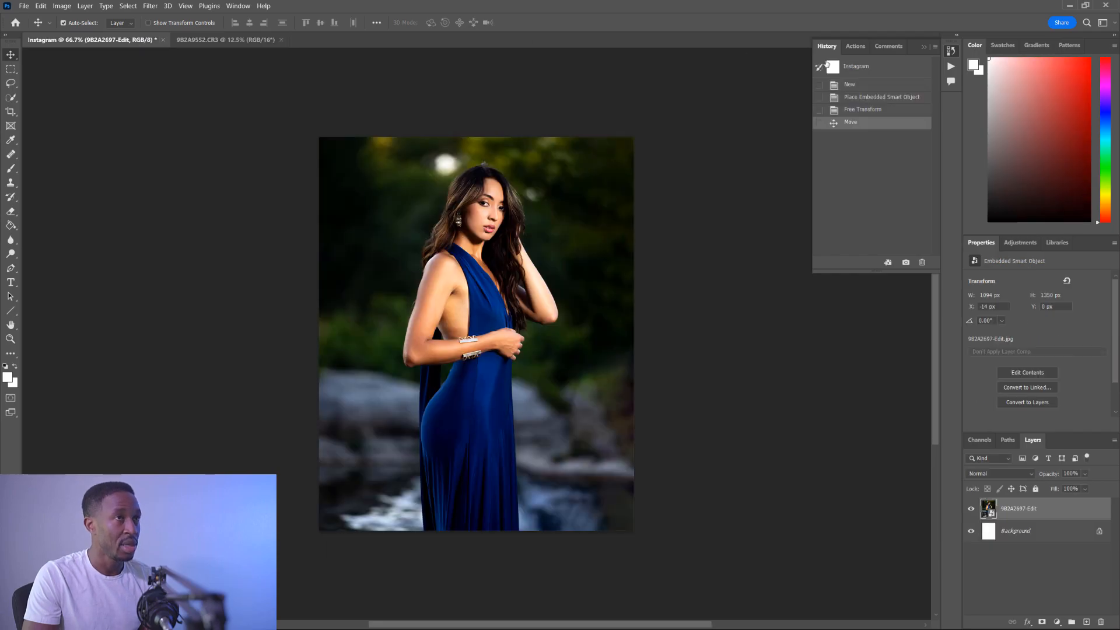
- Examine the Instagram document's history, the list of recorded actions and the comments area
left_click(951, 51)
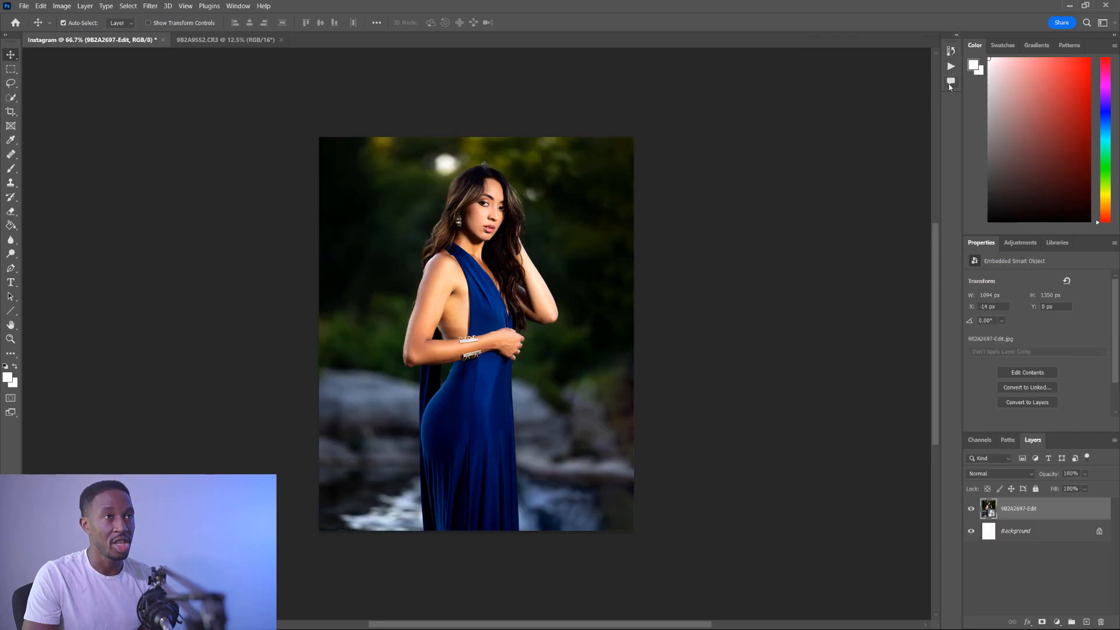
left_click(949, 52)
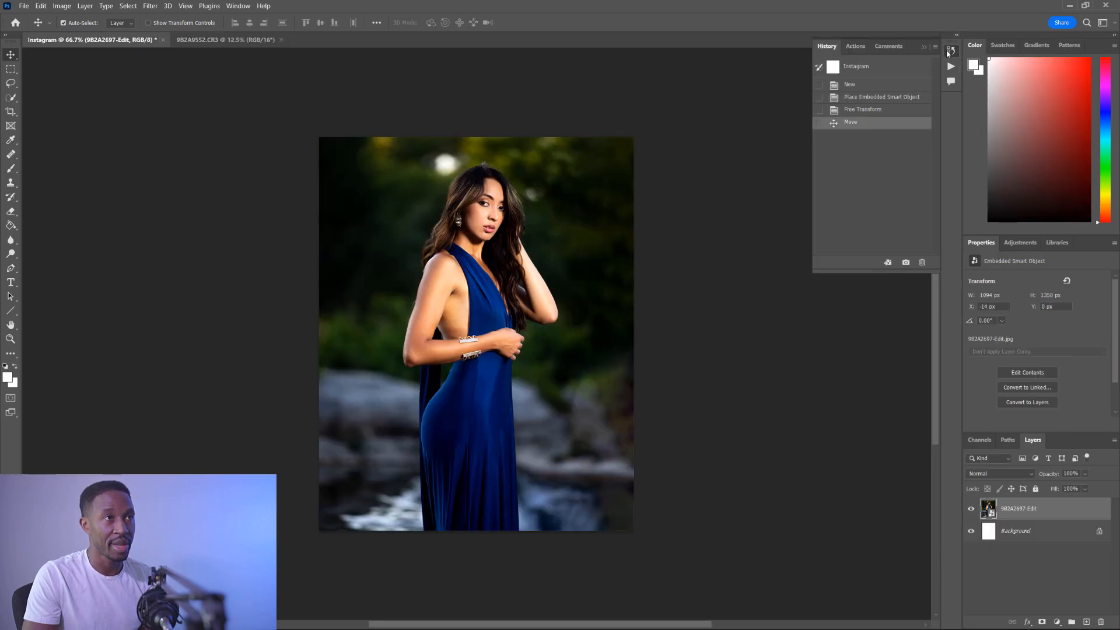
left_click(856, 48)
scroll(875, 99, "down", 3)
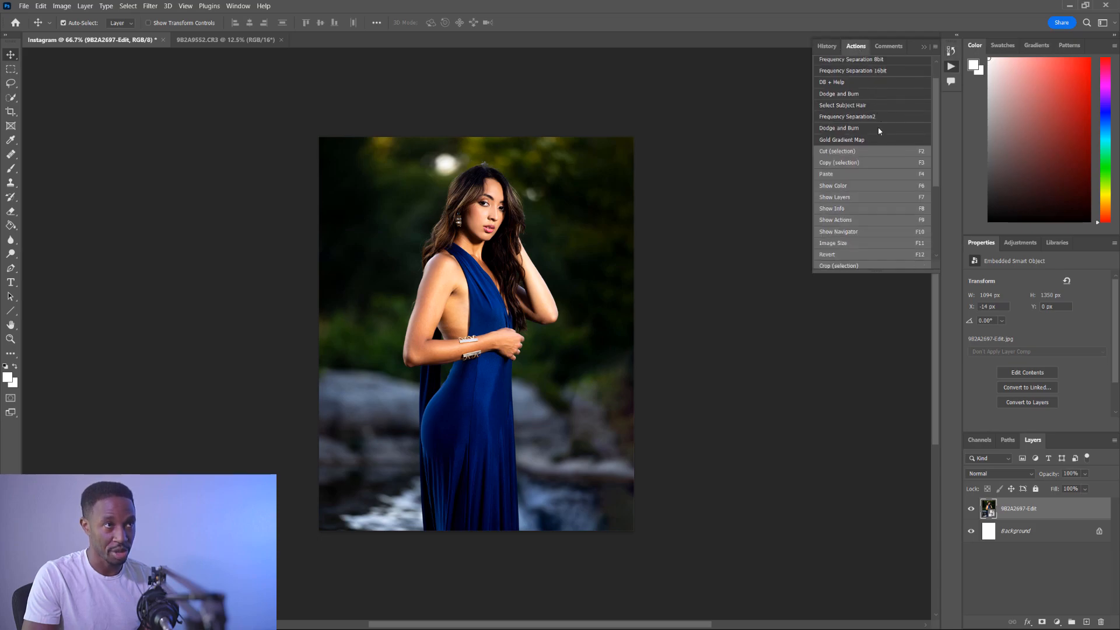
left_click(884, 49)
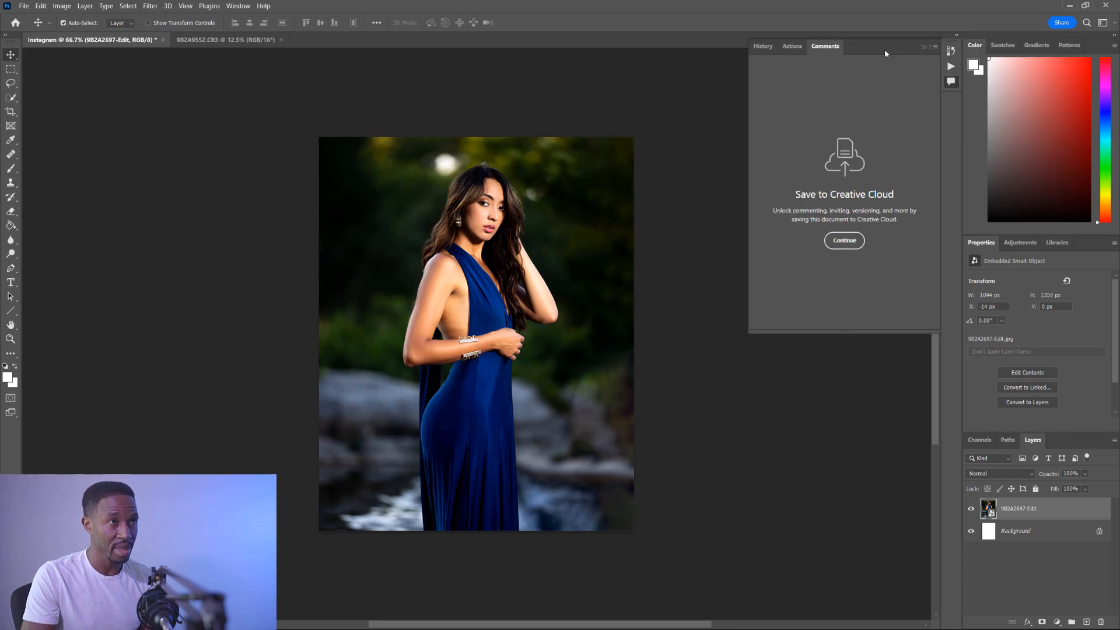
- Look through the document history, the color swatches, gradients and pattern groups, and the available adjustments
left_click(764, 46)
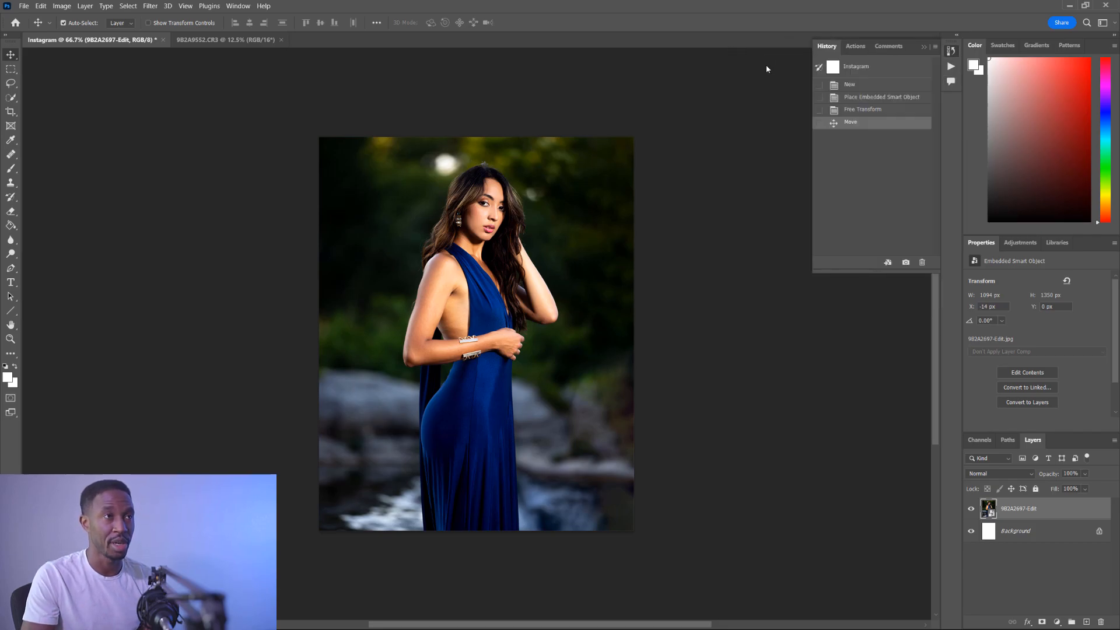
left_click(951, 52)
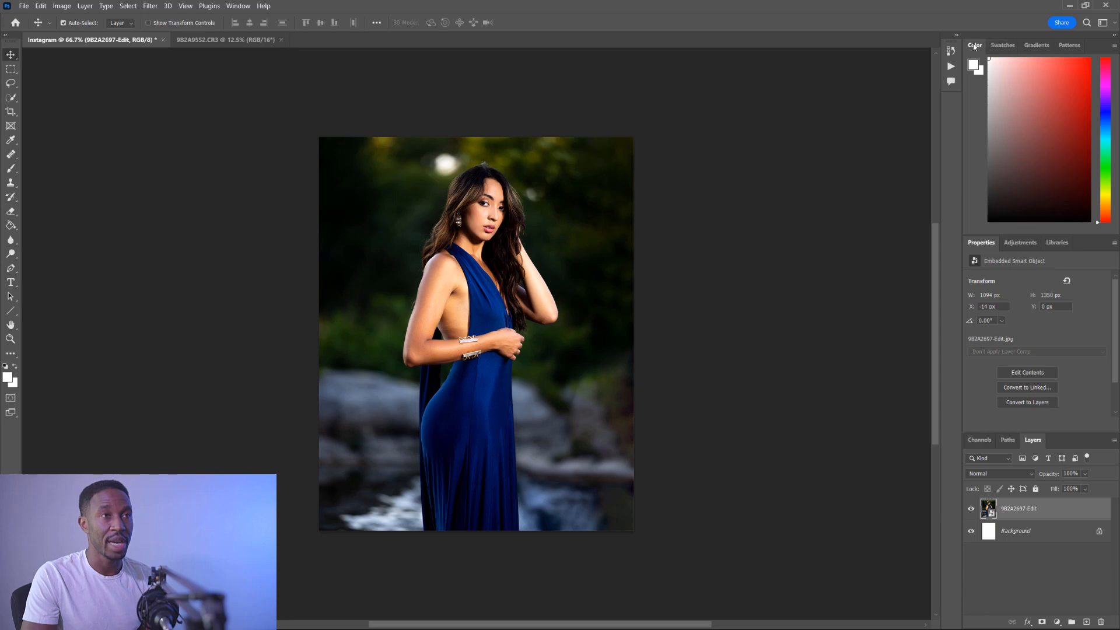
left_click(1037, 45)
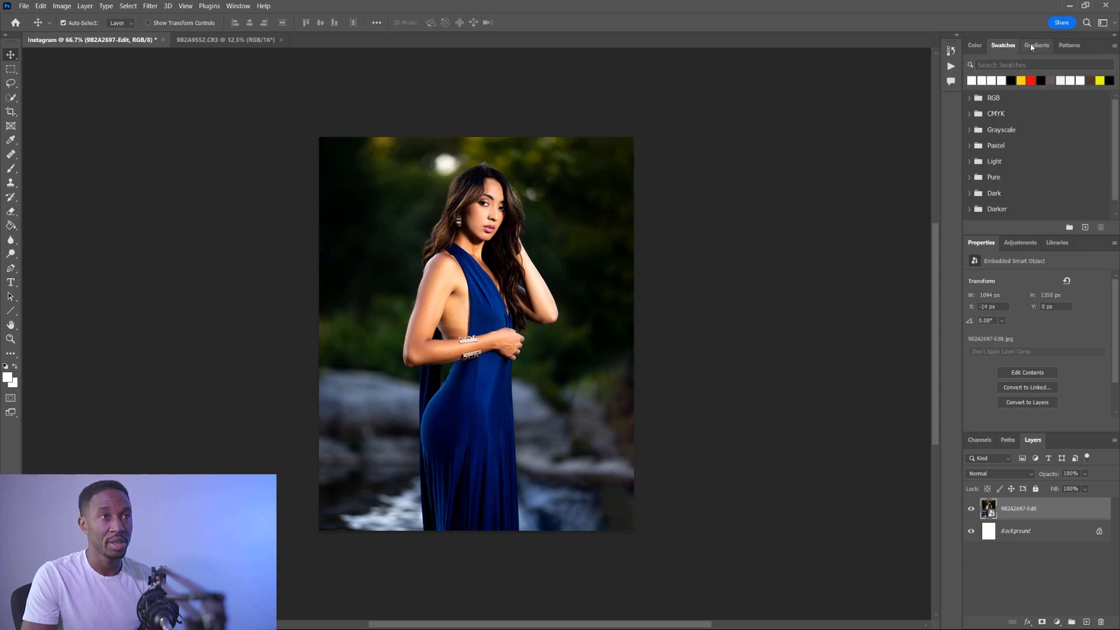
left_click(1068, 46)
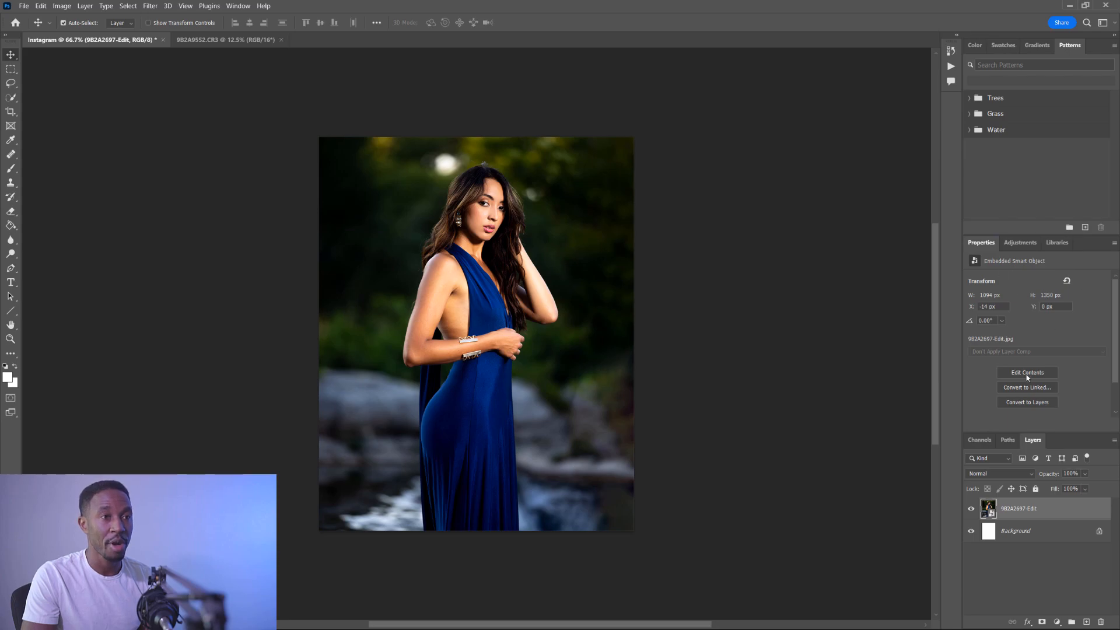
left_click(1020, 243)
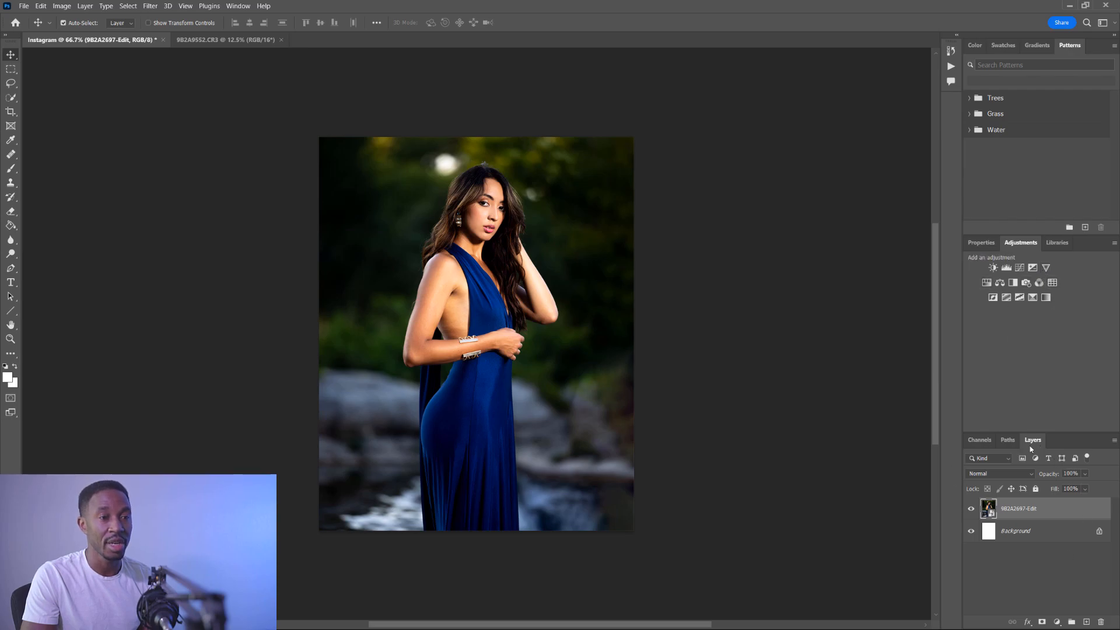
- Hide the photo layer and the white background in turn to compare them, show both again and select the photo layer
left_click(1050, 537)
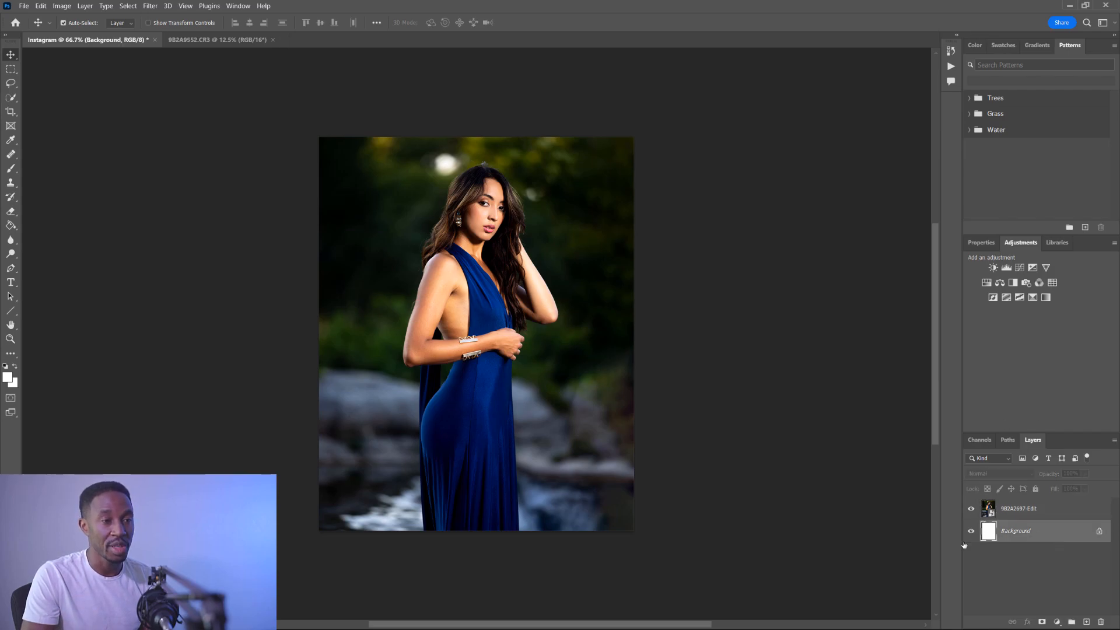
left_click(970, 508)
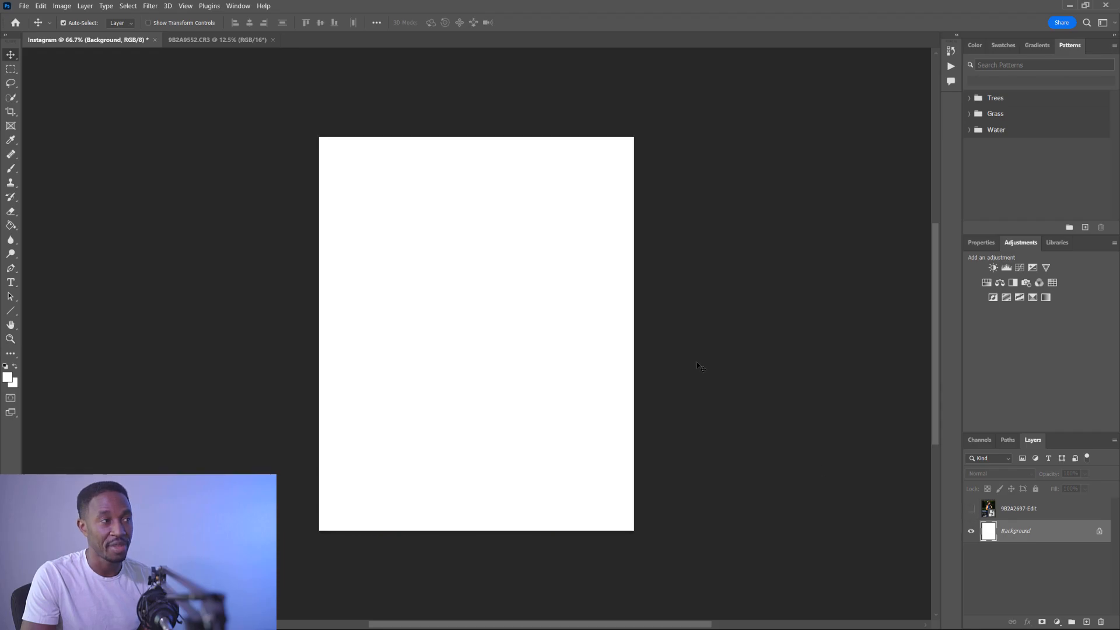
left_click(970, 532)
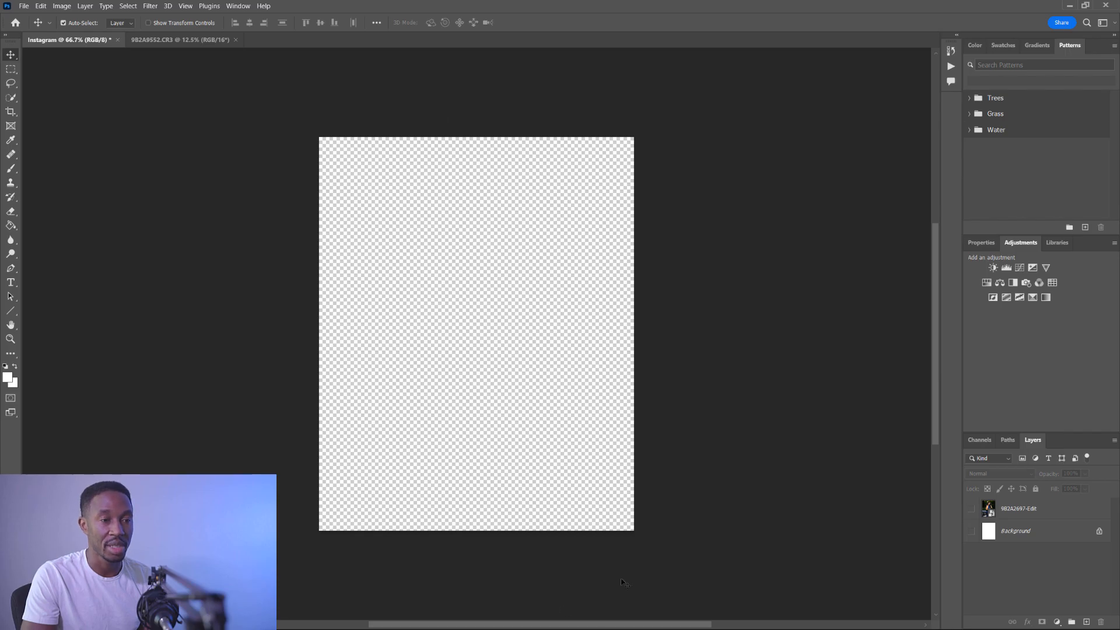
left_click(971, 509)
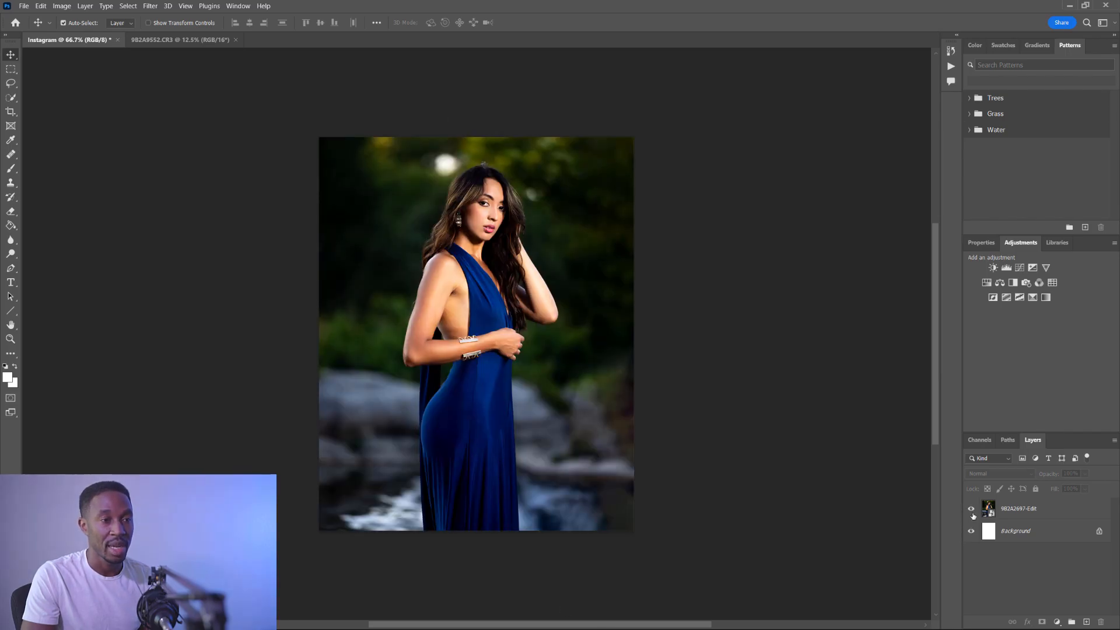
left_click(1026, 510)
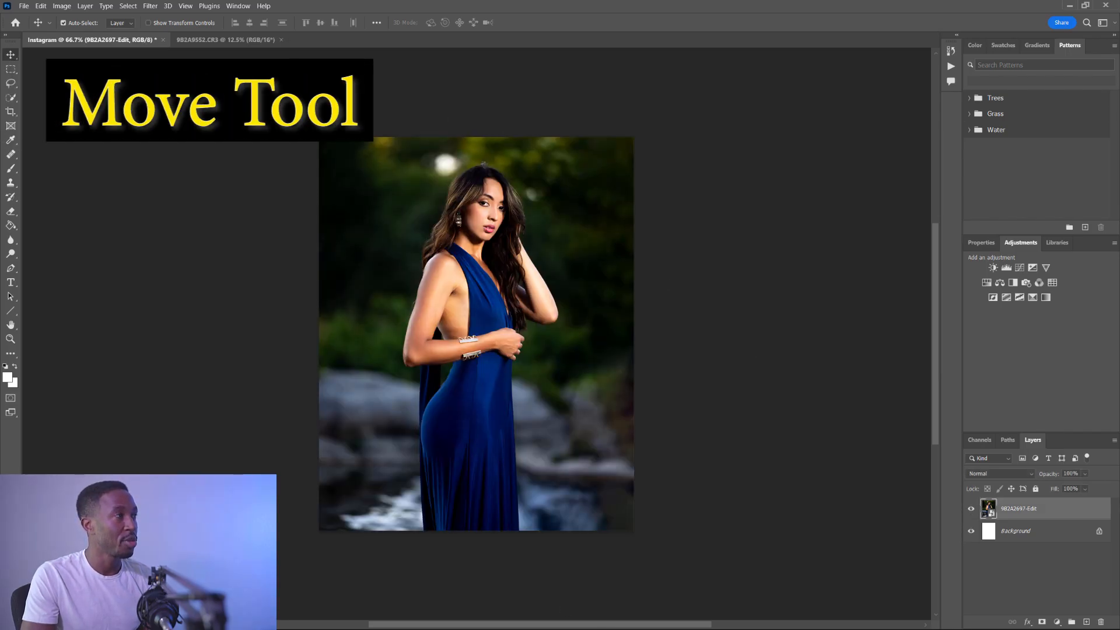
- Move the photo toward the canvas's lower left and back over the full canvas, briefly hiding the background layer in between
left_click_drag(466, 348, 380, 430)
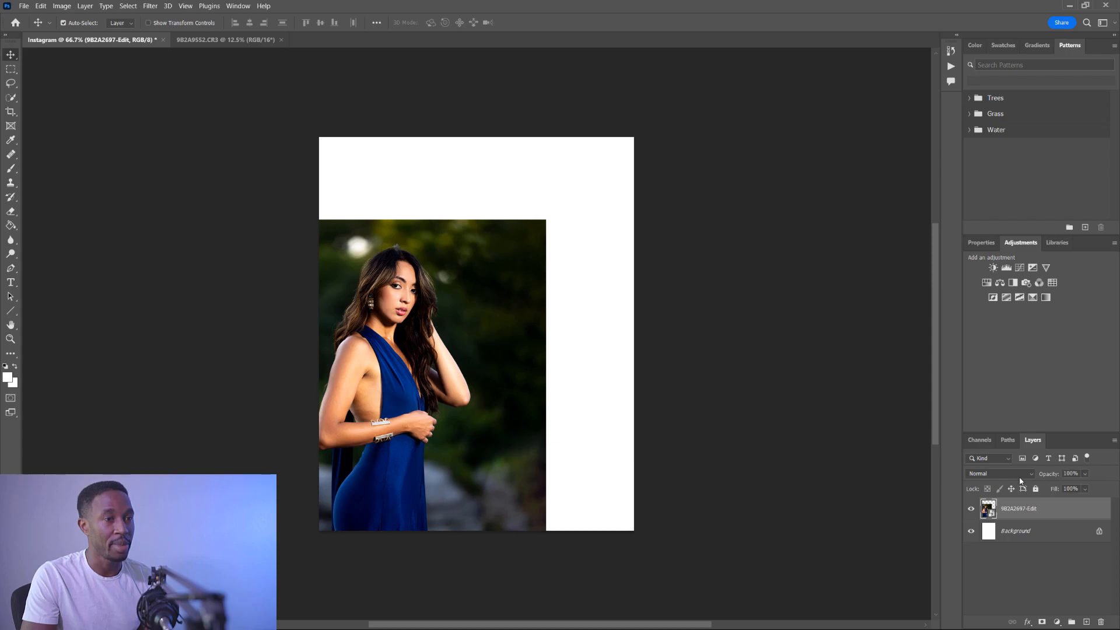
left_click(971, 530)
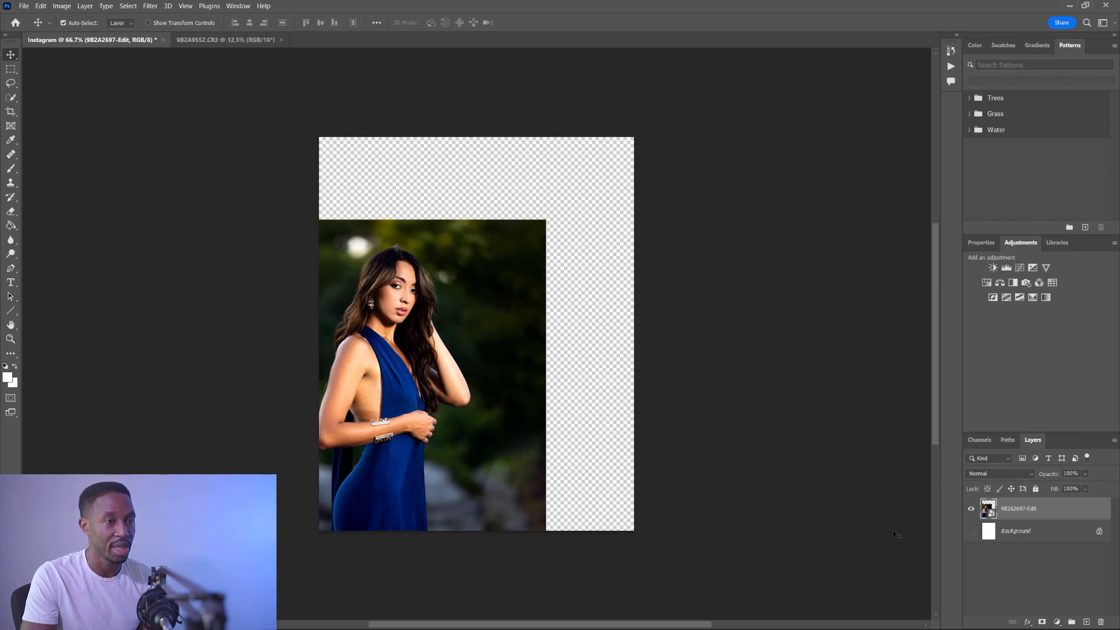
left_click_drag(508, 438, 606, 352)
left_click(971, 530)
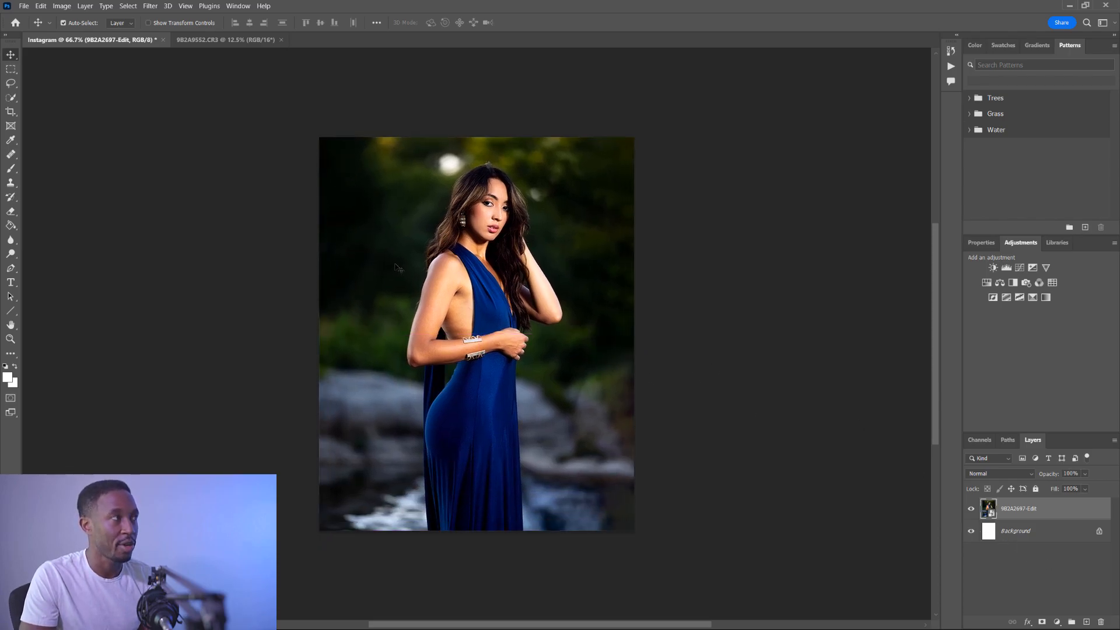
- Select the woman's head and shoulders with the Rectangular Marquee tool and copy and paste the selection onto a new layer
left_click(10, 68)
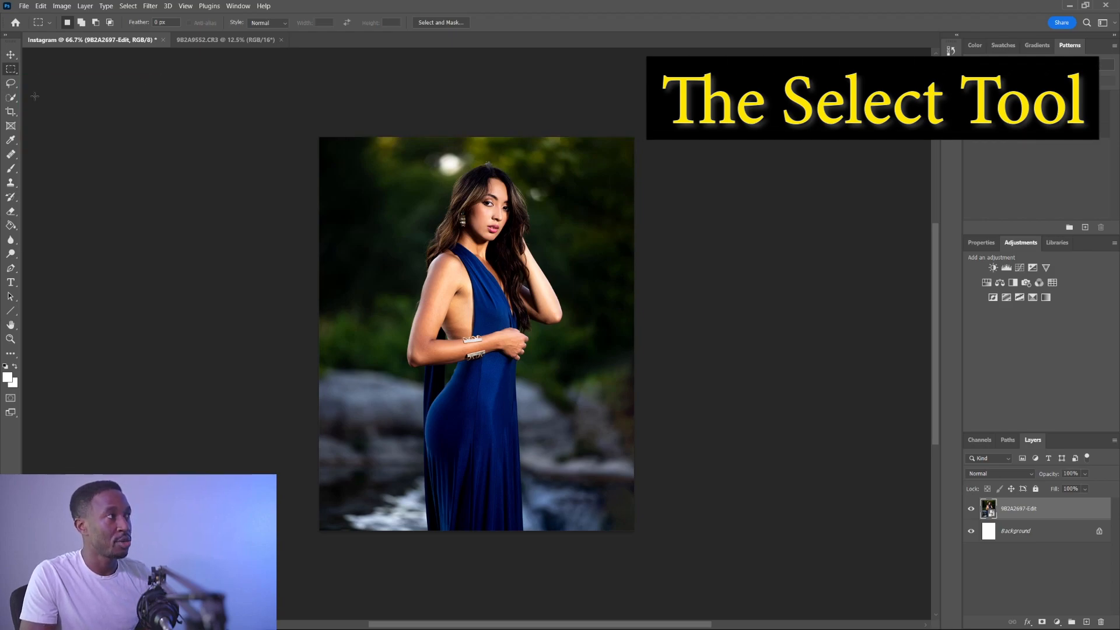
right_click(11, 69)
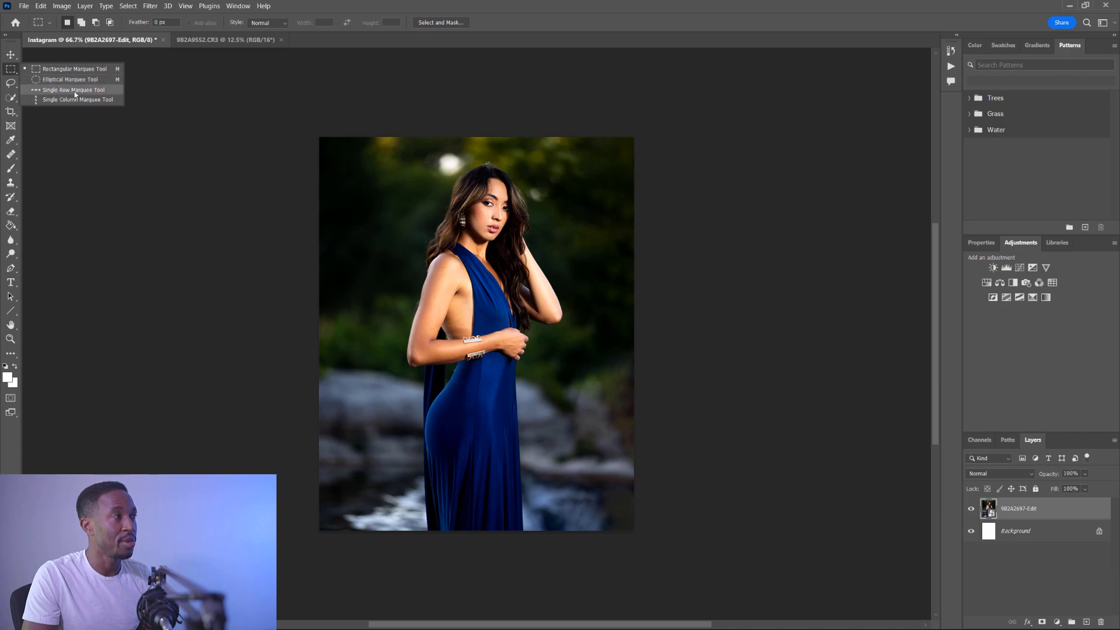
left_click(57, 70)
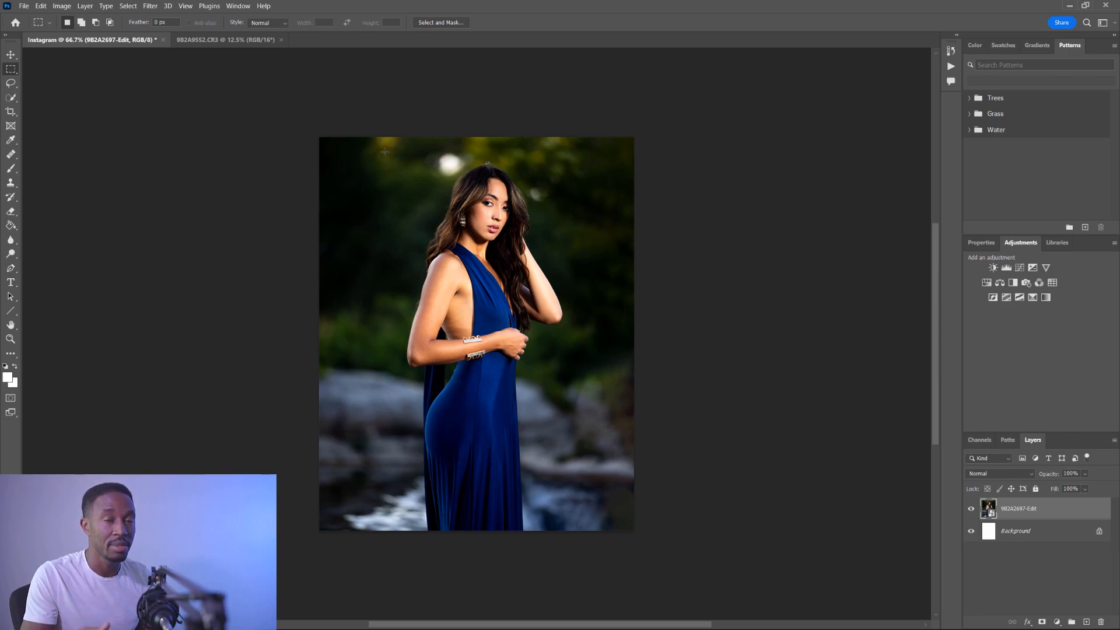
left_click_drag(416, 150, 550, 280)
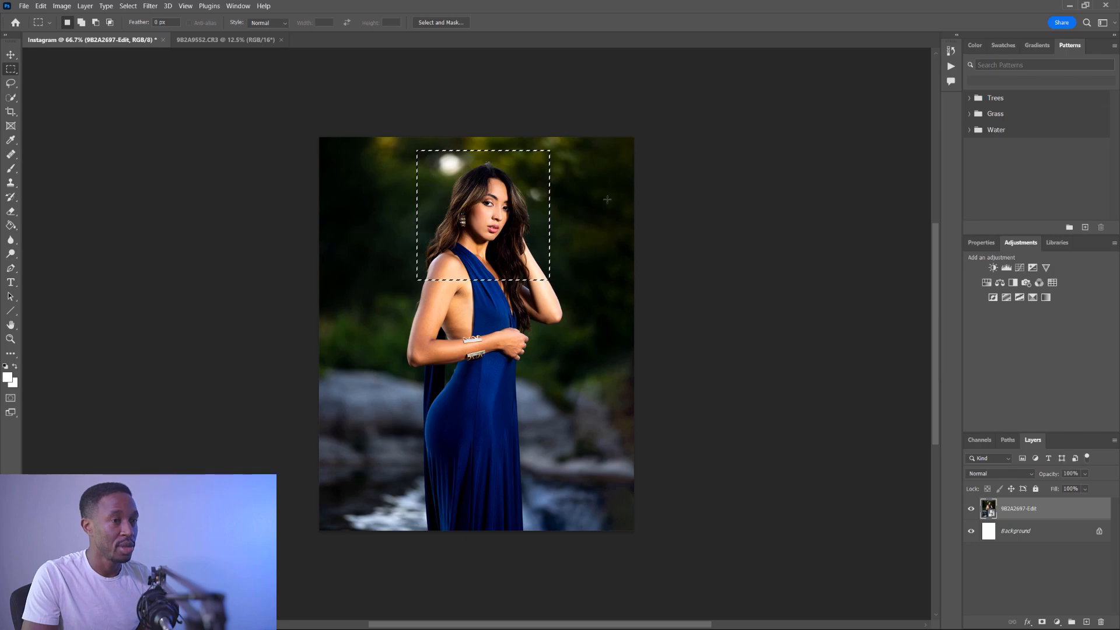
key("ctrl+c")
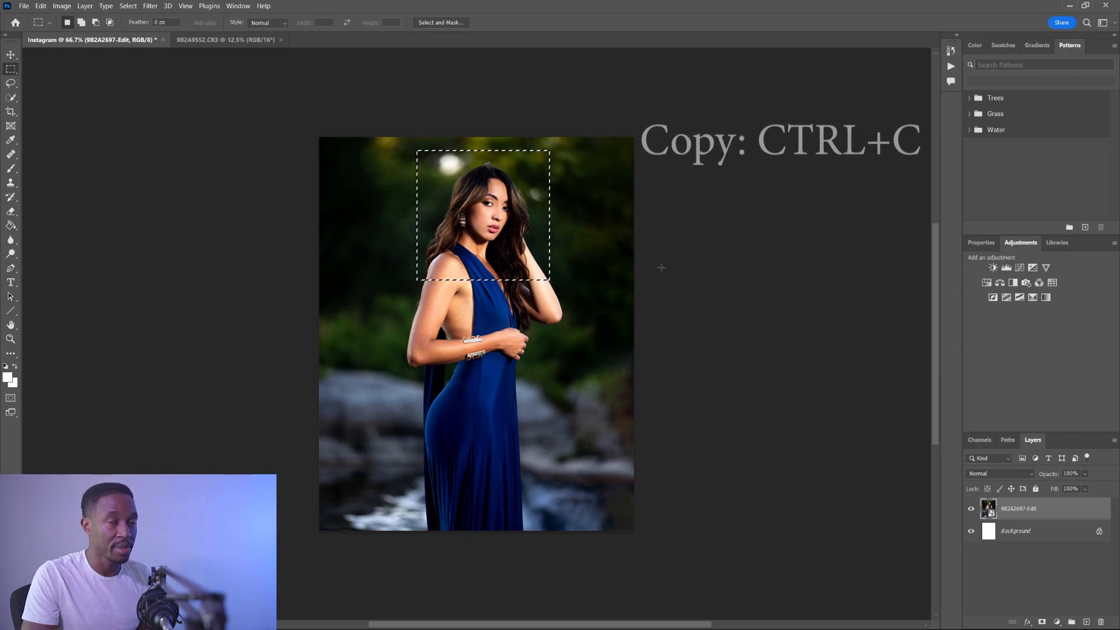
key("ctrl+v")
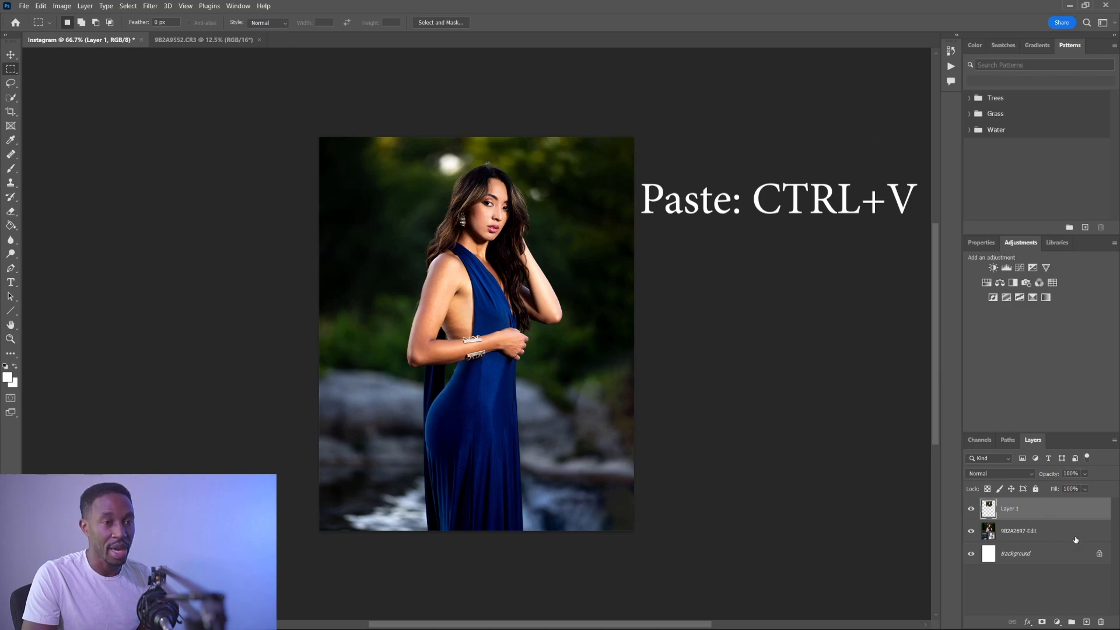
- Hide the full photo layer and move the rectangular cut-out to the canvas's upper-left corner
left_click(971, 530)
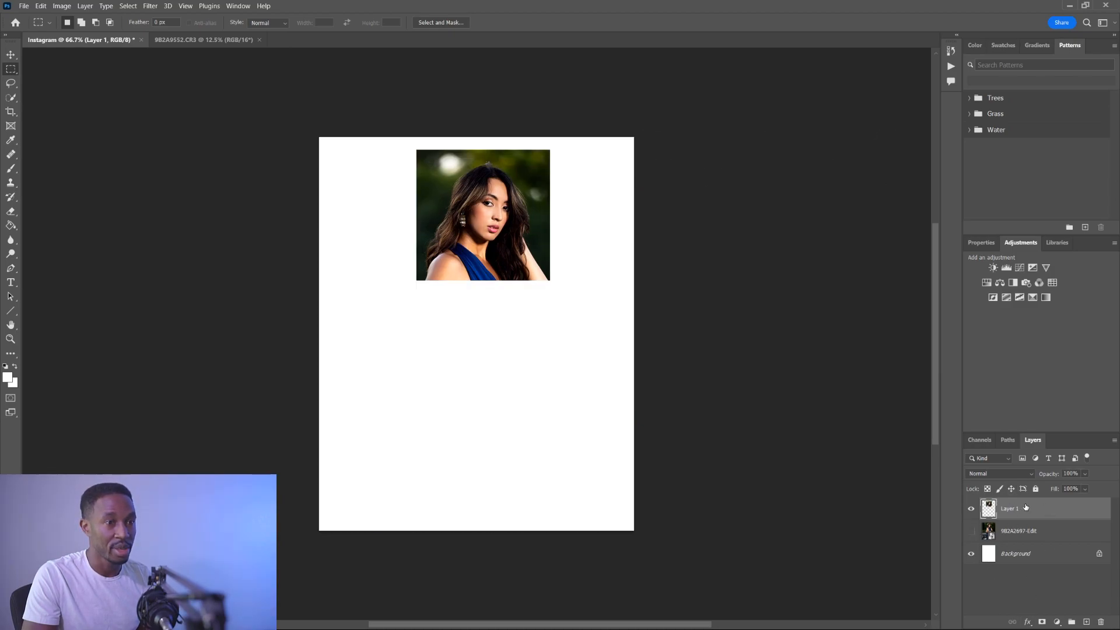
key("ctrl+t")
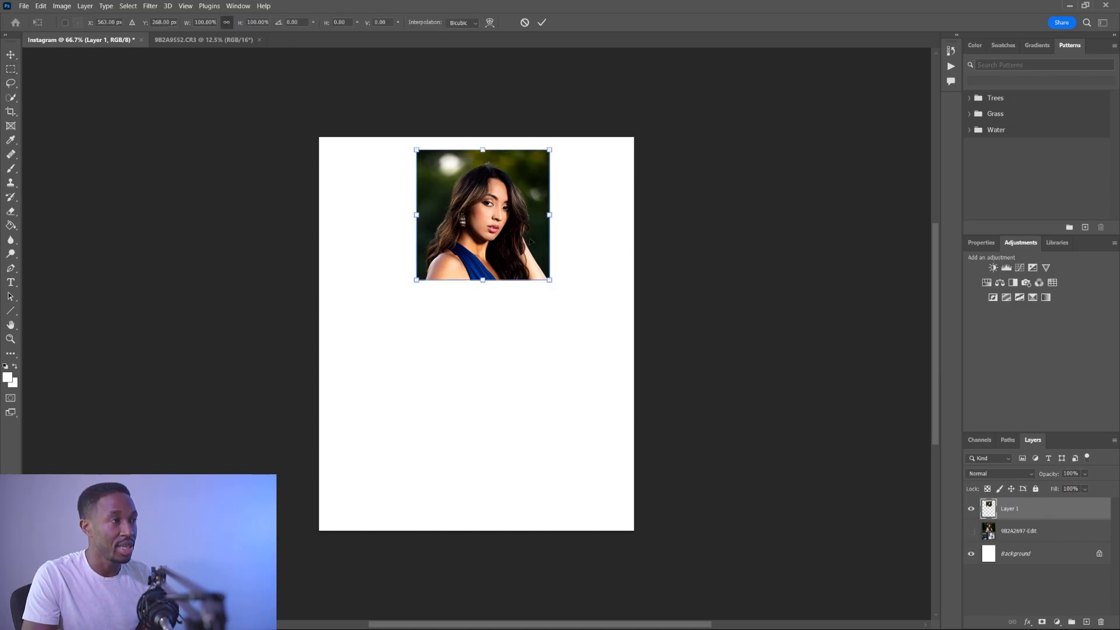
left_click(543, 22)
key("v")
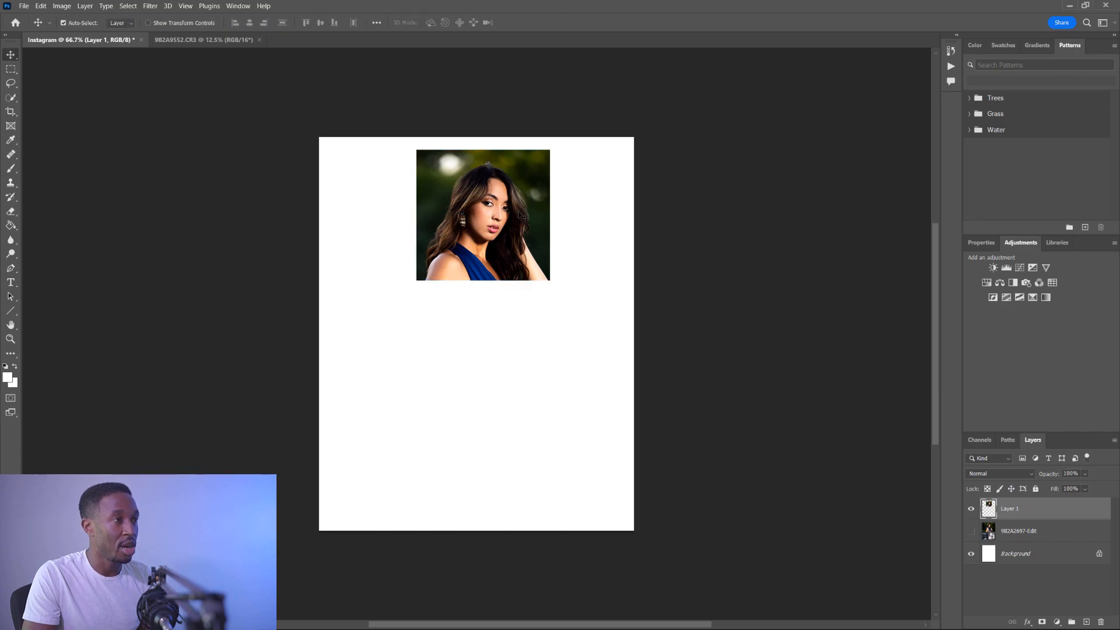
left_click_drag(447, 196, 347, 186)
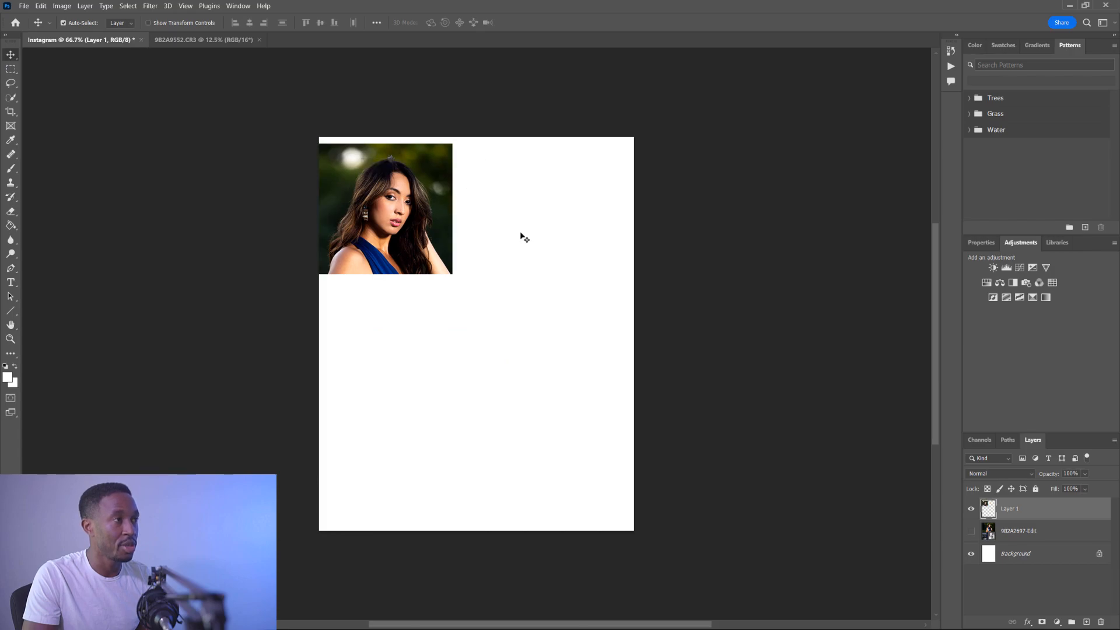
- Duplicate the rectangular cut-out and place one of the two near the middle of the canvas
left_click_drag(442, 222, 514, 364)
left_click(1013, 531)
key("ctrl+t")
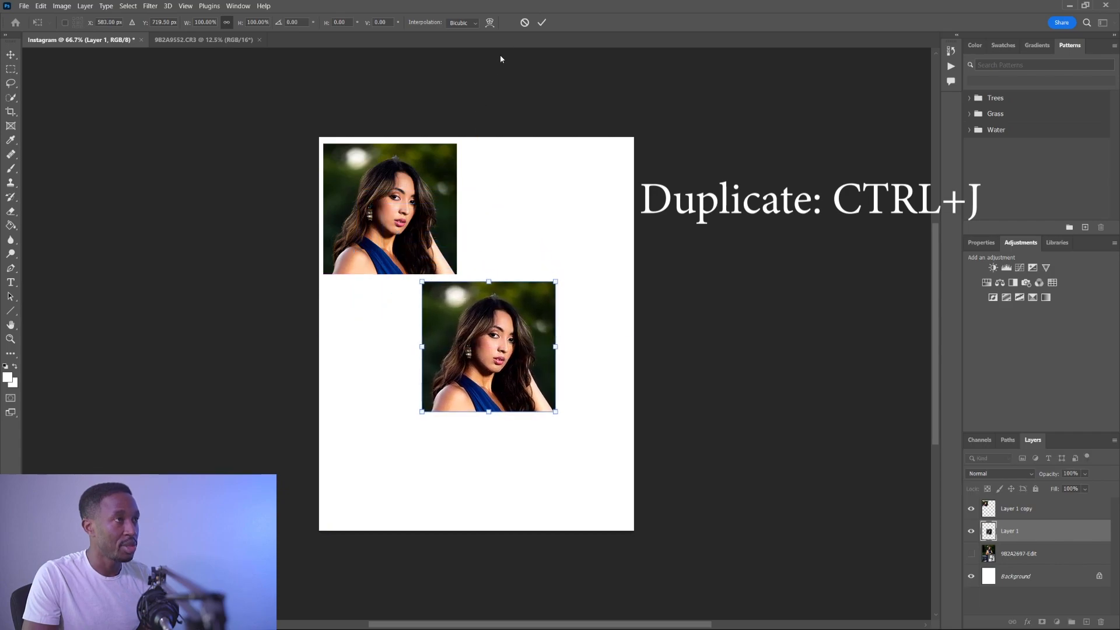
left_click(542, 22)
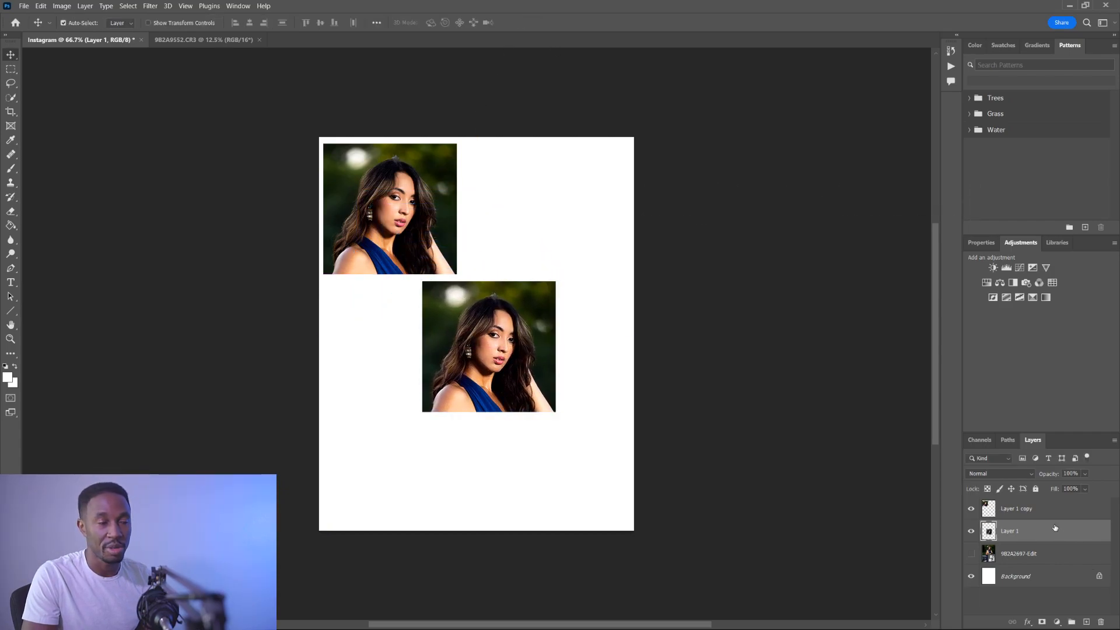
- Undo the duplication and the rectangular cut-out, going back to only the full photo shown over the background
key("ctrl+z")
key("ctrl+z")
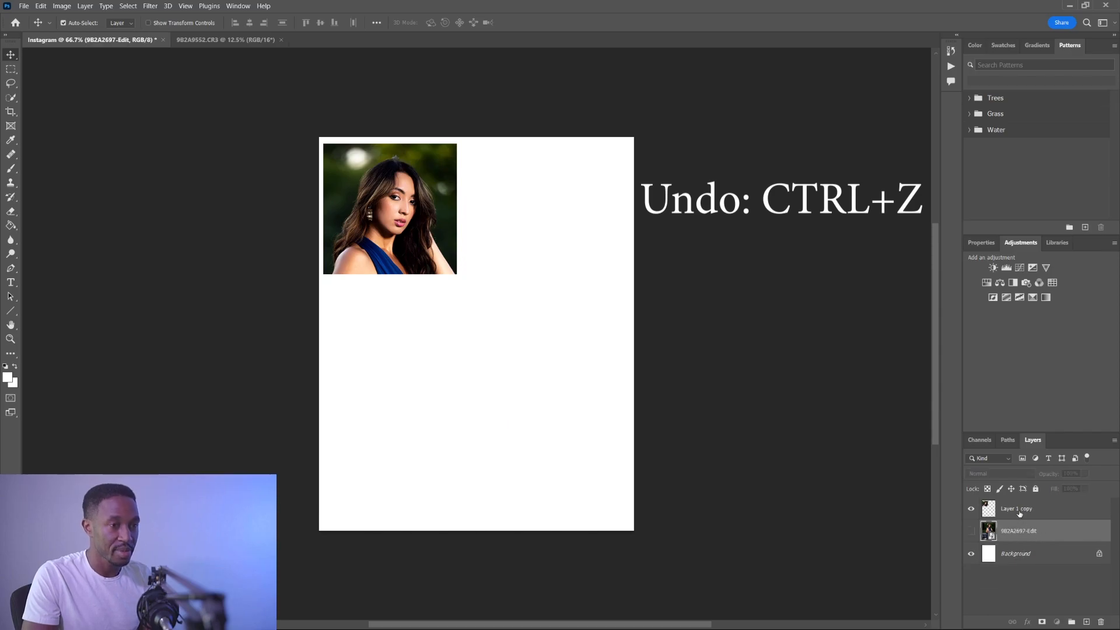
key("ctrl+z")
left_click(971, 509)
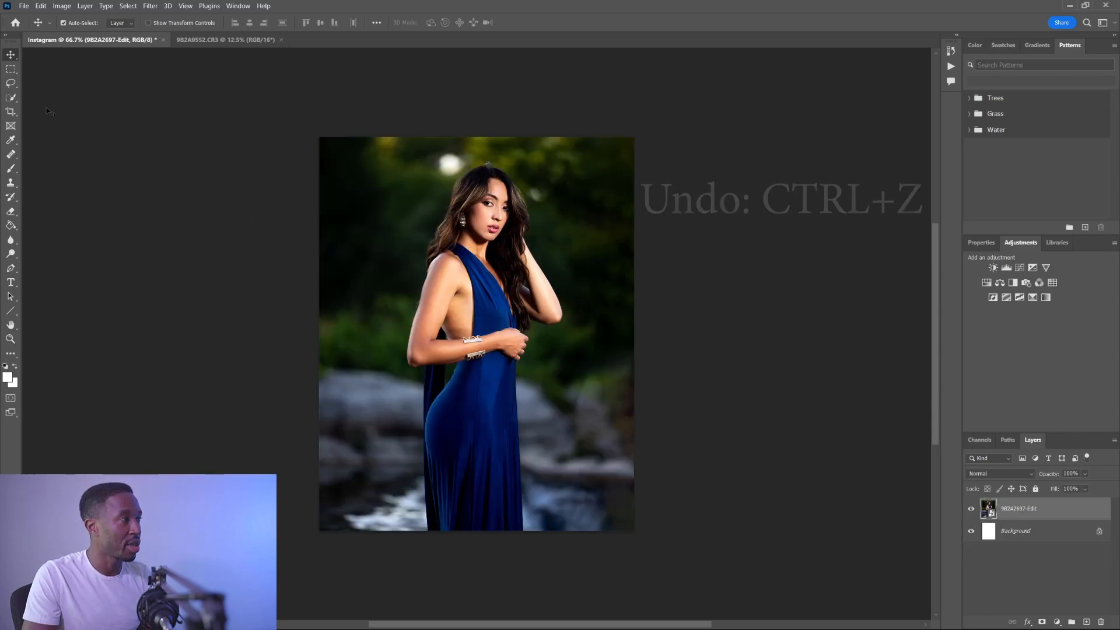
- Select the woman's upper body with an Elliptical Marquee and duplicate the selection onto a new layer
left_click(11, 69)
left_click(70, 79)
left_click_drag(407, 165, 579, 362)
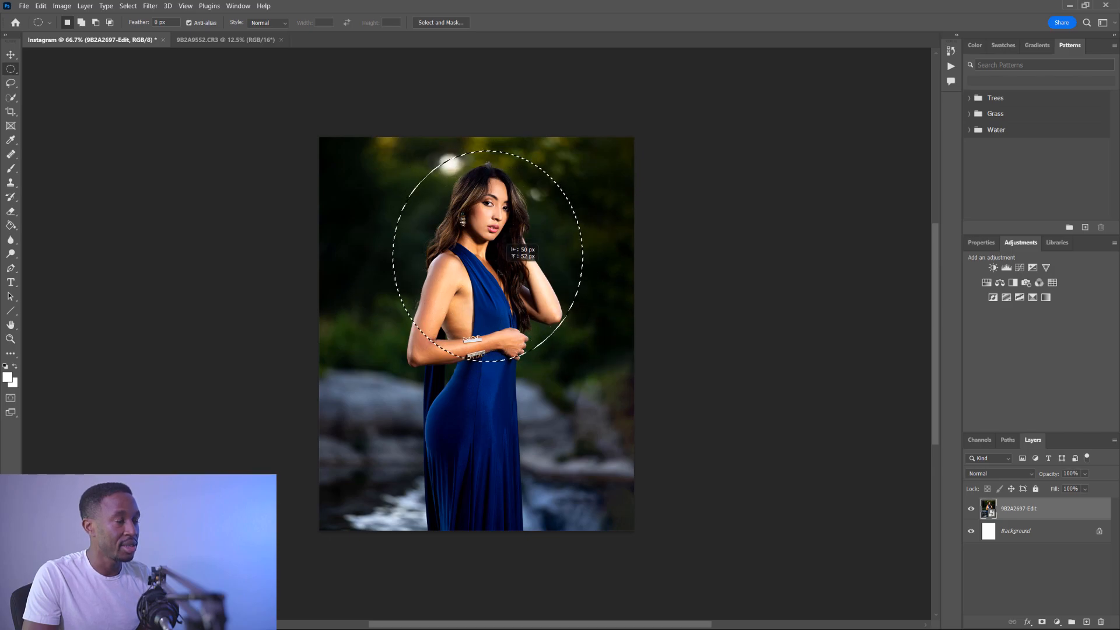
key("ctrl+j")
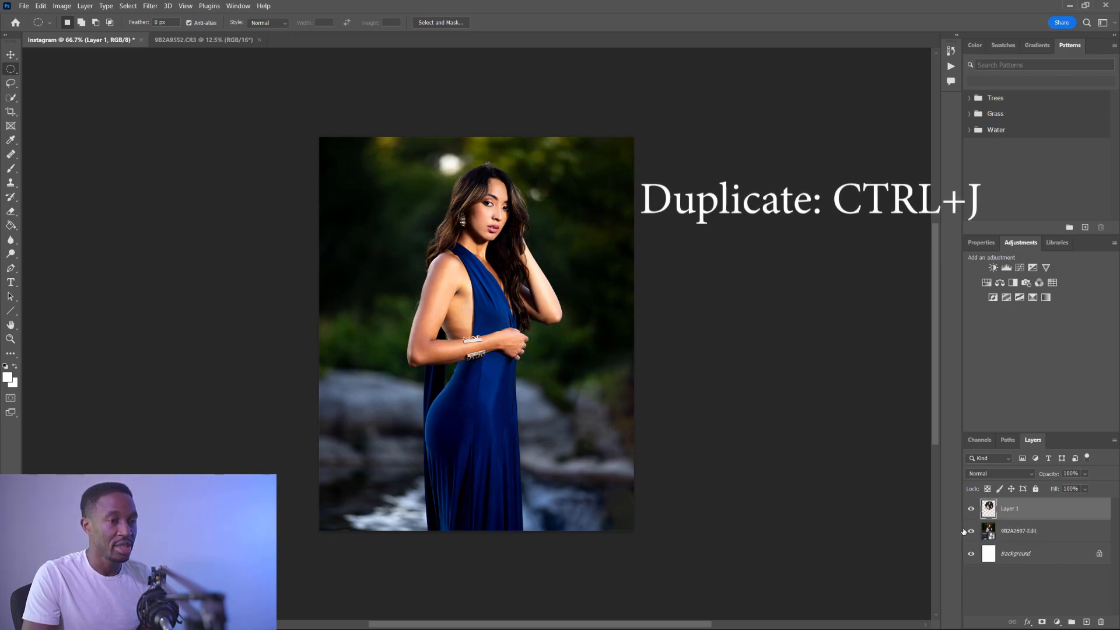
- Hide the full photo layer and move the oval cut-out slightly left and down to about X 515 px, Y 443 px
left_click(971, 532)
key("ctrl+t")
mouse_move(497, 212)
left_mouse_down()
mouse_move(466, 241)
mouse_move(478, 221)
left_mouse_up()
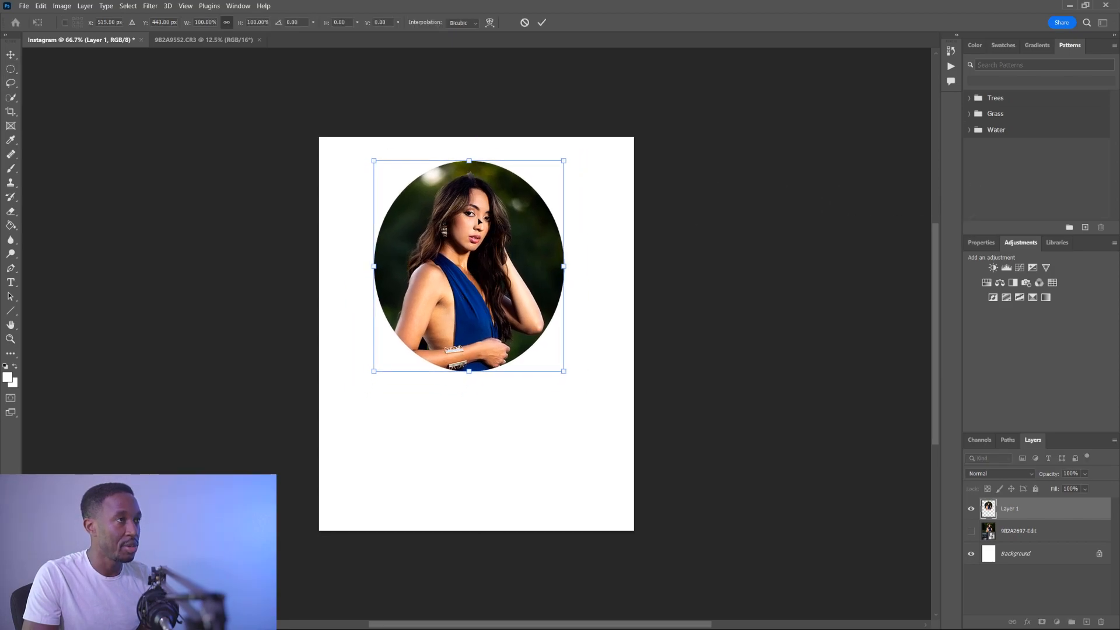
left_click(541, 23)
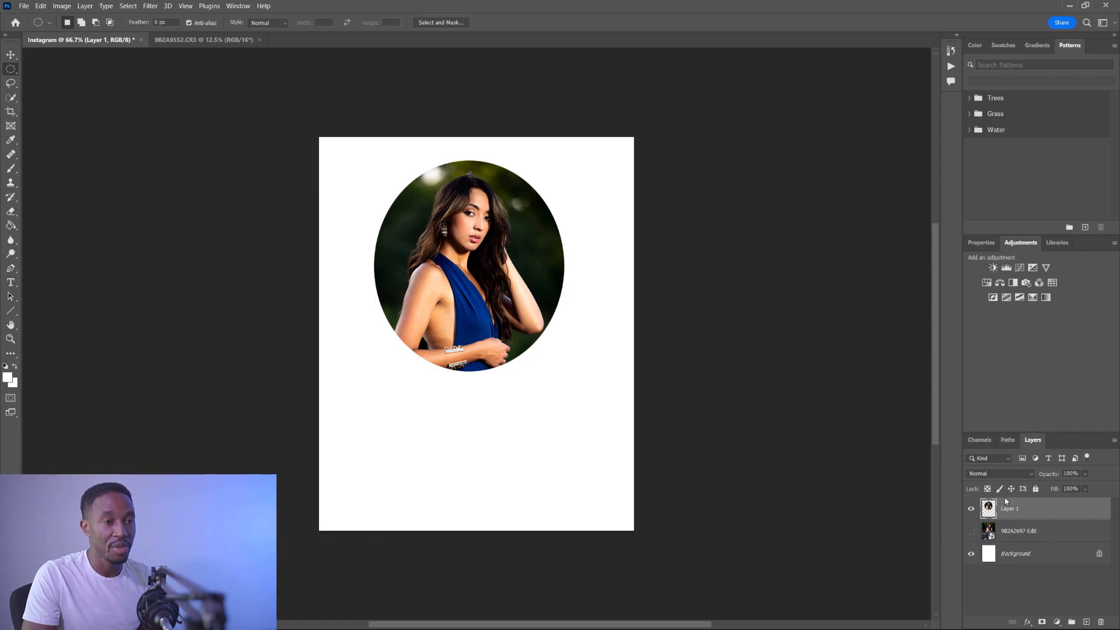
- Add a Stroke layer style to the oval cut-out and set its size to 8 px
right_click(1088, 513)
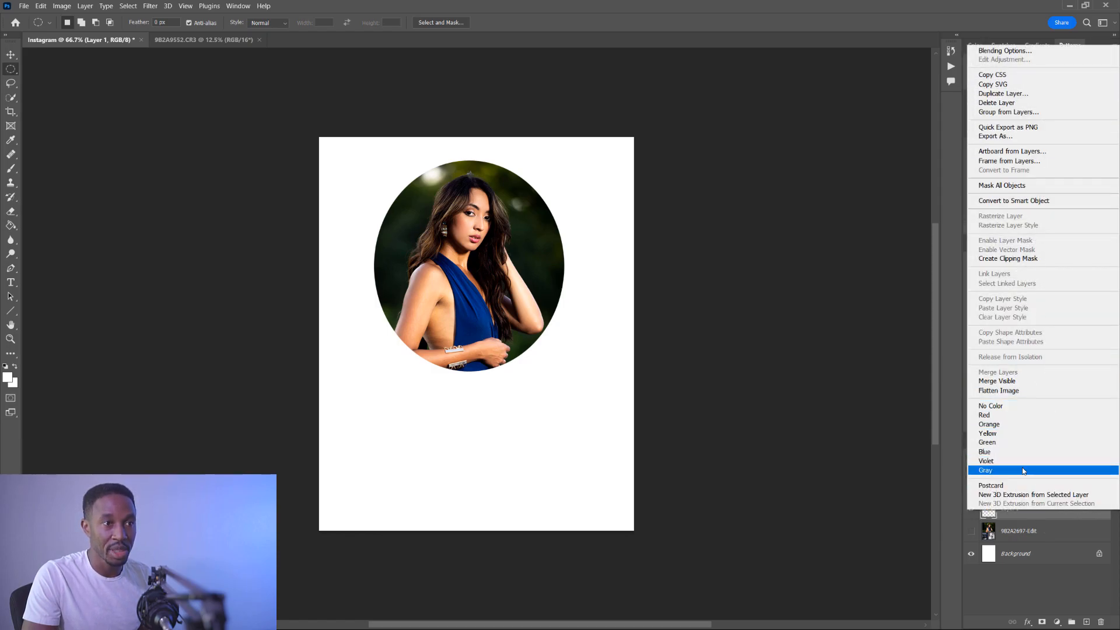
left_click(1033, 51)
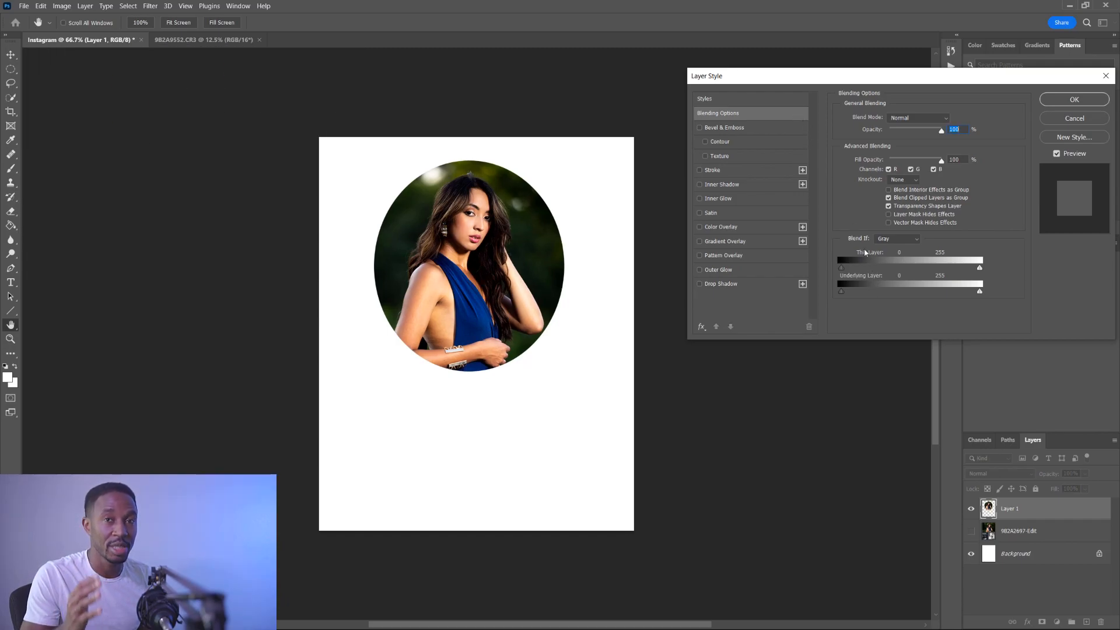
left_click(700, 170)
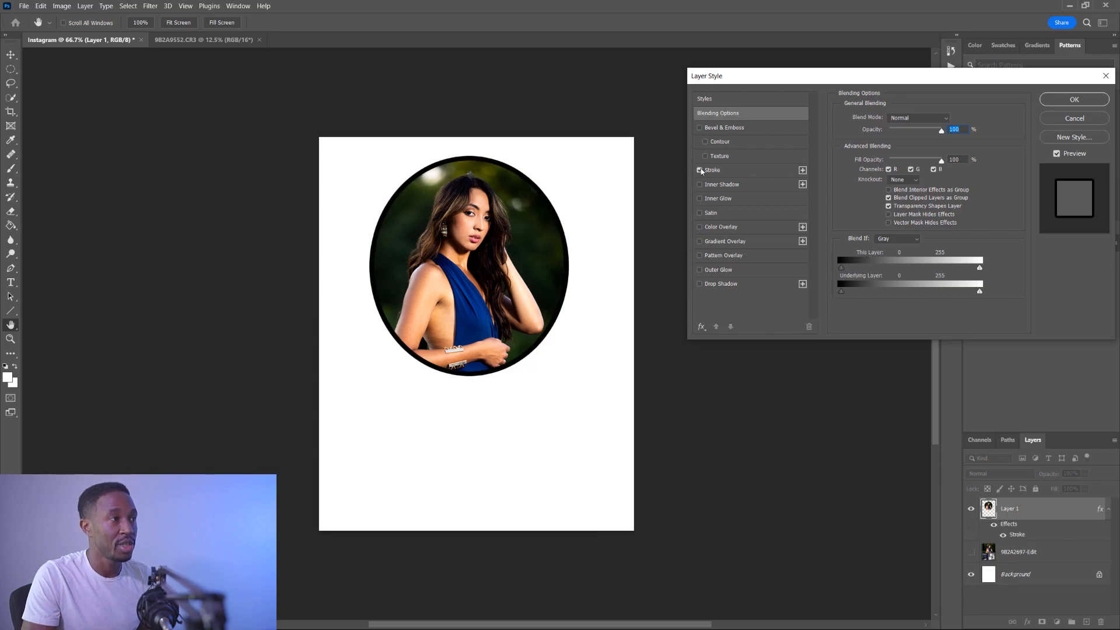
left_click(751, 173)
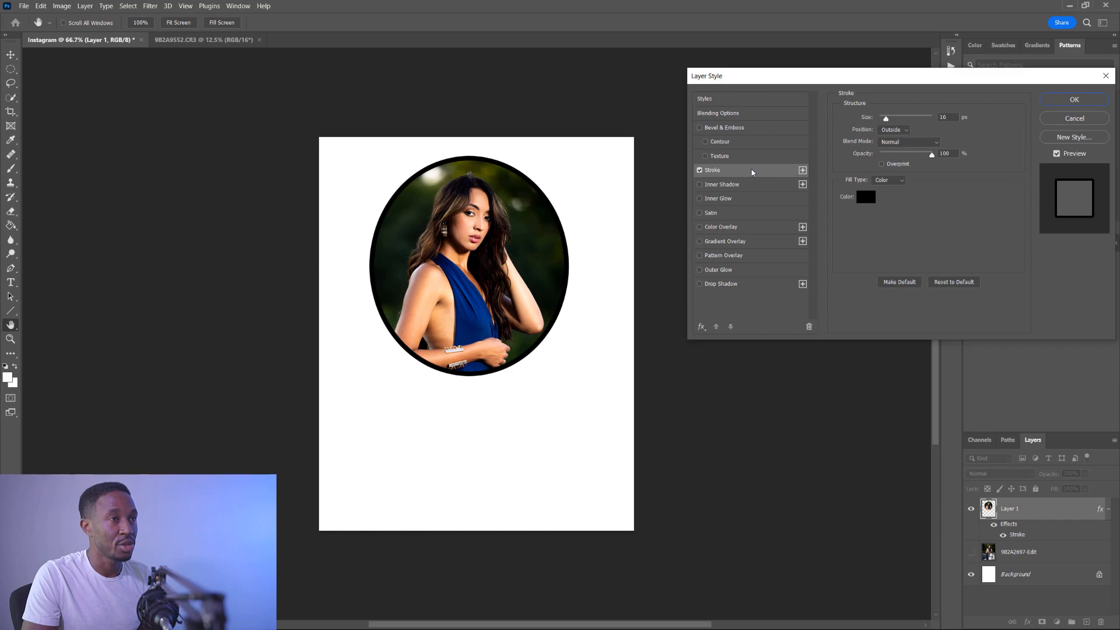
mouse_move(886, 120)
left_mouse_down()
mouse_move(910, 120)
mouse_move(884, 119)
left_mouse_up()
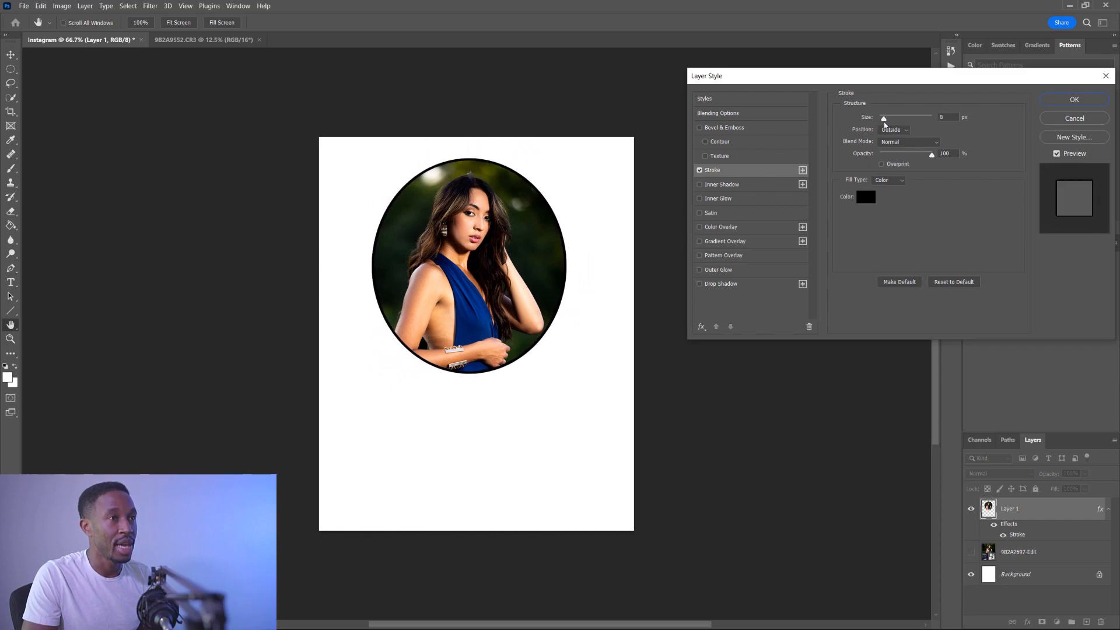
- Try the Inside position for the stroke, set it back to Outside and keep the blend mode at Normal
left_click(887, 134)
left_click(894, 146)
left_click(899, 132)
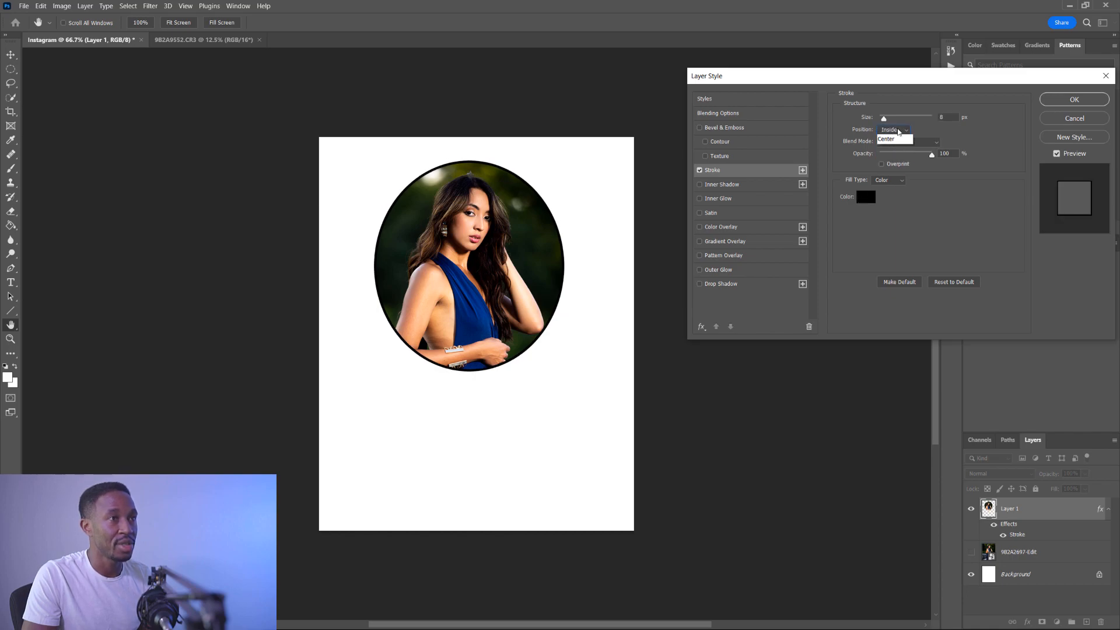
left_click(891, 138)
left_click(904, 142)
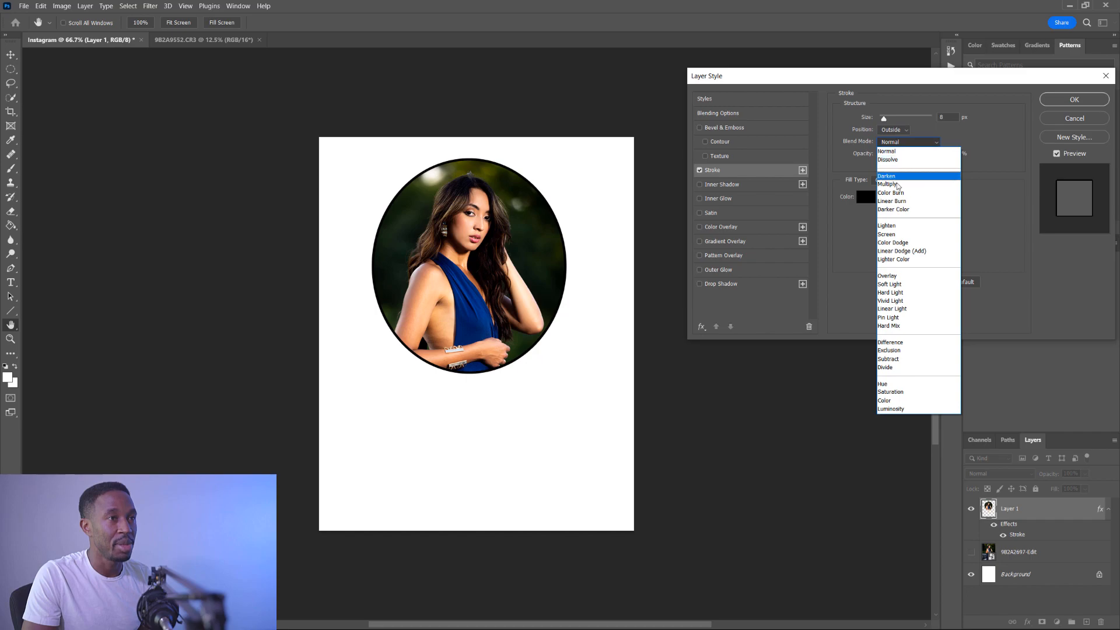
left_click(848, 282)
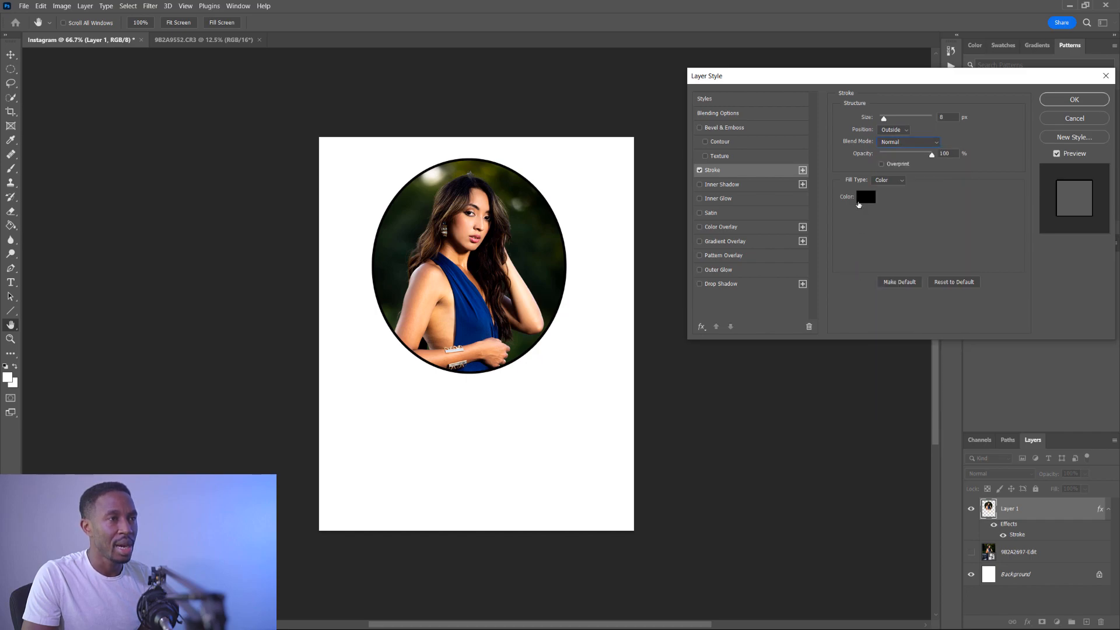
- Set the stroke color to red (ff0000) and apply the layer style to the oval cut-out
left_click(859, 200)
left_click_drag(637, 446, 733, 375)
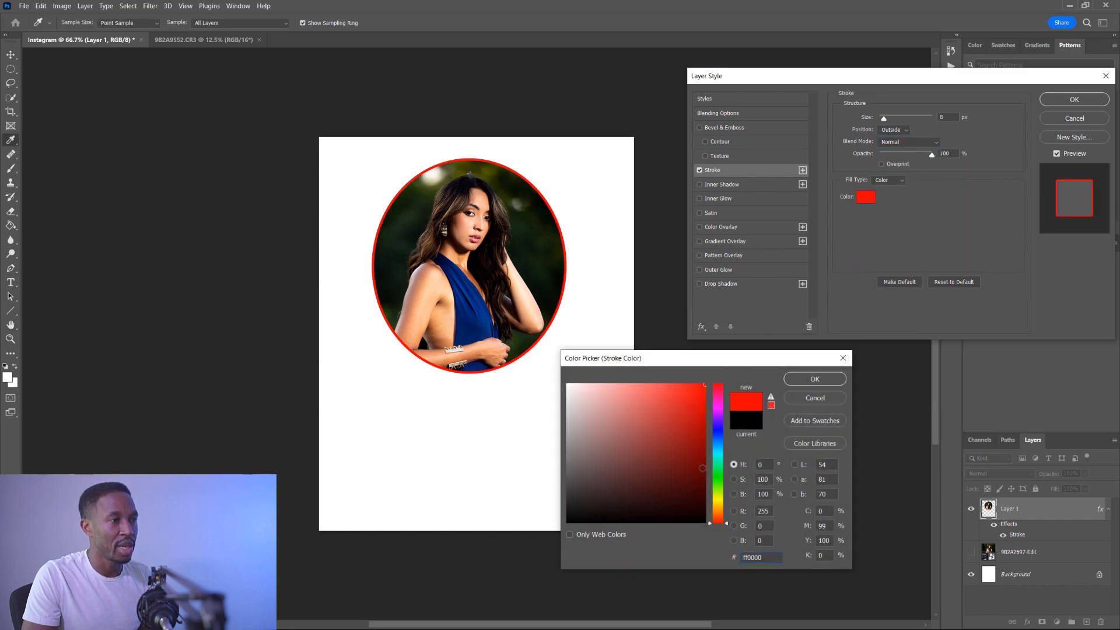
left_click(803, 382)
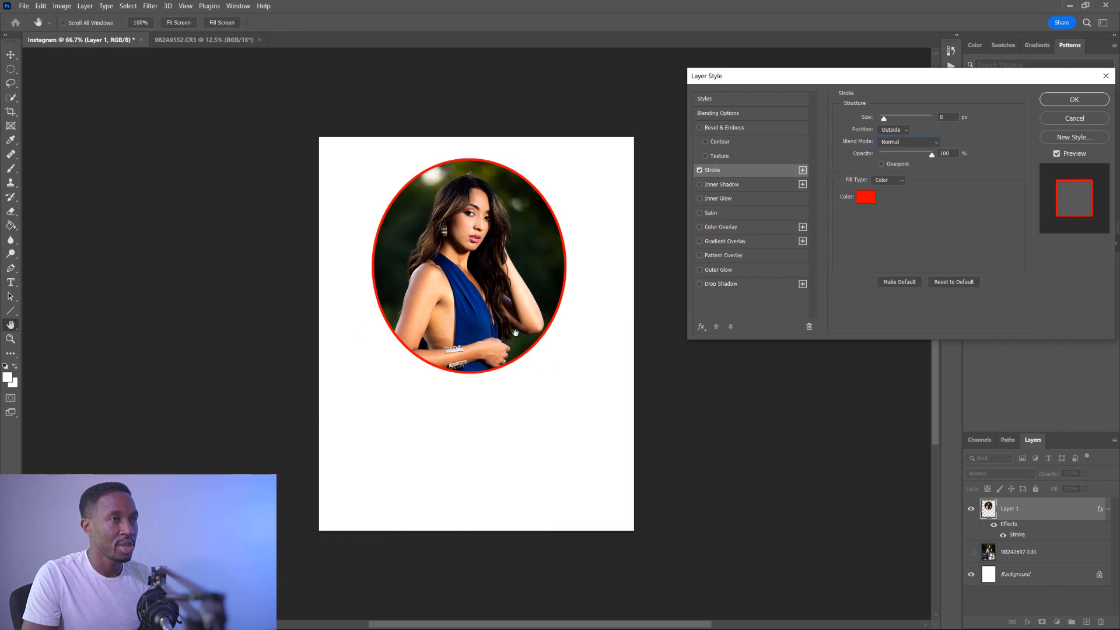
left_click(1074, 100)
- Move the outlined oval cut-out into the upper-left corner of the canvas with Free Transform
key("ctrl+t")
left_click_drag(492, 284, 442, 269)
left_click(540, 24)
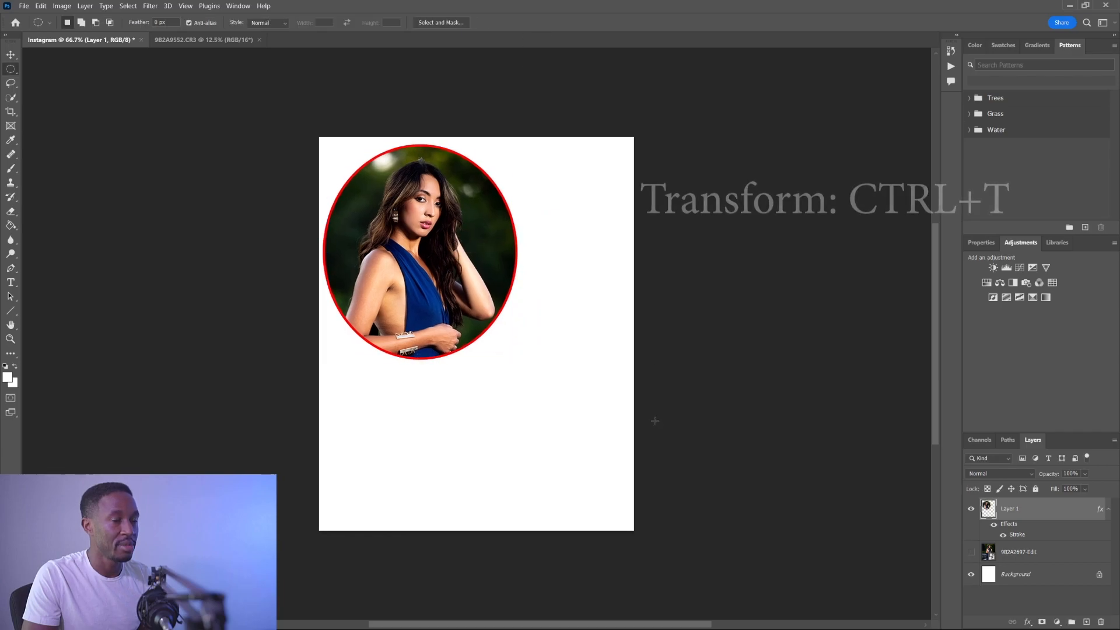
- Delete the oval cut-out layer and show the full photo layer again
left_click(971, 508)
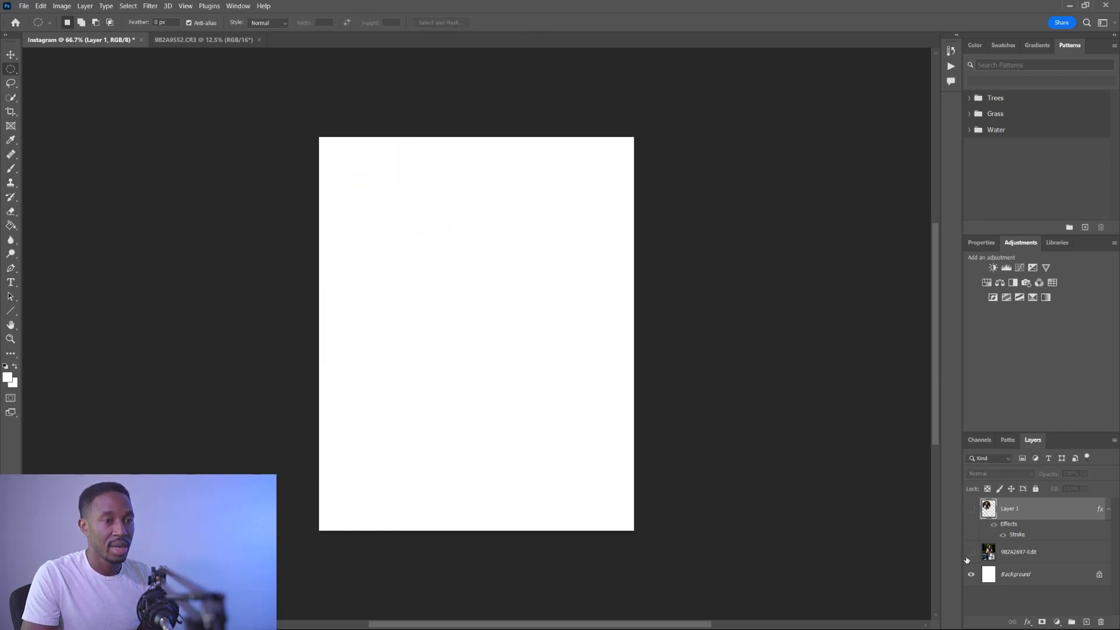
left_click(970, 551)
key("Delete")
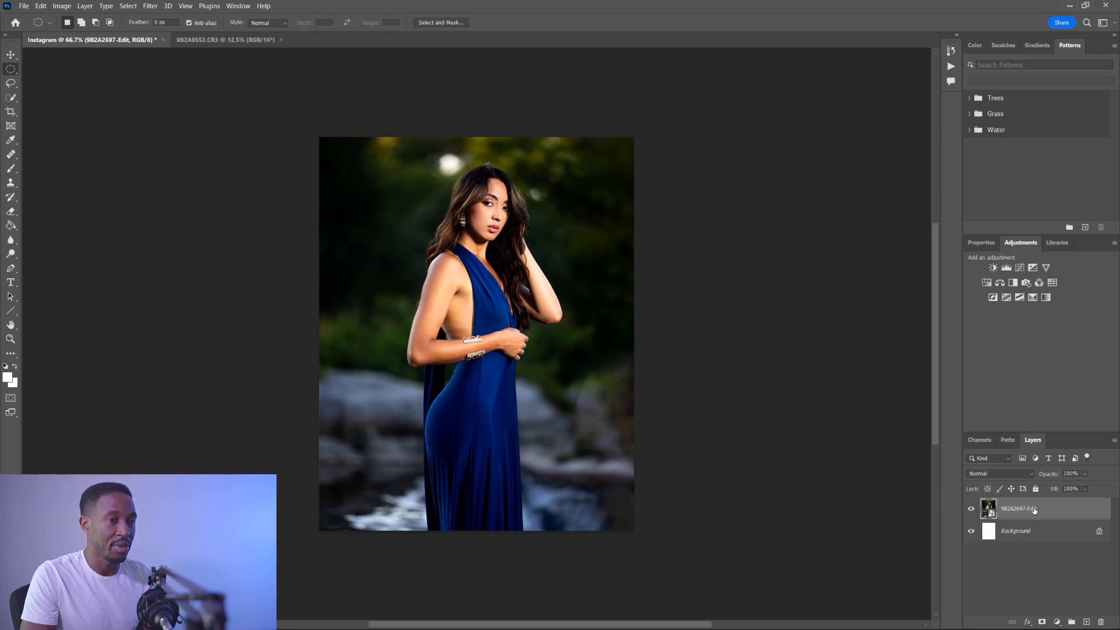
- Lasso loosely around the woman with a 20 px feather, duplicate the selection onto a new layer and hide the full photo
left_click(10, 83)
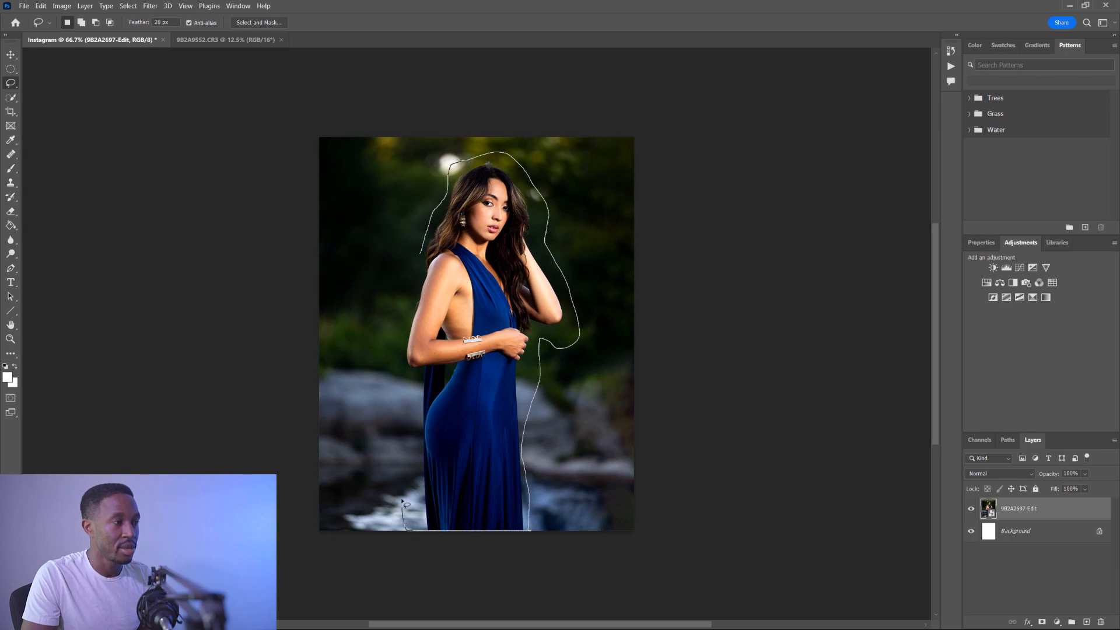
left_click_drag(416, 253, 417, 256)
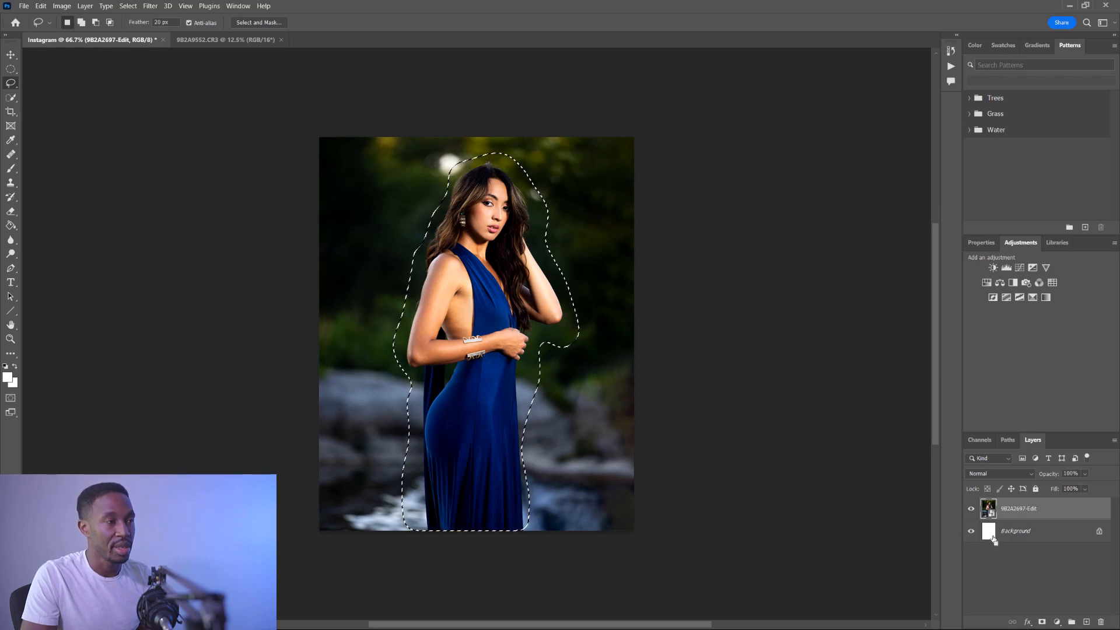
key("ctrl+j")
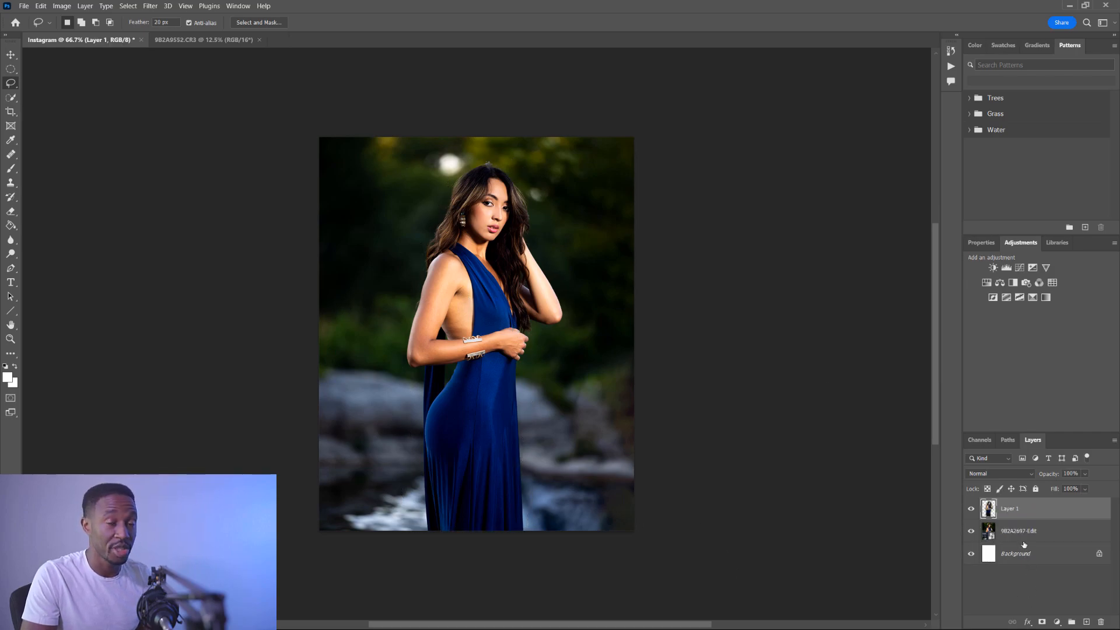
left_click(971, 531)
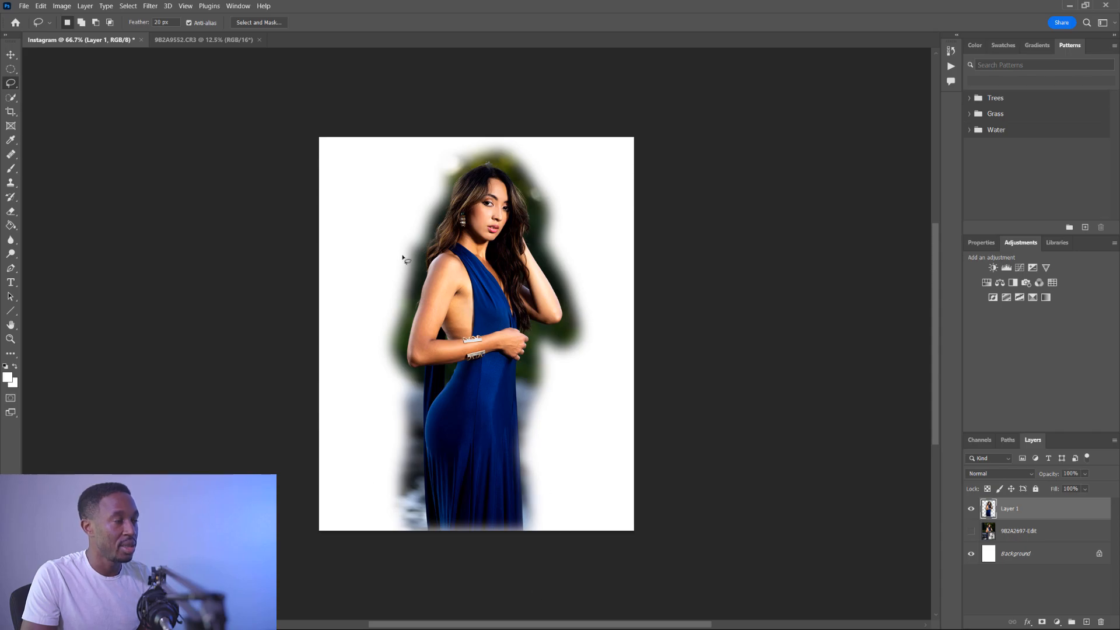
- Scale down the feathered cut-out with Free Transform and place it in the upper-left part of the canvas
key("ctrl+t")
left_click_drag(511, 382, 545, 376)
left_click_drag(592, 333, 537, 337)
left_click_drag(451, 375, 393, 337)
left_click(540, 23)
key("l")
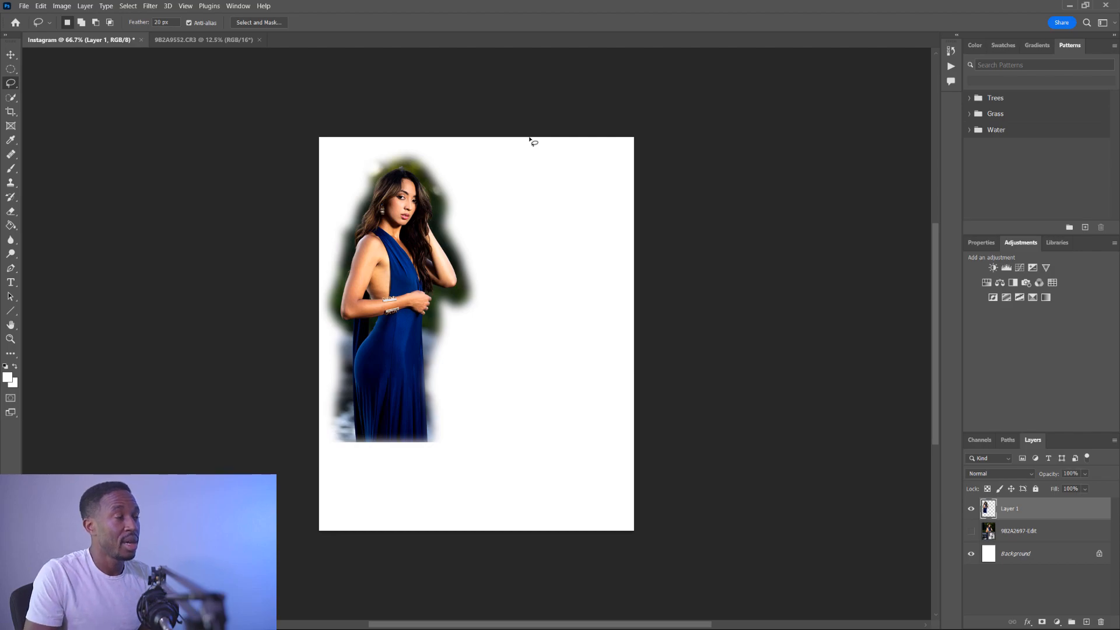
- Delete the feathered cut-out layer and make the full photo layer visible
key("v")
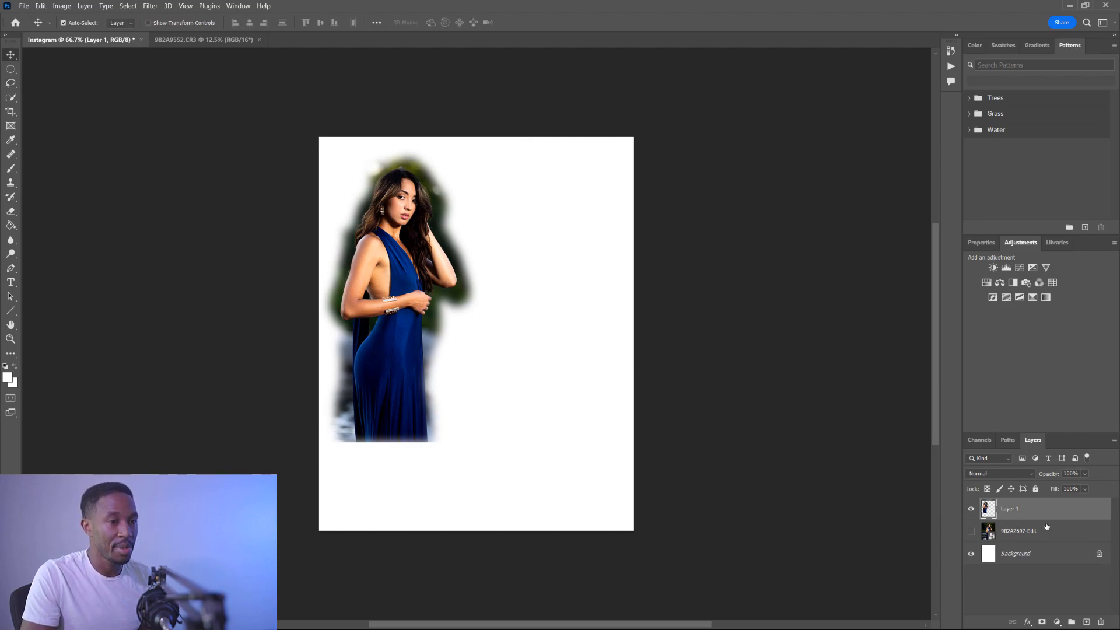
key("Delete")
left_click(971, 508)
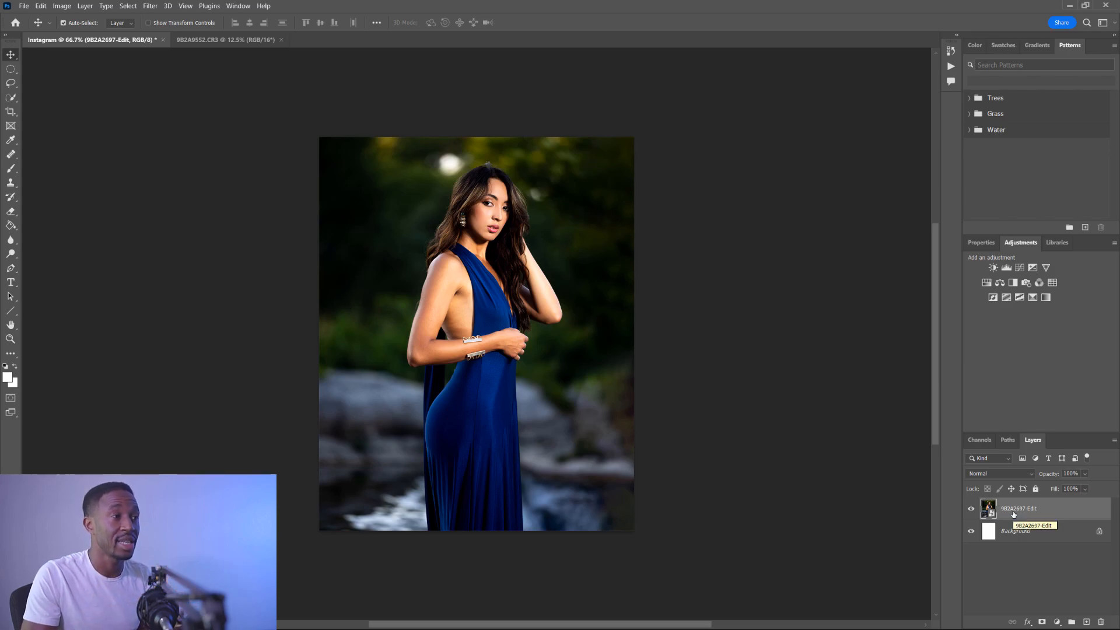
- Select the woman automatically with Select Subject and check the selection edges from her hair down to the dress
left_click(127, 6)
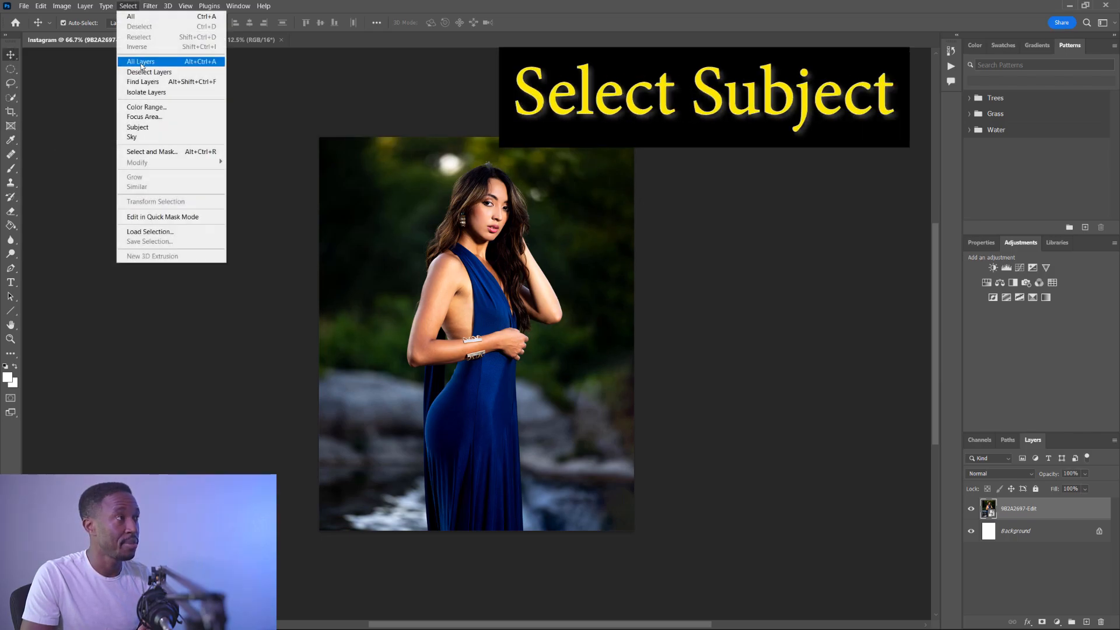
left_click(162, 128)
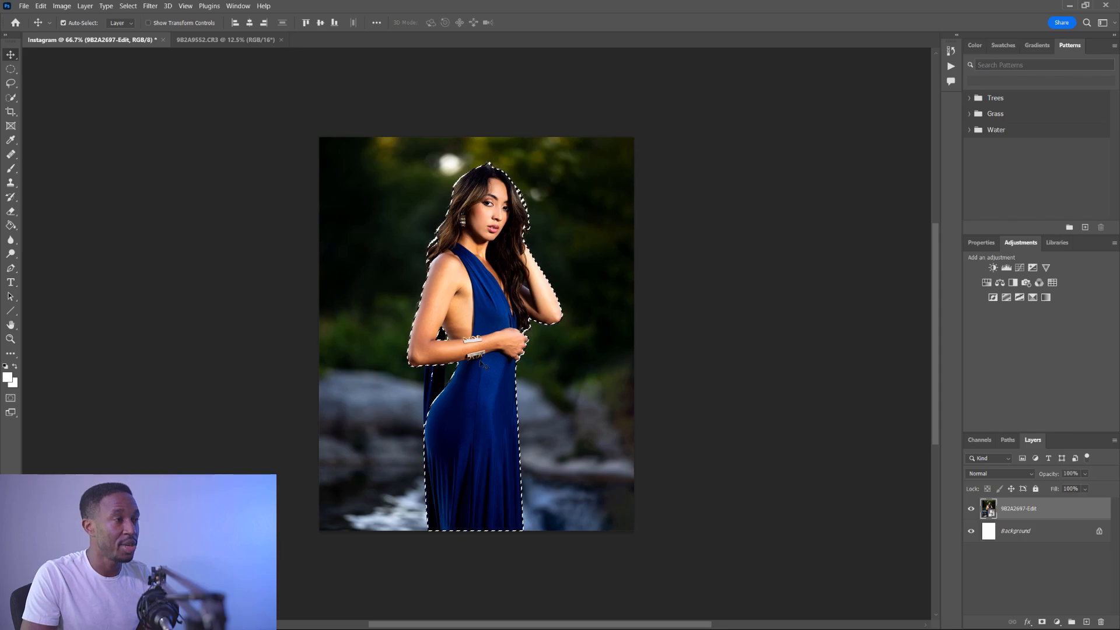
scroll(484, 323, "up", 6)
left_click_drag(484, 298, 475, 543)
left_click_drag(477, 224, 458, 383)
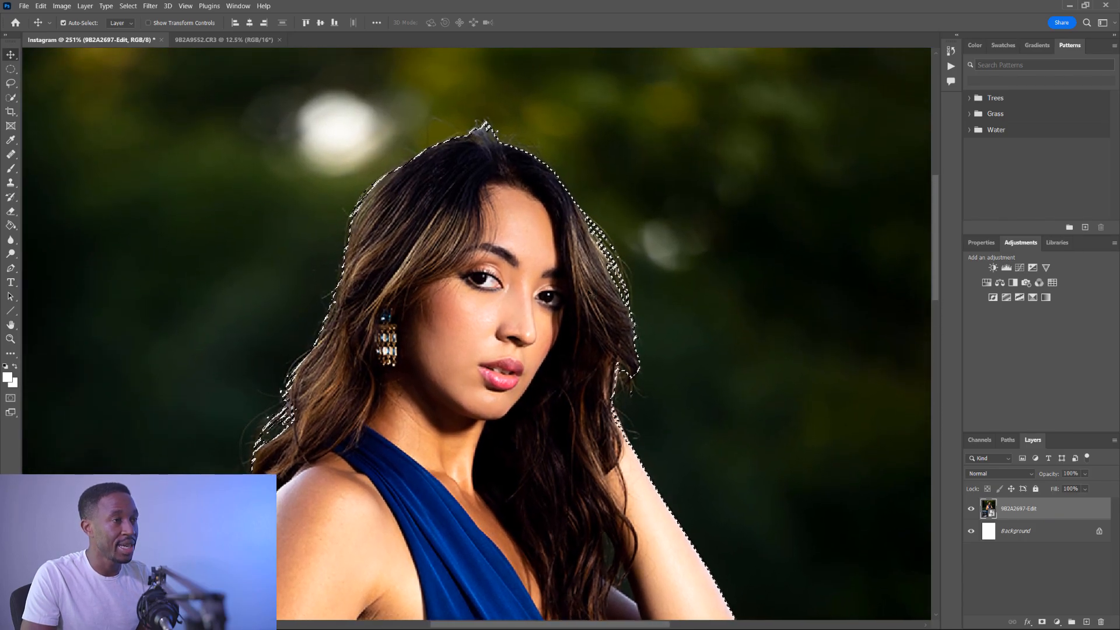
left_click_drag(607, 512, 533, 248)
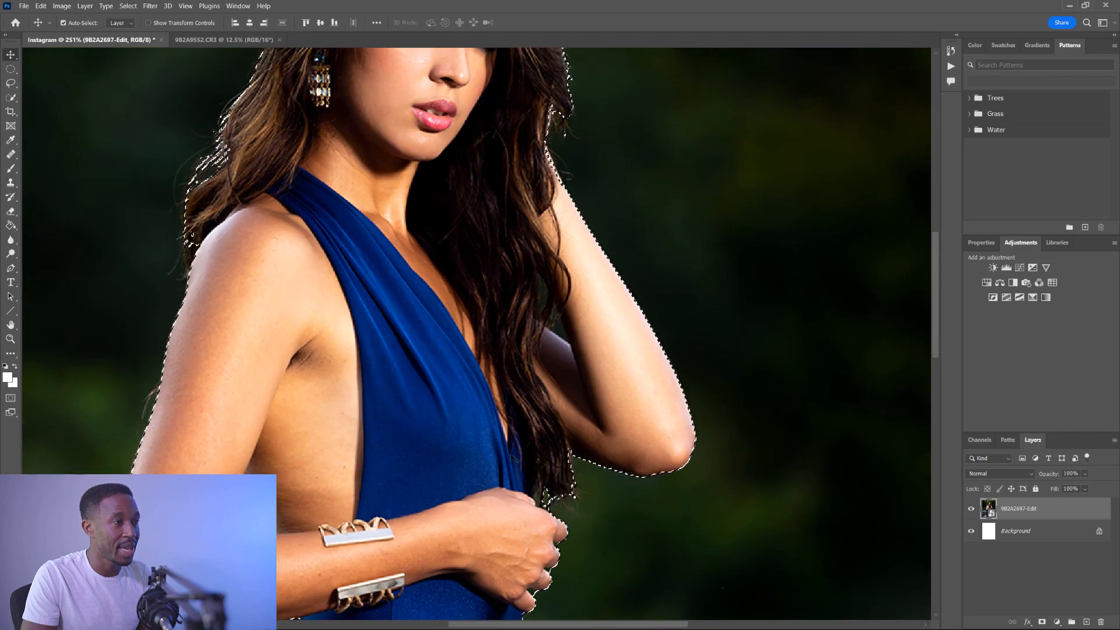
left_click_drag(593, 287, 682, 122)
left_click_drag(589, 480, 454, 333)
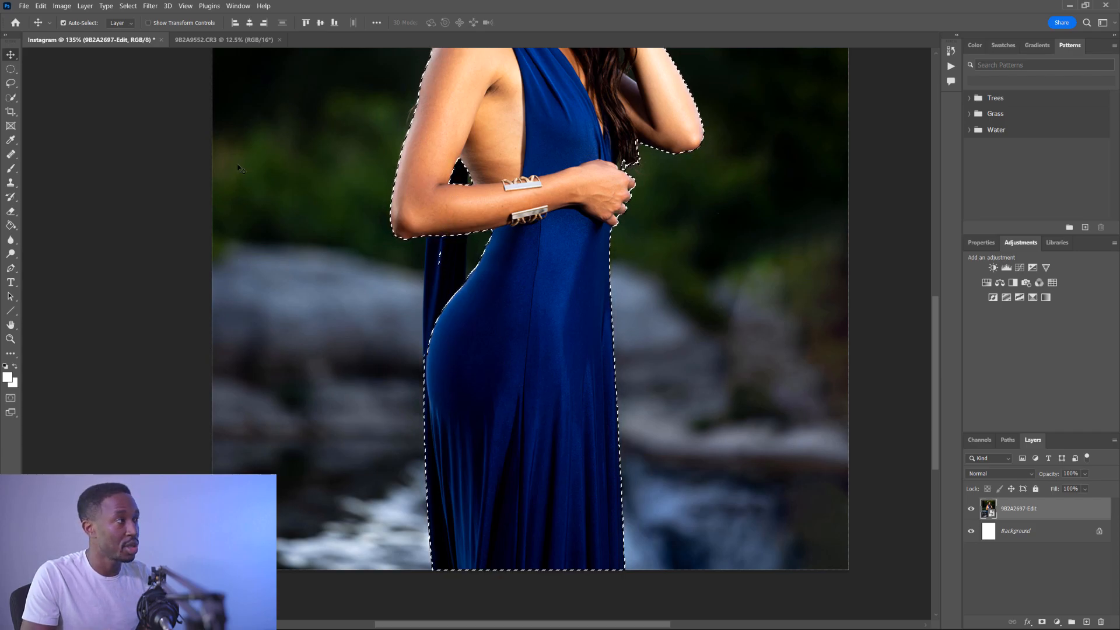
- Add the dark blue fabric hanging behind the woman's hip to the selection with the Quick Selection tool
left_click(11, 98)
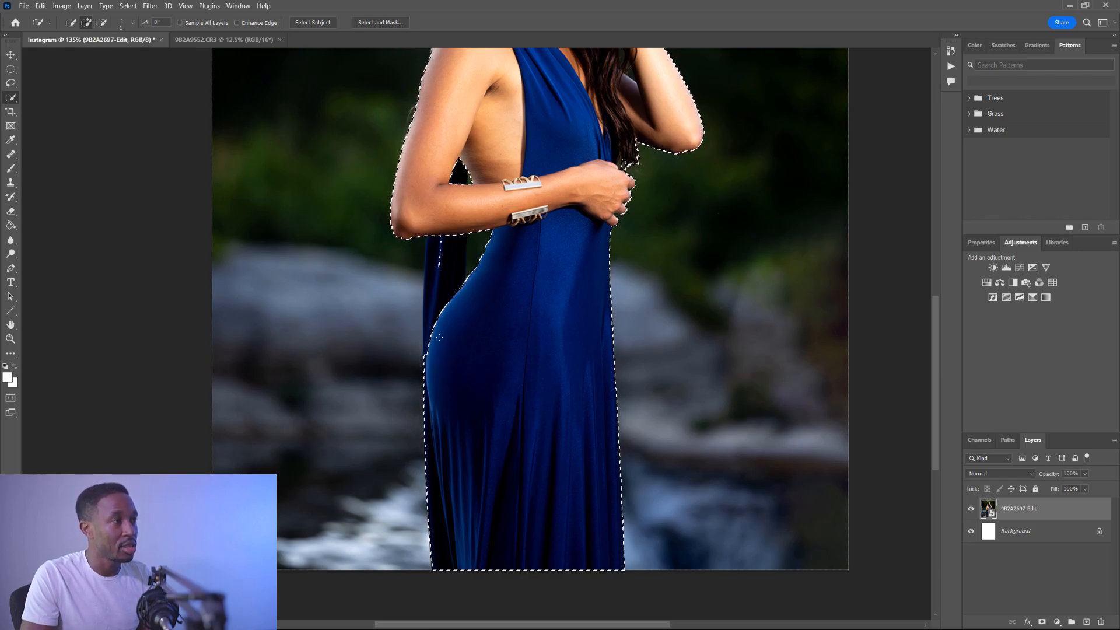
scroll(442, 262, "up", 3)
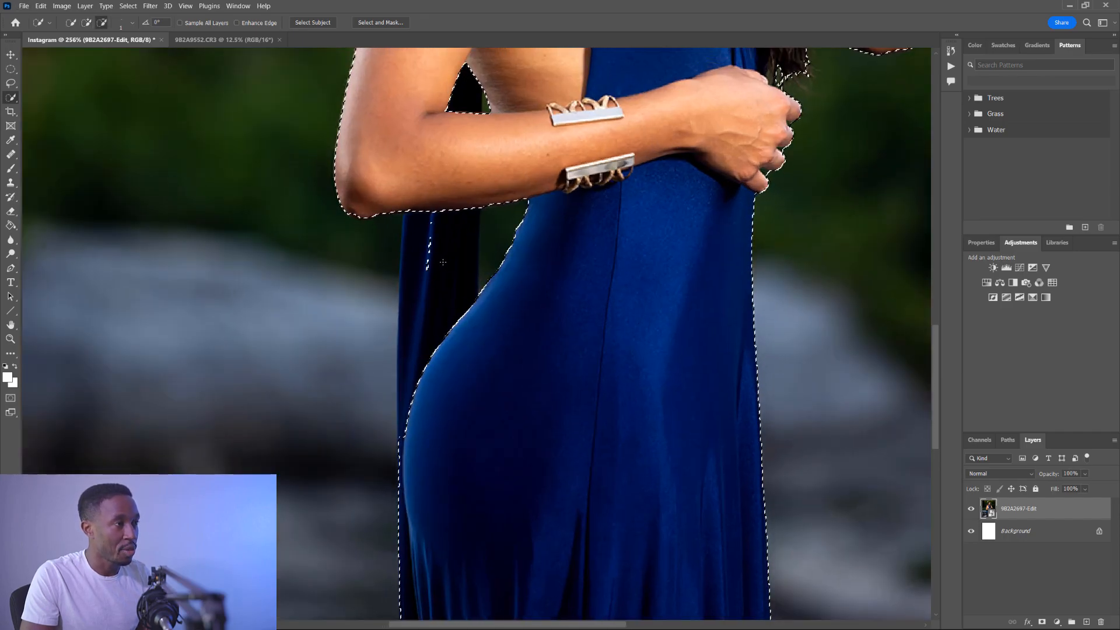
right_click(442, 263, "alt")
mouse_move(466, 266)
left_mouse_down()
mouse_move(443, 262)
mouse_move(478, 268)
mouse_move(440, 251)
mouse_move(445, 198)
mouse_move(435, 268)
mouse_move(452, 316)
left_mouse_up()
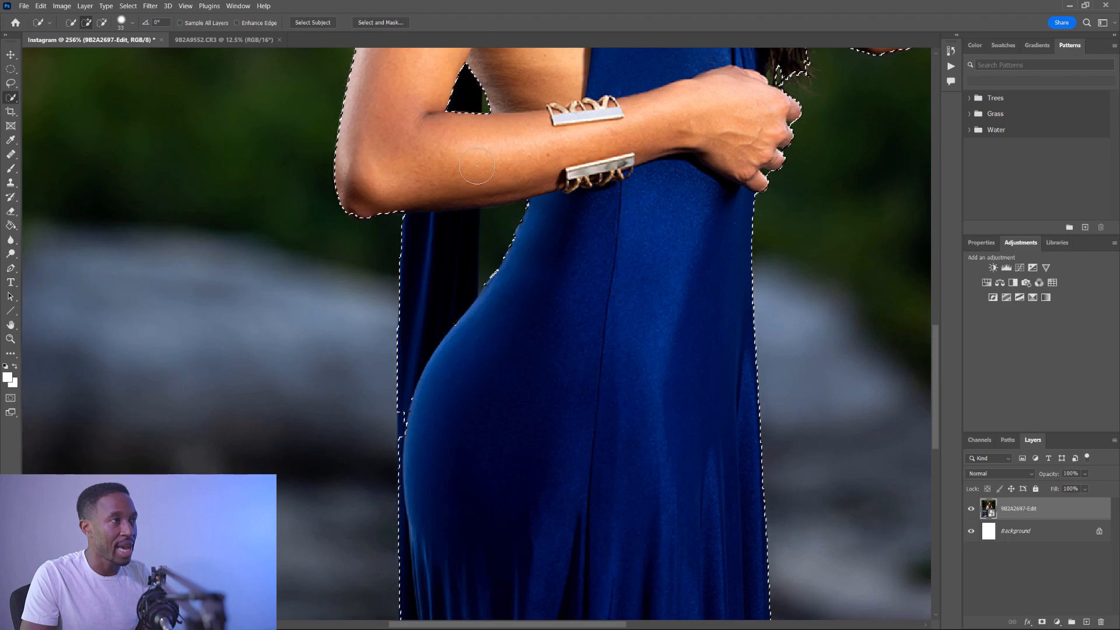
left_click(413, 427)
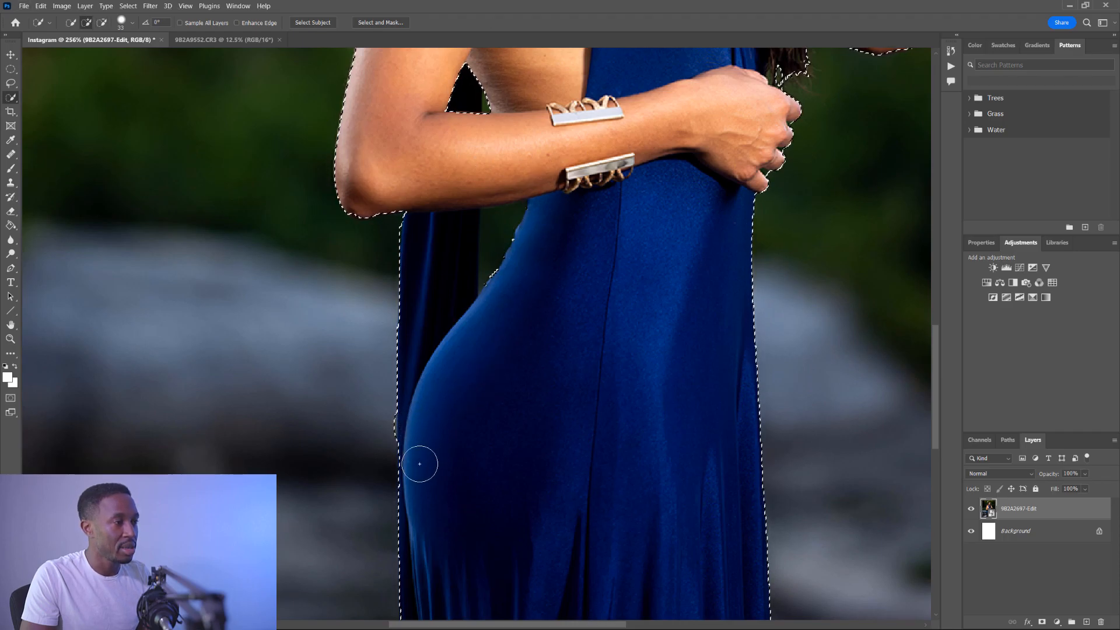
- Subtract the background gap between the hanging fabric and the waist, below the forearm, from the selection with a smaller brush
right_click(476, 248, "alt")
left_click_drag(472, 253, 459, 251)
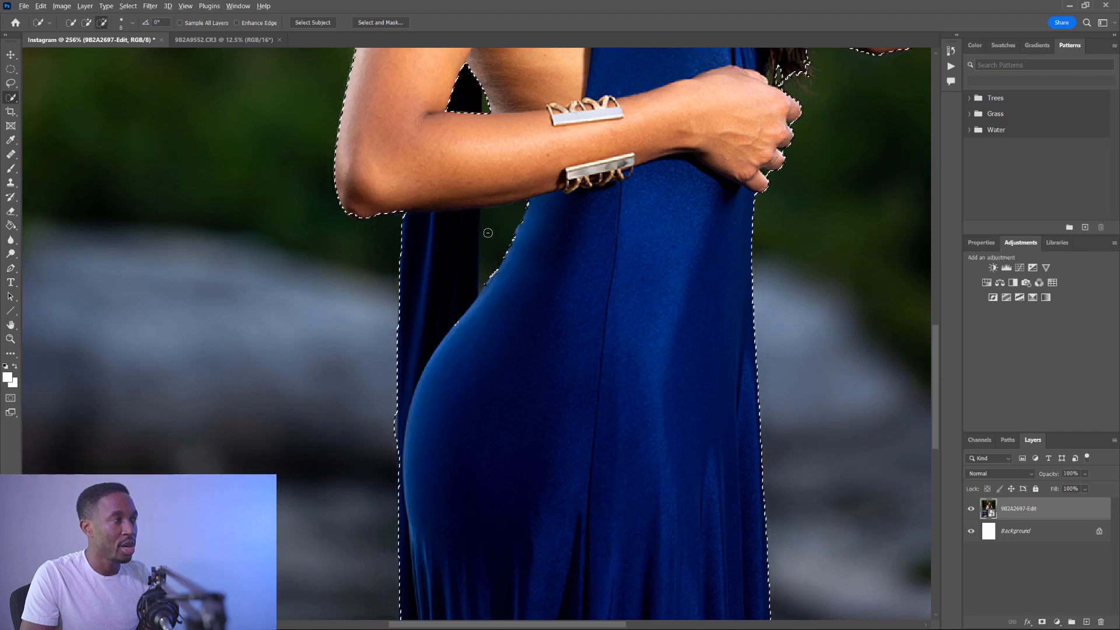
left_click_drag(498, 222, 481, 293)
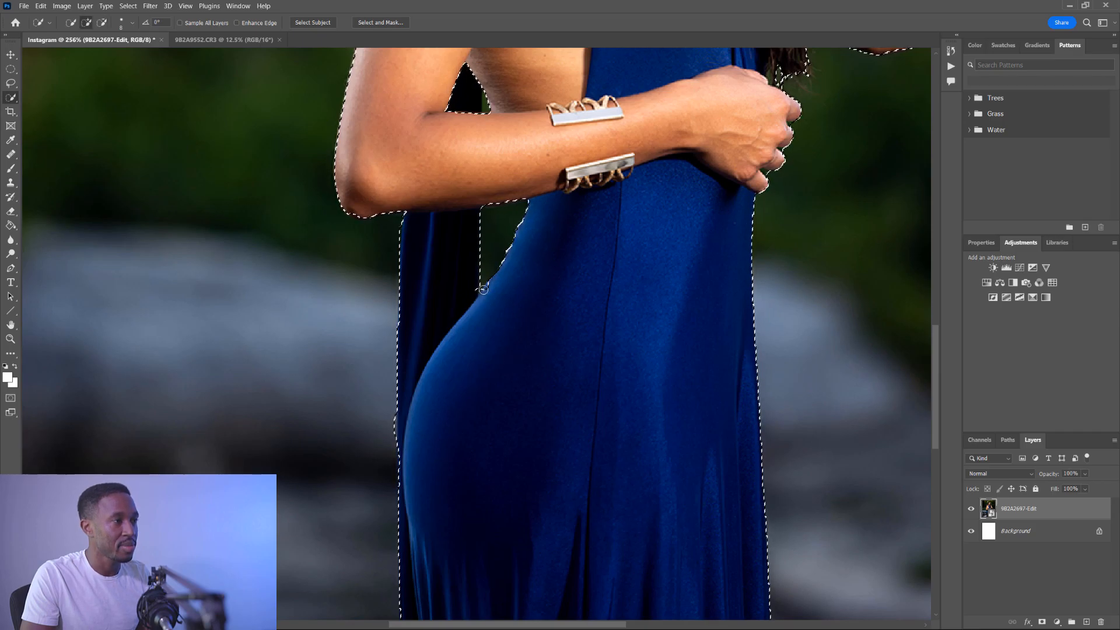
- Examine the selection edge around the woman's hair and the outline of her whole figure
scroll(561, 265, "down", 4)
scroll(574, 251, "down", 3)
left_click_drag(605, 265, 571, 411)
scroll(547, 121, "up", 6)
scroll(491, 319, "up", 2)
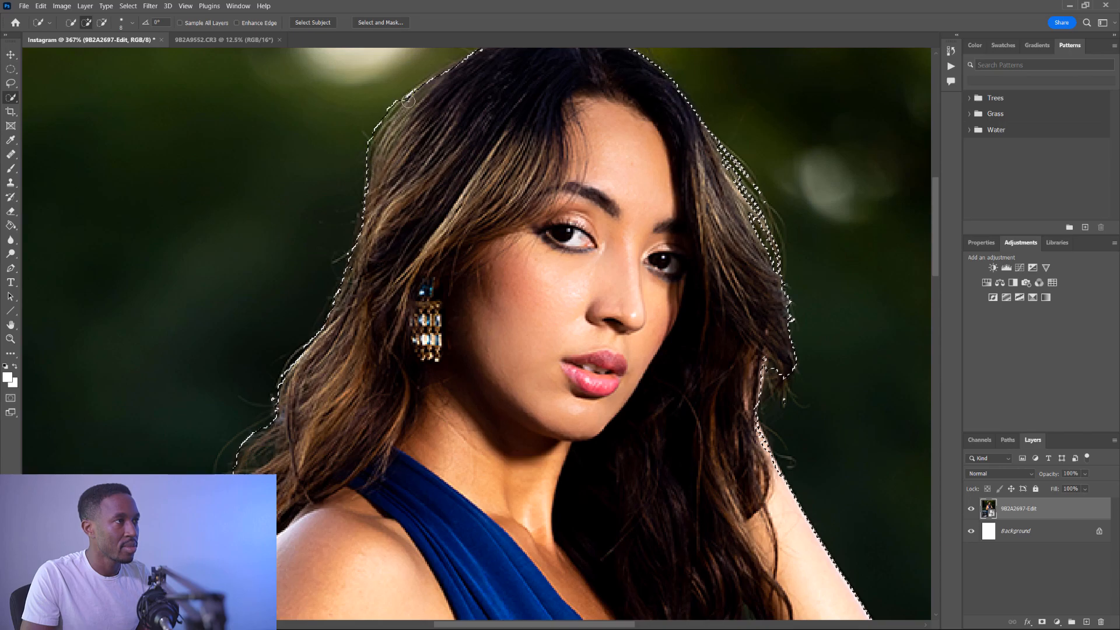
scroll(574, 237, "down", 9)
left_click_drag(592, 351, 564, 285)
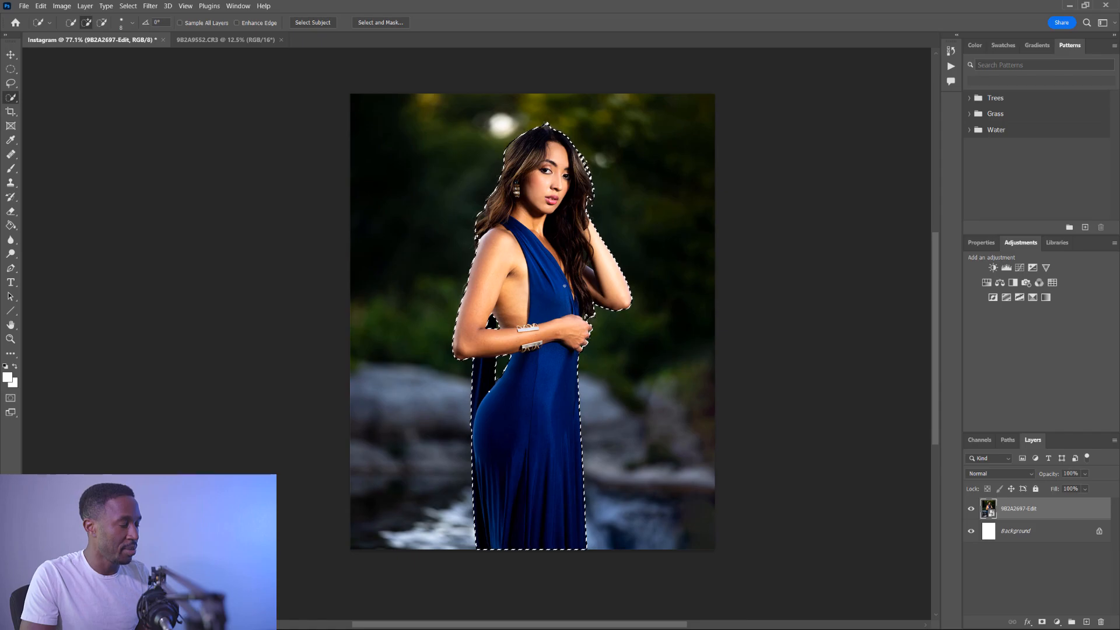
- Duplicate the selected woman onto a new layer and hide the full photo layer to inspect the cut-out
key("ctrl+j")
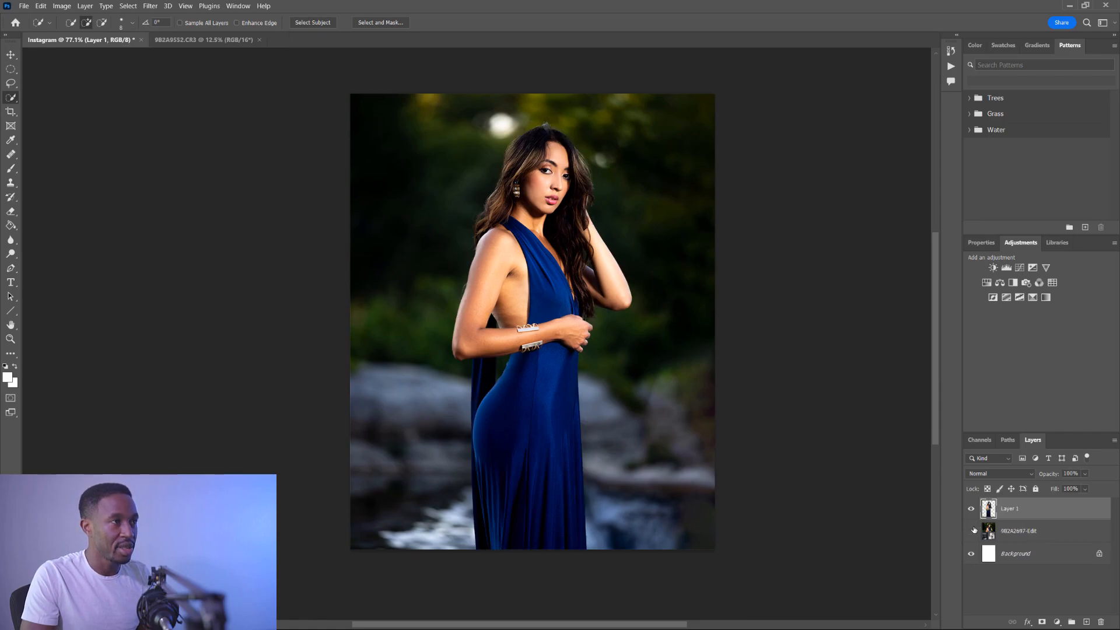
left_click(971, 530)
scroll(565, 227, "up", 7)
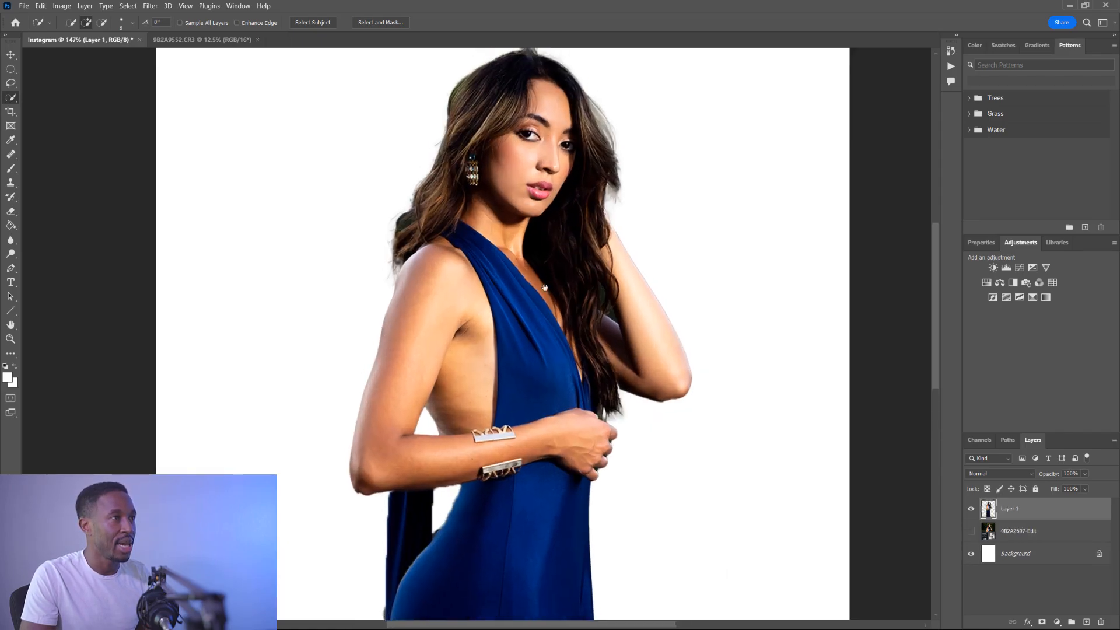
- Examine the cut-out woman's hair edges and outline against the white background
left_click_drag(521, 182, 567, 361)
scroll(727, 459, "down", 7)
left_click_drag(726, 460, 582, 307)
scroll(450, 179, "up", 4)
scroll(466, 227, "up", 14)
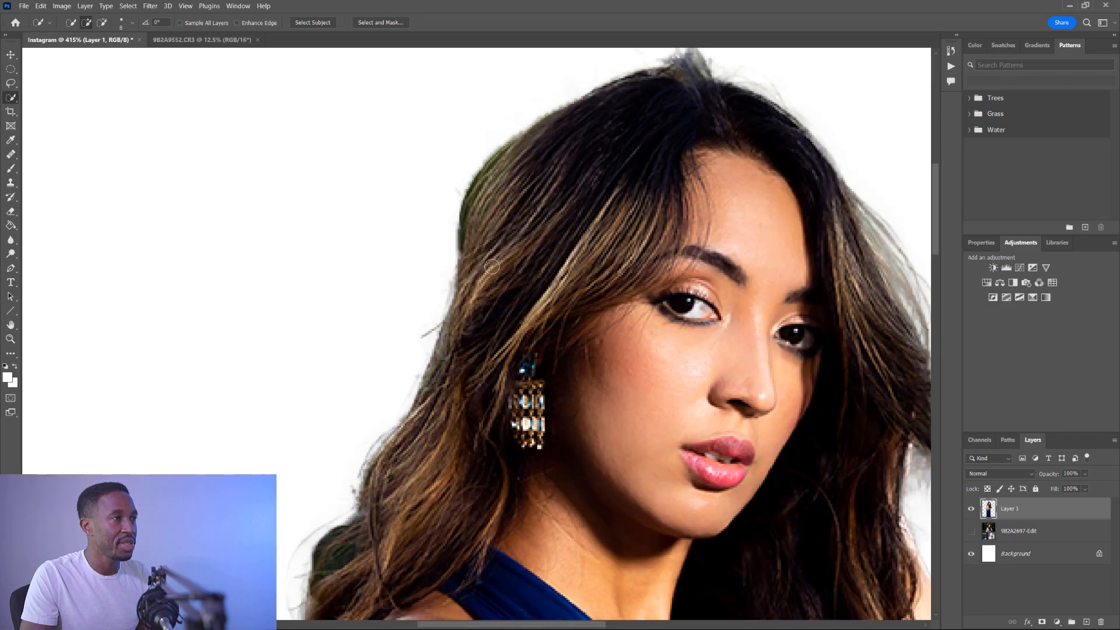
scroll(586, 347, "down", 18)
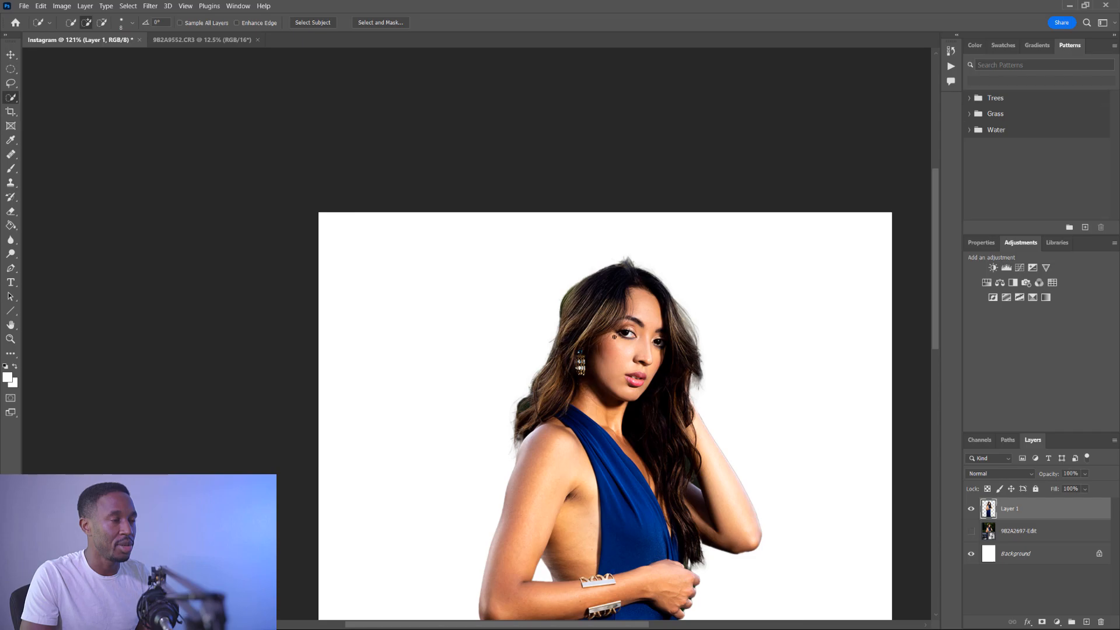
left_click_drag(662, 410, 566, 290)
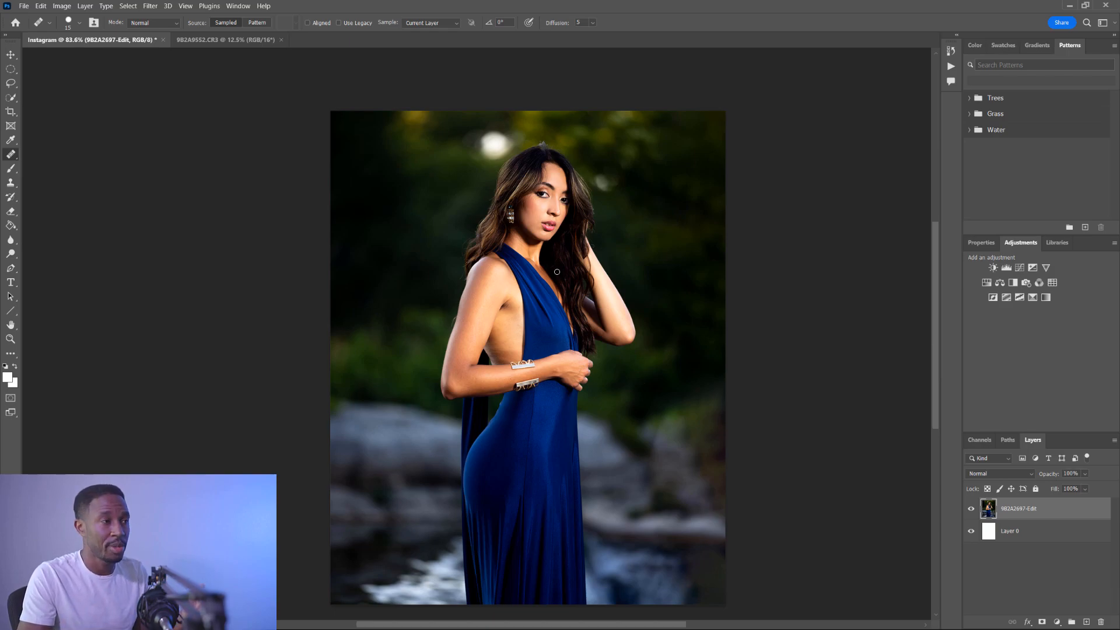
- Heal away the flyaway hairs along the right side of the woman's crown, using the nearby green background as the Healing Brush source
scroll(547, 140, "up", 6)
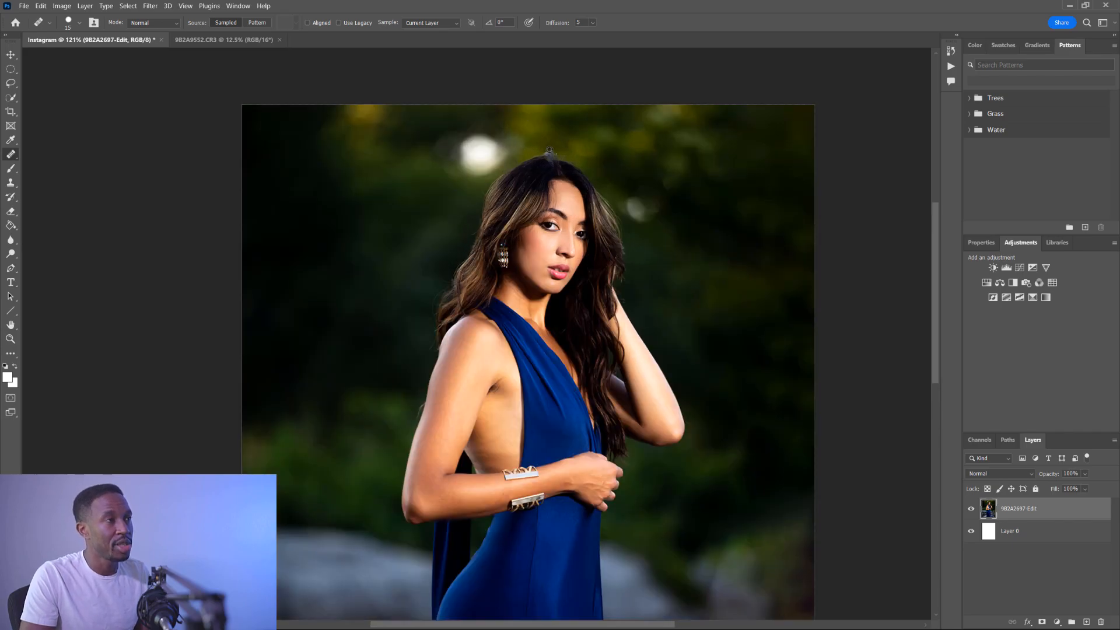
scroll(550, 276, "up", 2)
left_click_drag(534, 222, 538, 288)
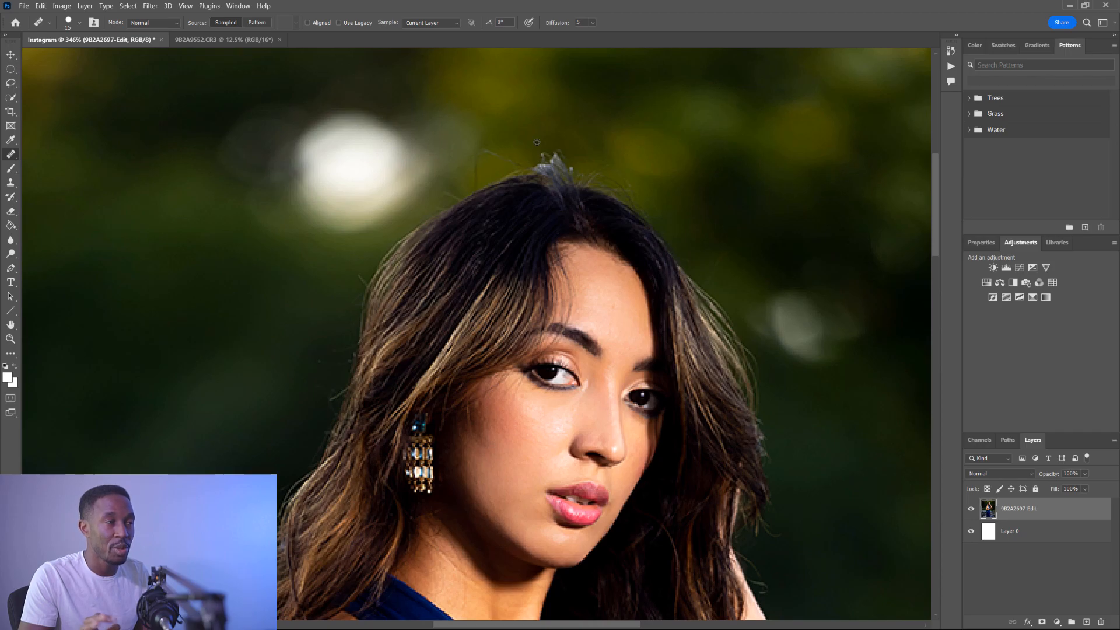
scroll(536, 143, "up", 3)
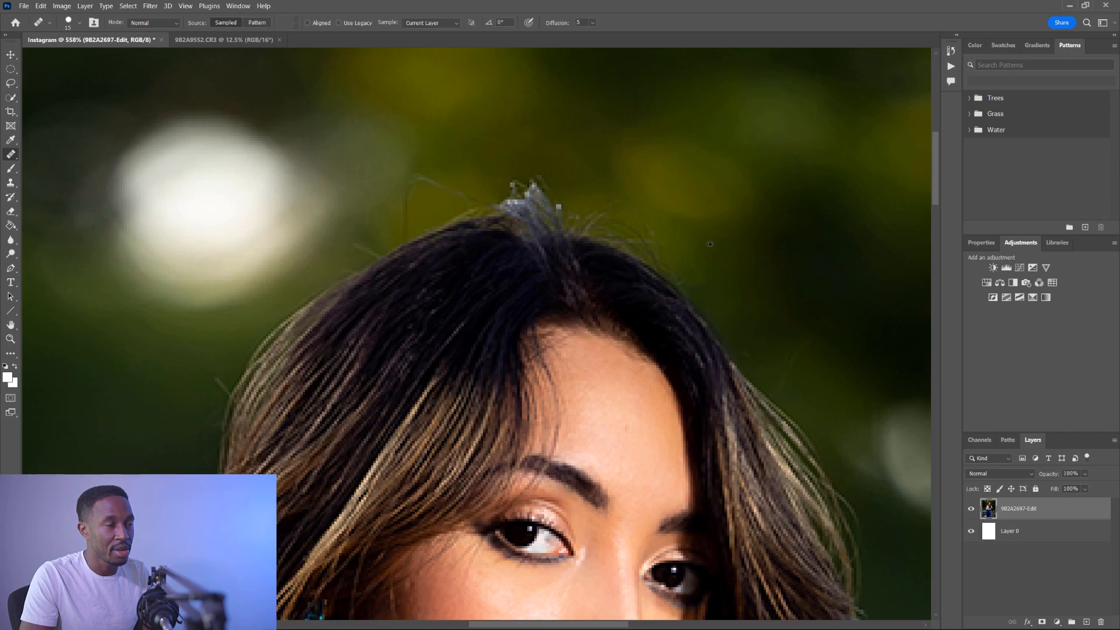
mouse_move(692, 242)
left_mouse_down()
mouse_move(674, 241)
mouse_move(674, 270)
left_mouse_up()
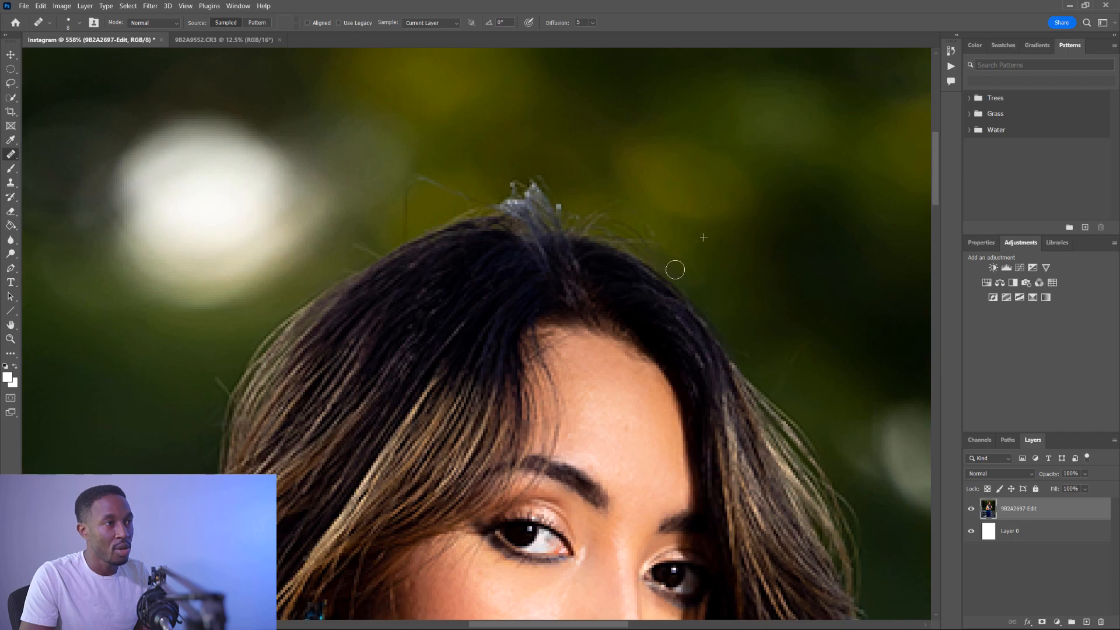
left_click_drag(640, 245, 670, 265)
left_click(696, 237, "alt")
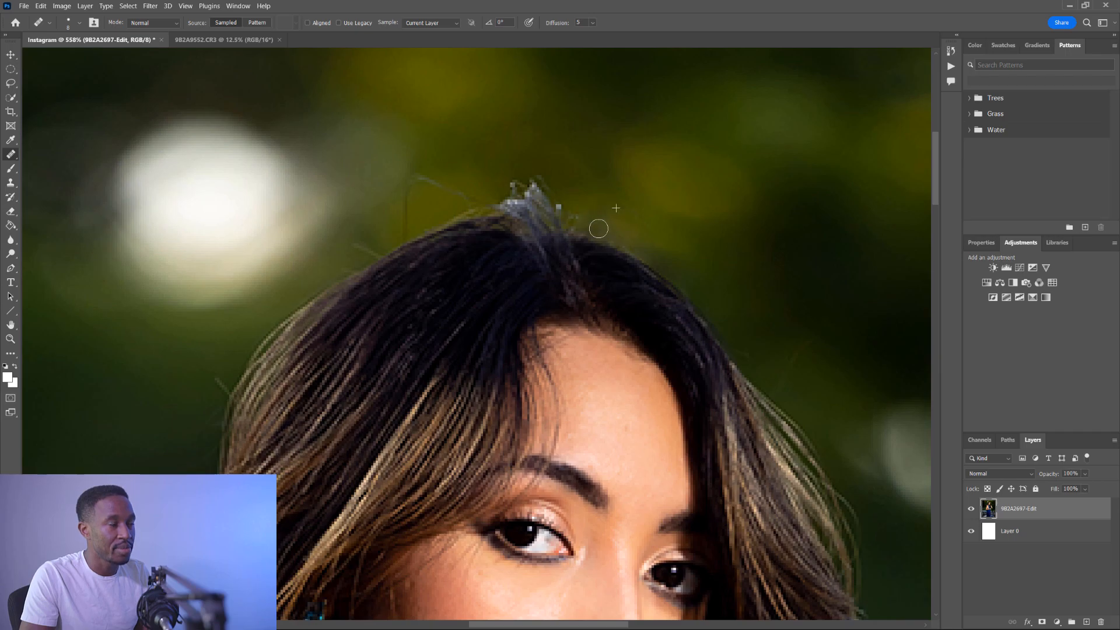
- Heal away the tuft sticking up at the crown and the stray hairs to its left with nearby background
left_click_drag(564, 214, 576, 218)
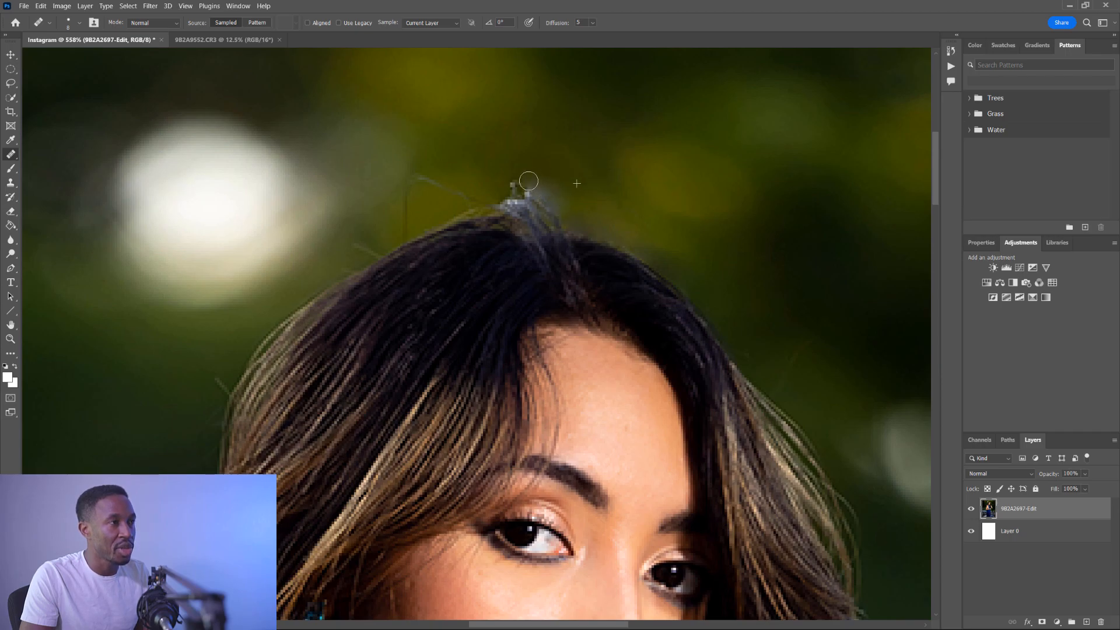
mouse_move(539, 195)
left_mouse_down()
mouse_move(559, 187)
mouse_move(503, 194)
mouse_move(579, 220)
left_mouse_up()
mouse_move(501, 185)
left_mouse_down()
mouse_move(464, 202)
mouse_move(470, 191)
mouse_move(418, 187)
mouse_move(391, 234)
left_mouse_up()
right_click(395, 218, "alt")
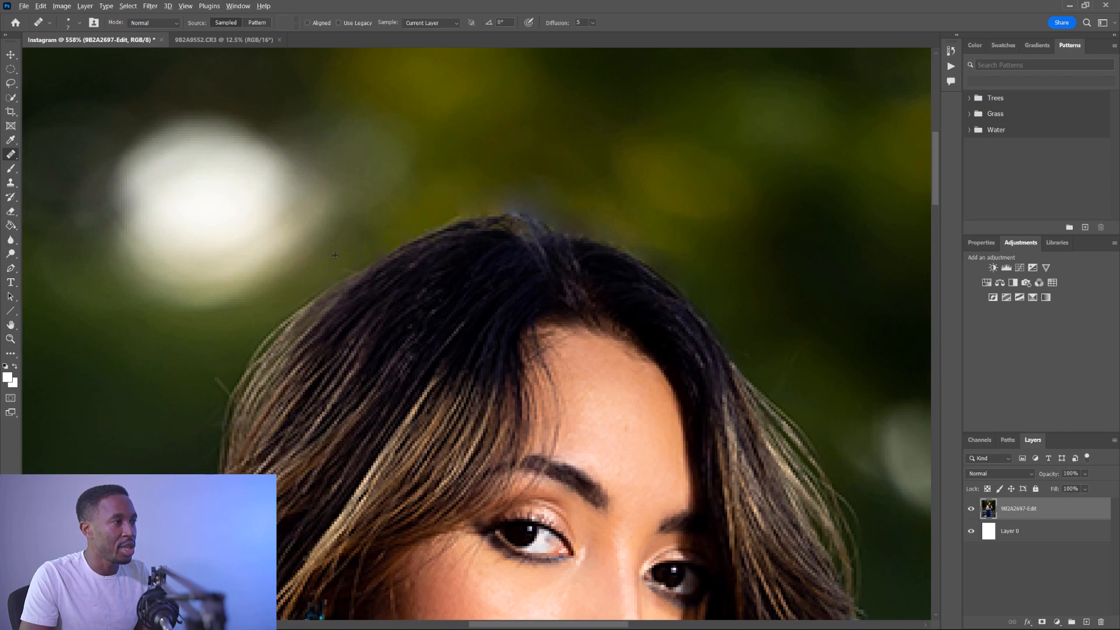
- Clone background over the bluish smudge at the very top of the hair with a small Clone Stamp brush
scroll(343, 266, "down", 8)
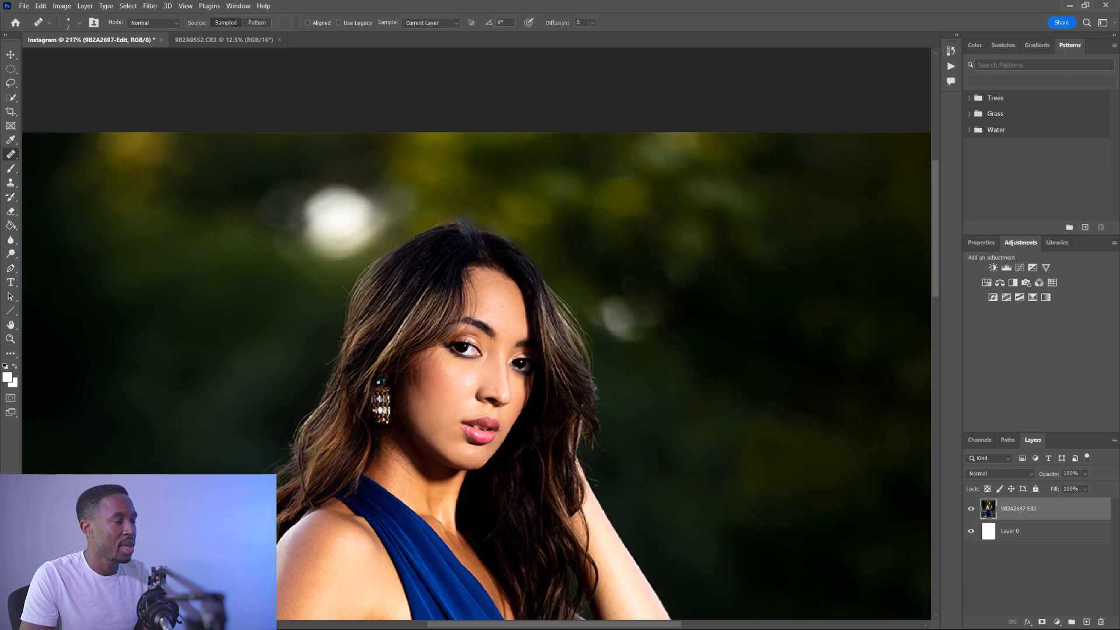
scroll(567, 325, "up", 8)
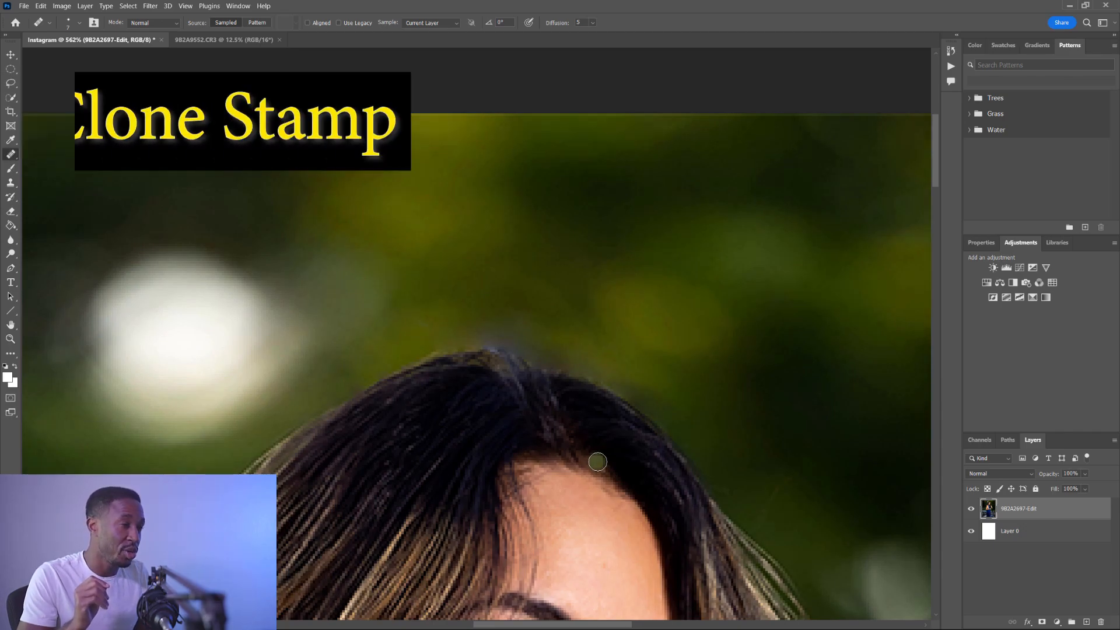
left_click(141, 287)
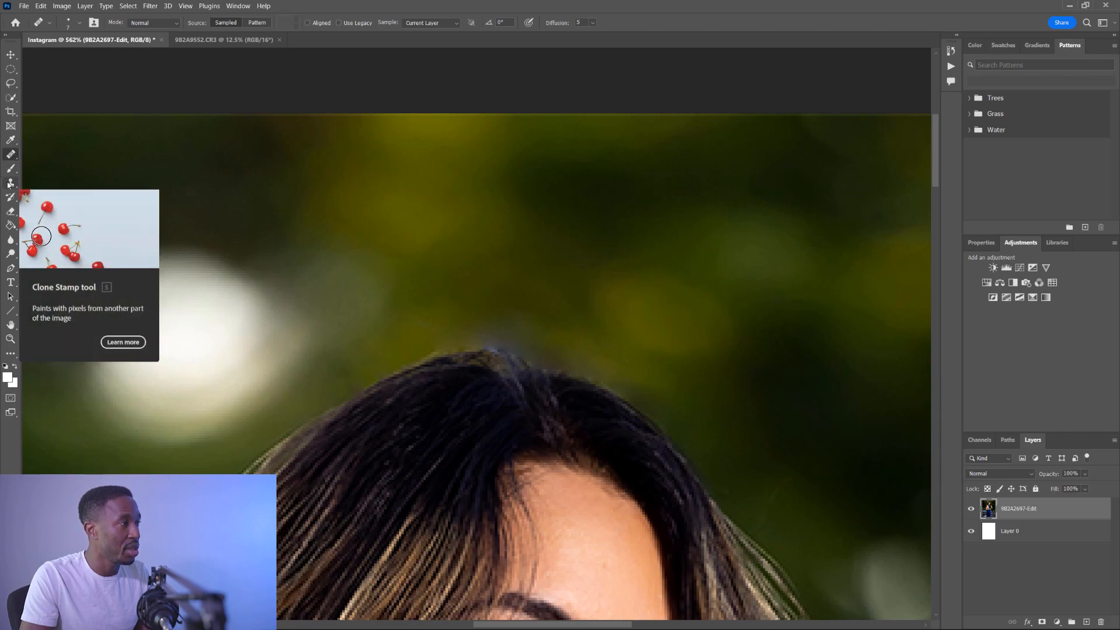
left_click(10, 184)
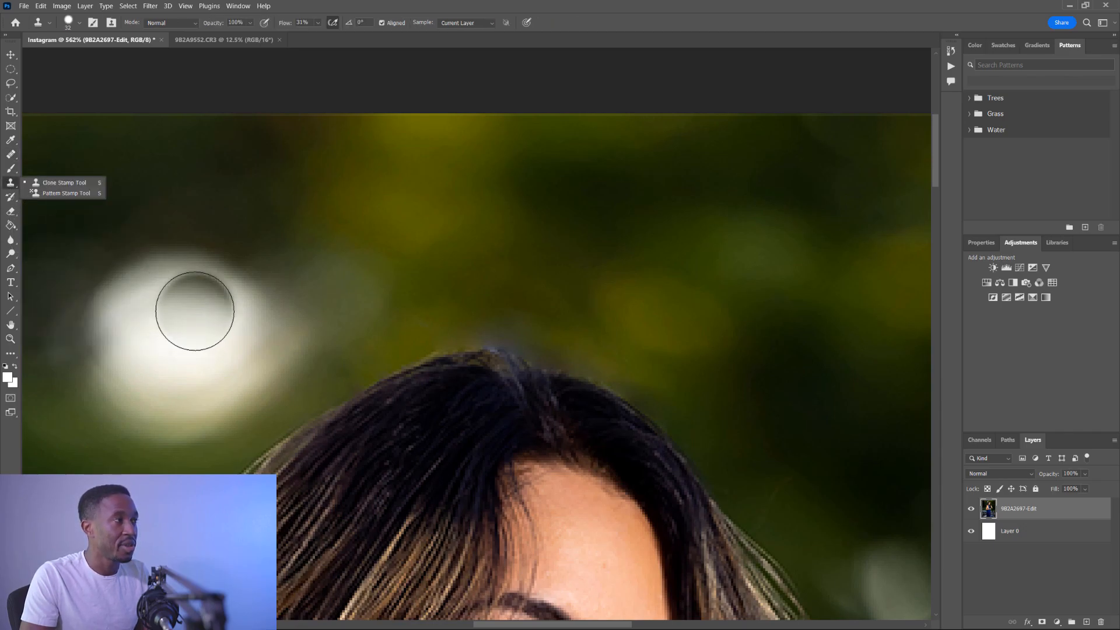
left_click(75, 182)
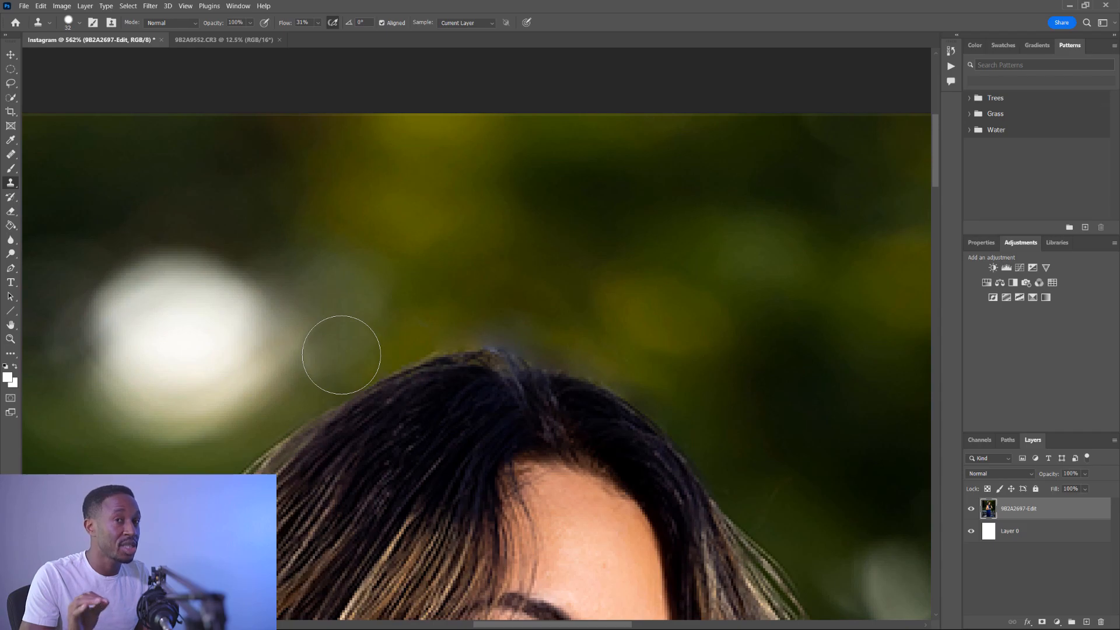
scroll(343, 362, "up", 3)
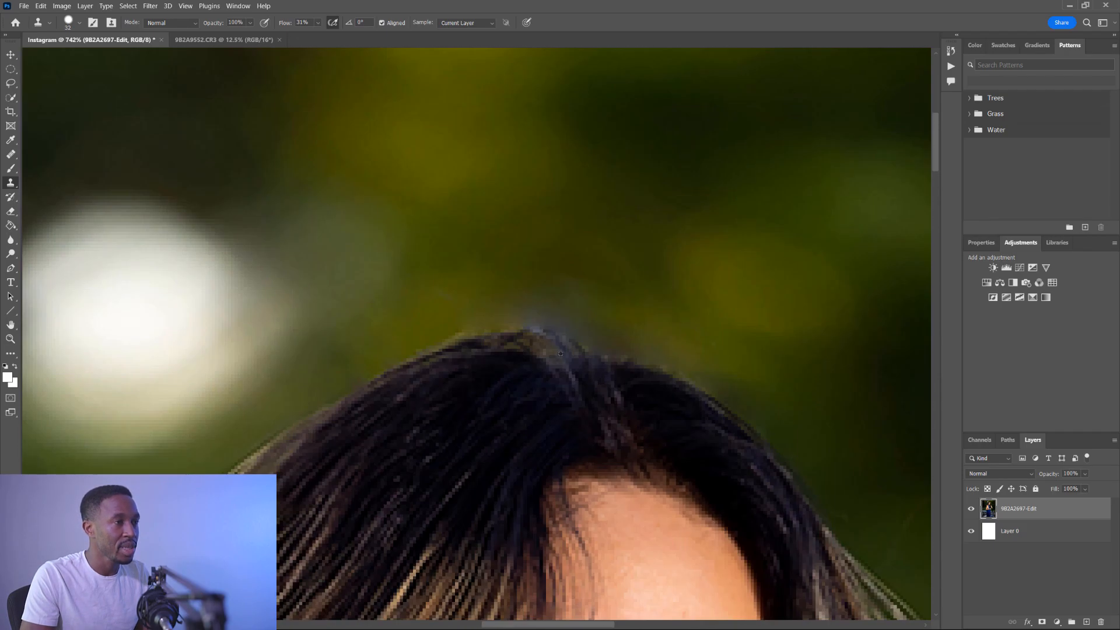
left_click_drag(626, 325, 589, 325)
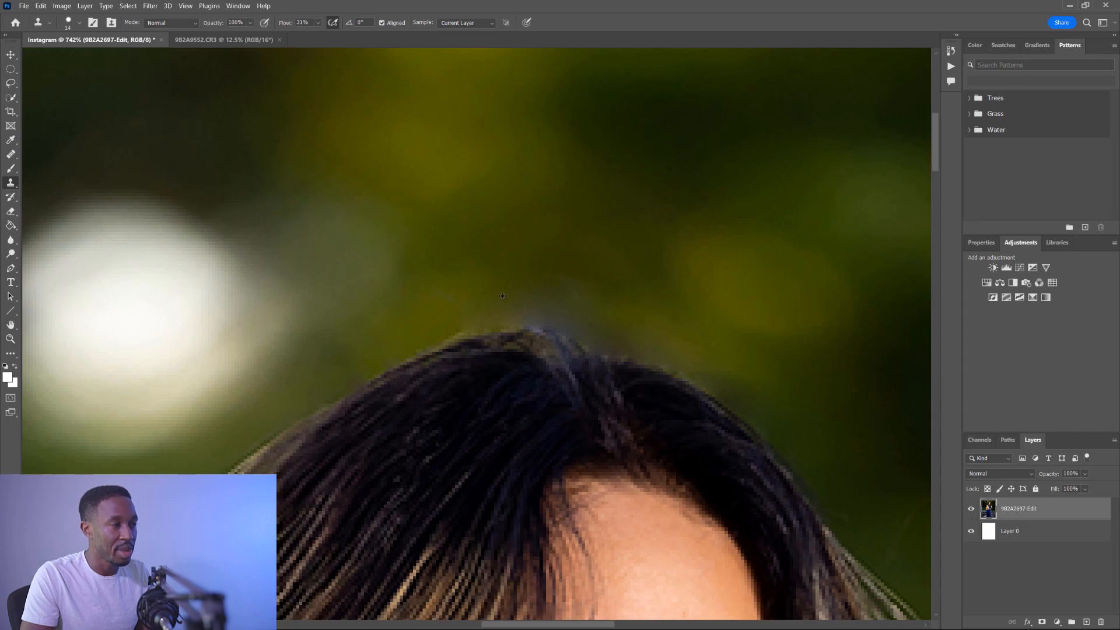
left_click_drag(565, 299, 541, 321)
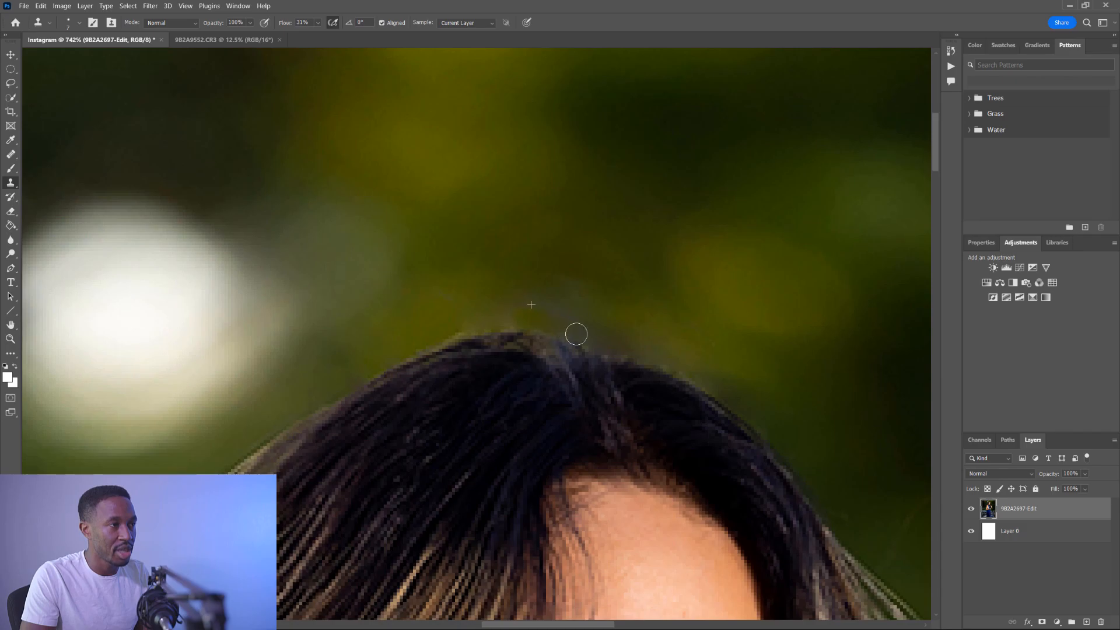
- Clone green background over the remaining haze above and right of the hair parting with a larger brush
key("bracketright")
key("bracketright")
key("bracketright")
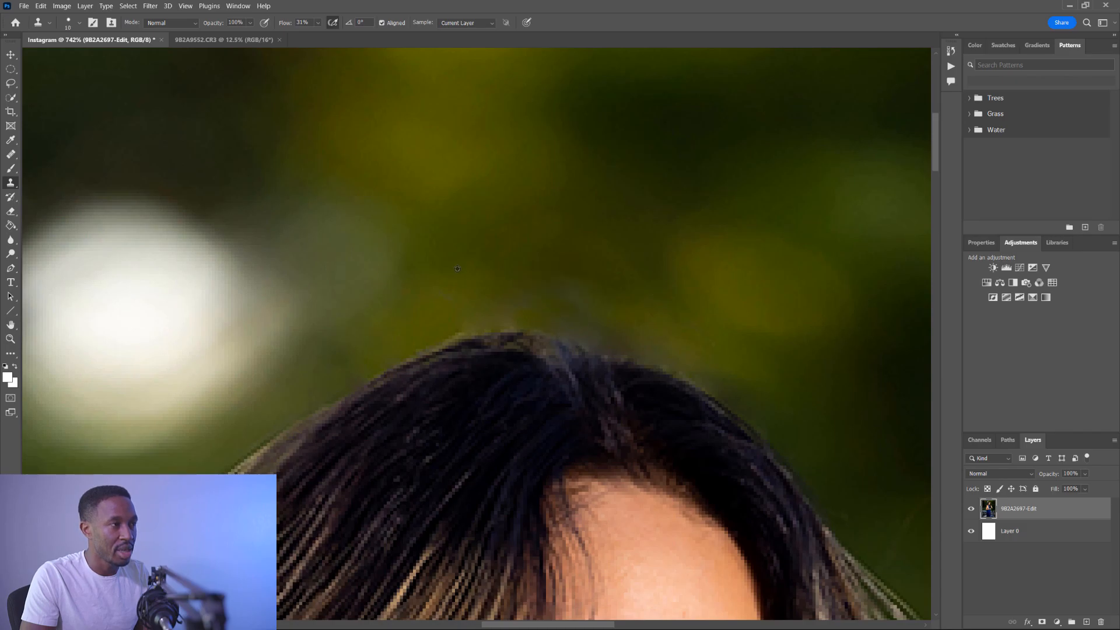
mouse_move(525, 293)
left_mouse_down()
mouse_move(509, 315)
mouse_move(519, 281)
mouse_move(590, 297)
left_mouse_up()
mouse_move(654, 328)
left_mouse_down()
mouse_move(604, 331)
mouse_move(535, 313)
mouse_move(618, 341)
left_mouse_up()
left_click(667, 334, "alt")
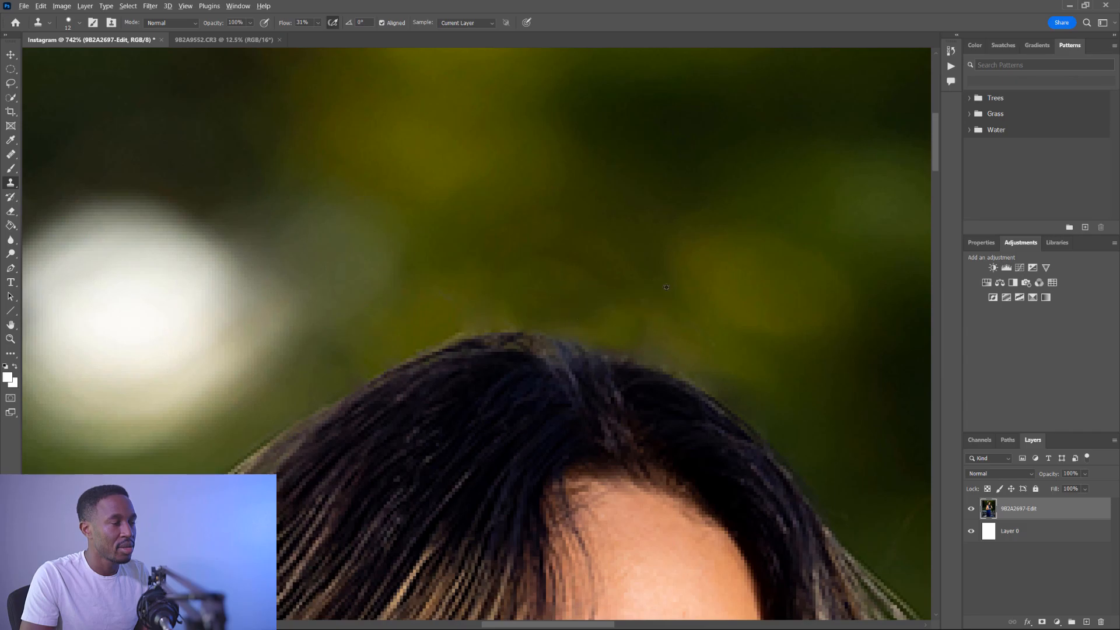
- Try to clone dark hair over the lighter strands at the parting near the crown
scroll(705, 319, "down", 5)
scroll(795, 374, "down", 1)
scroll(736, 298, "up", 8)
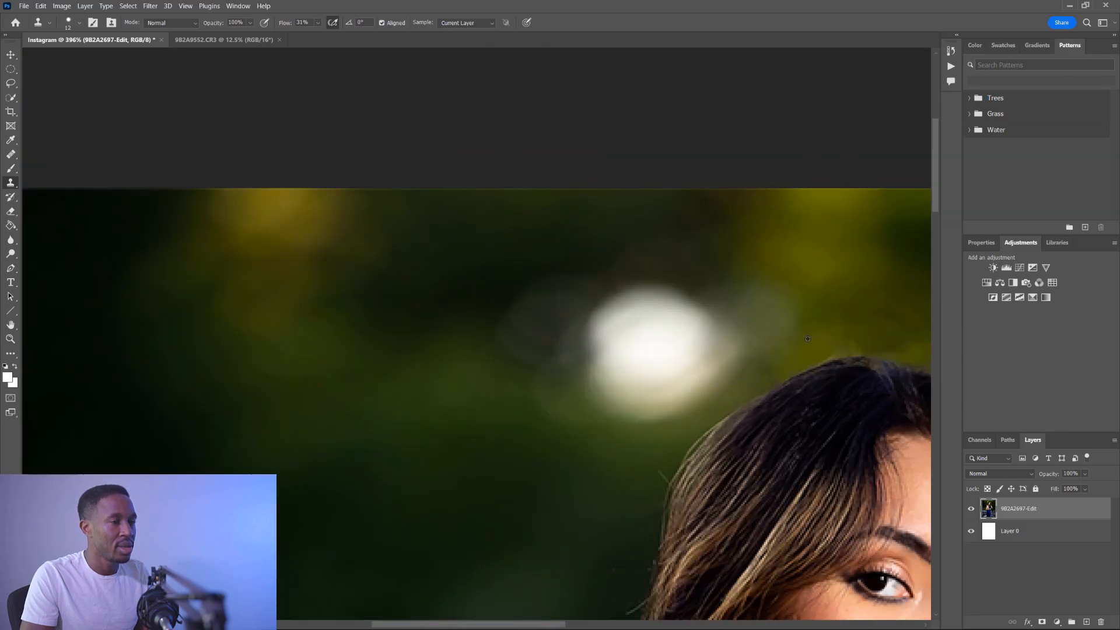
scroll(569, 379, "down", 1)
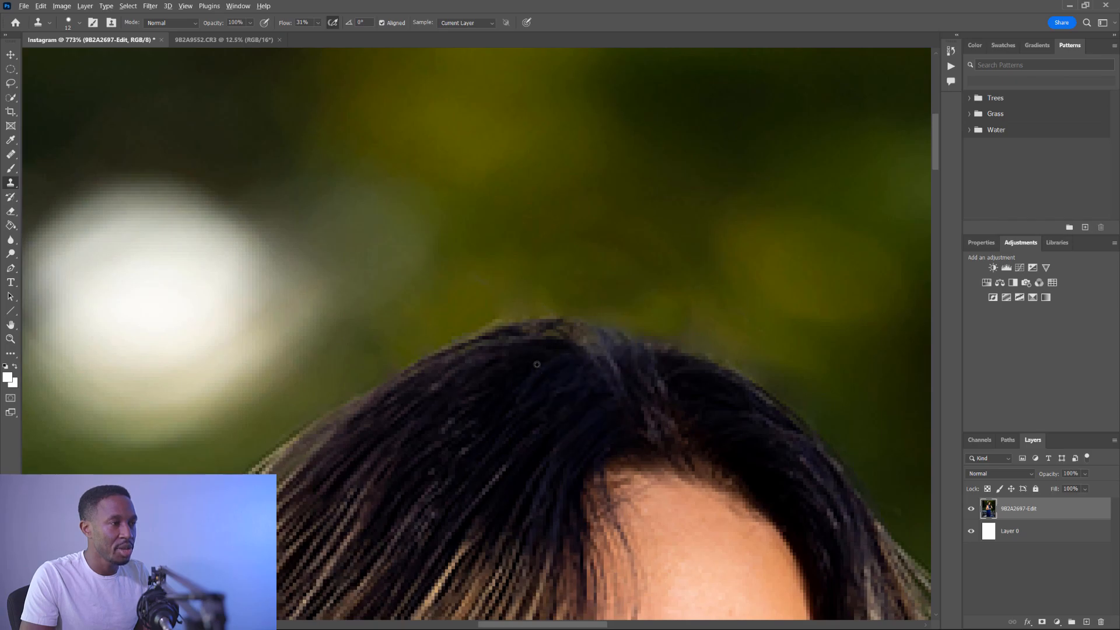
left_click(548, 361, "alt")
left_click_drag(578, 373, 585, 359)
left_click_drag(600, 346, 634, 350)
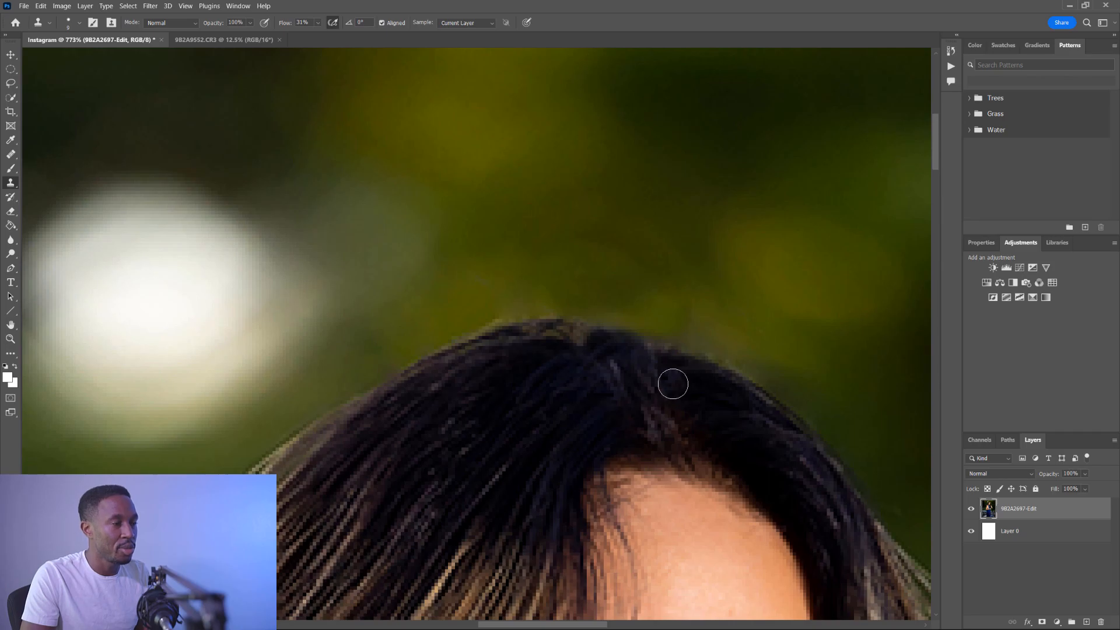
key("ctrl+z")
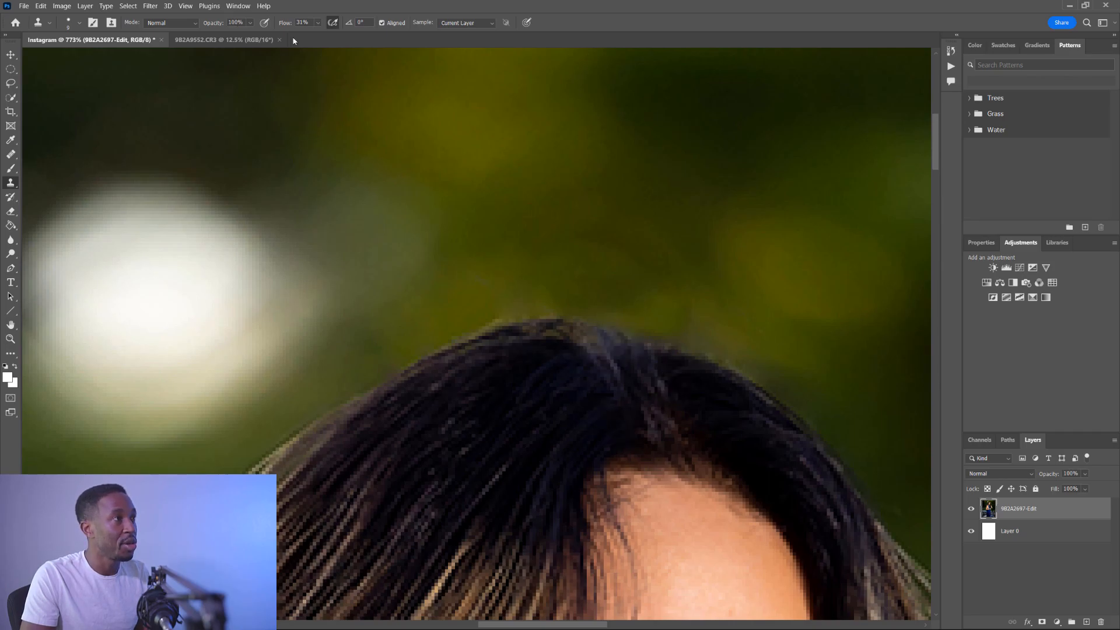
- Set the Clone Stamp flow to 5% and gently clone dark hair over the lighter strands at the crown
left_click(317, 24)
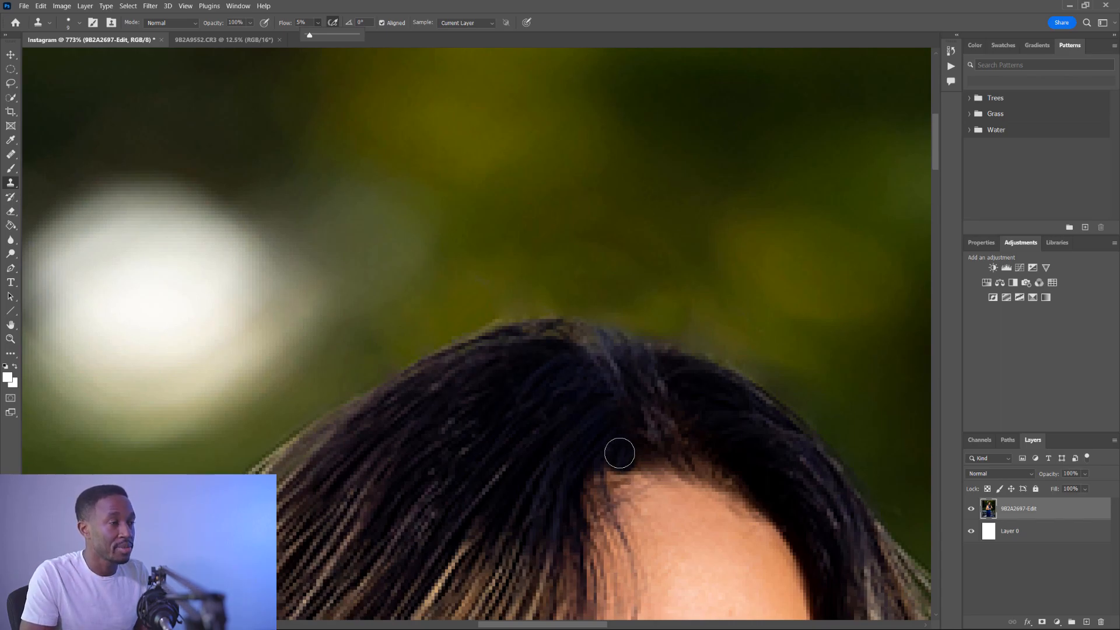
left_click(531, 358, "alt")
mouse_move(599, 354)
left_mouse_down()
mouse_move(610, 348)
mouse_move(593, 335)
mouse_move(543, 335)
mouse_move(561, 339)
left_mouse_up()
left_click(549, 397, "alt")
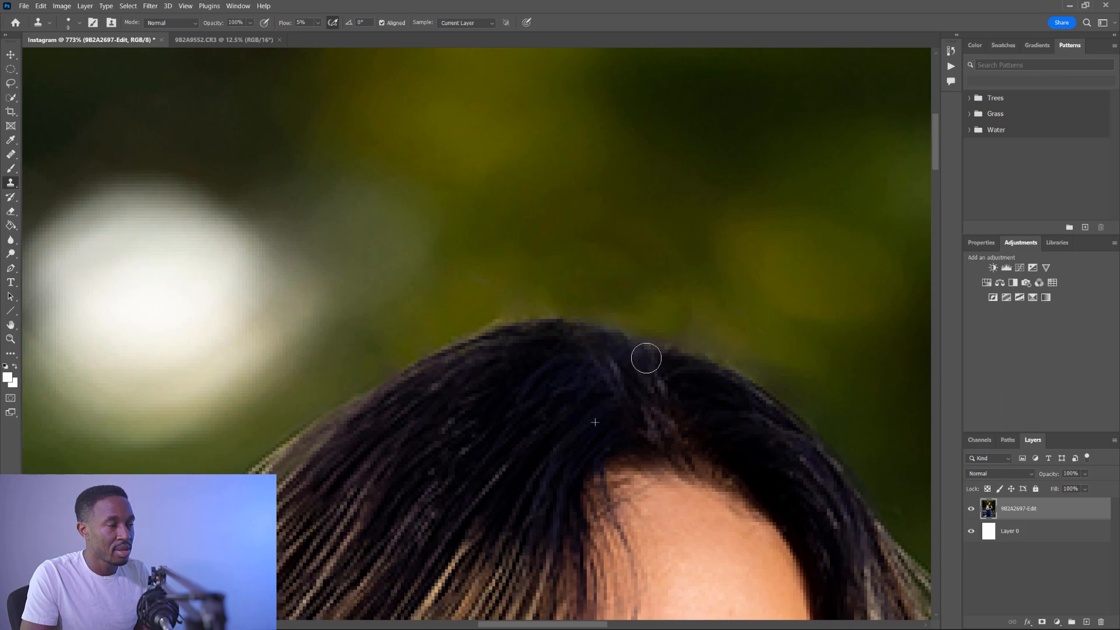
- Examine the retouched crown in the full portrait and the hair around the face and earring up close
scroll(771, 462, "down", 3)
scroll(772, 462, "down", 4)
left_click_drag(840, 525, 674, 412)
scroll(679, 417, "down", 4)
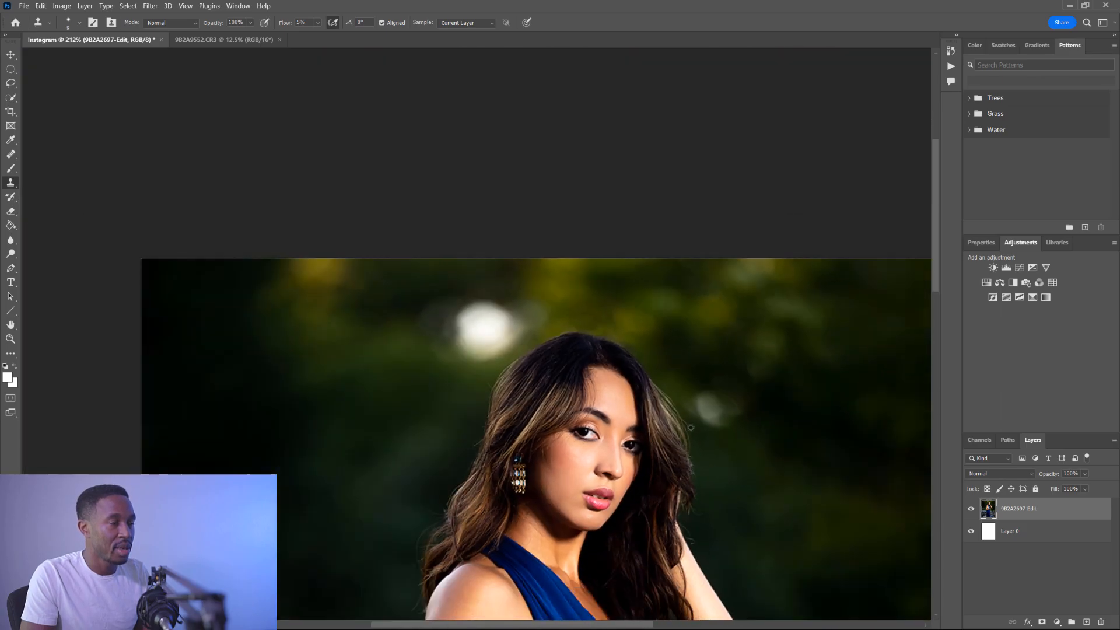
left_click_drag(700, 493, 569, 310)
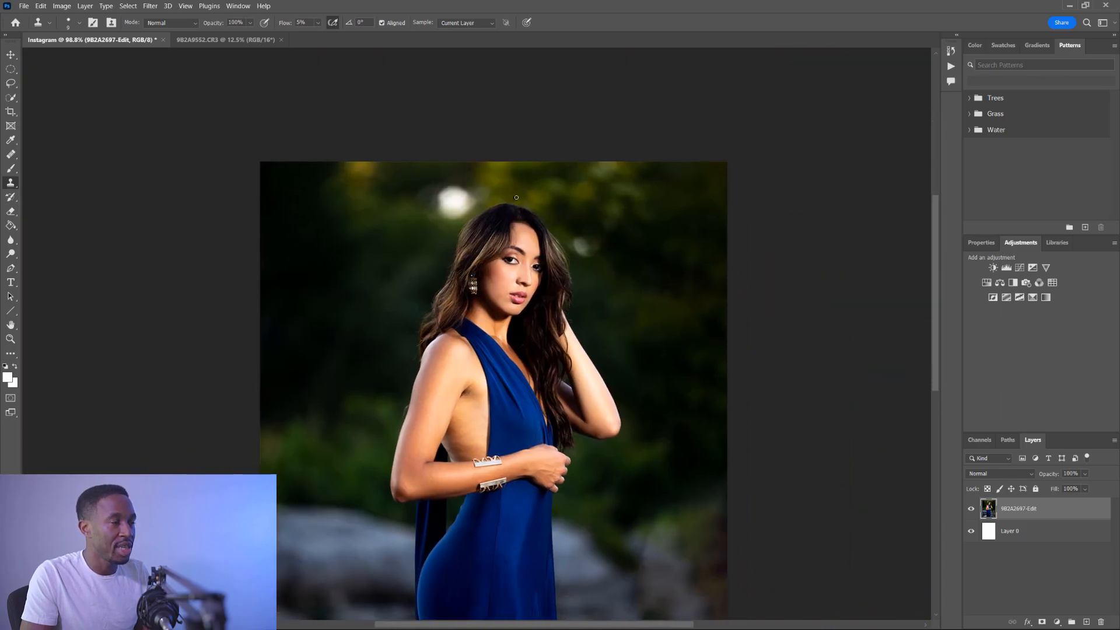
scroll(428, 375, "up", 5)
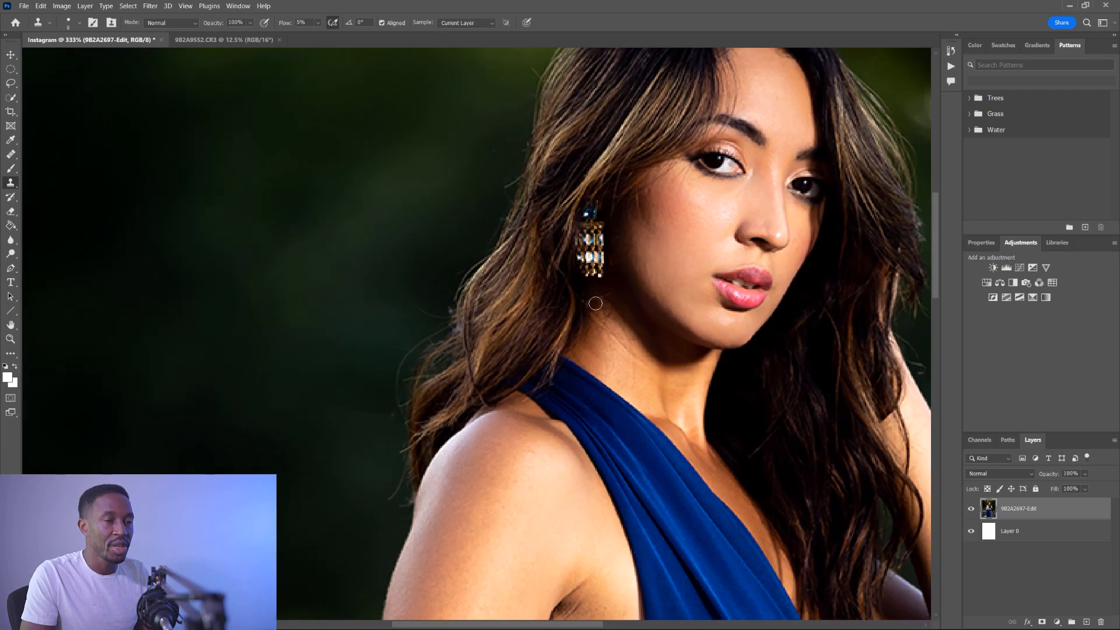
scroll(543, 389, "up", 2)
left_click_drag(543, 389, 540, 392)
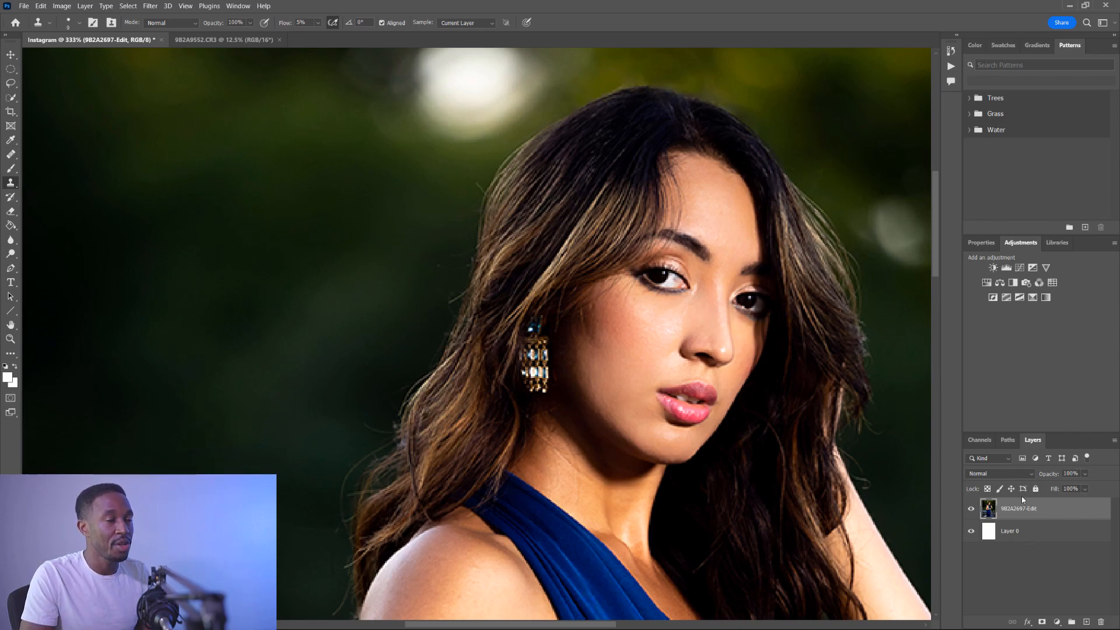
- Add a new empty layer above the photo and set the Clone Stamp to sample Current & Below
left_click(1085, 622)
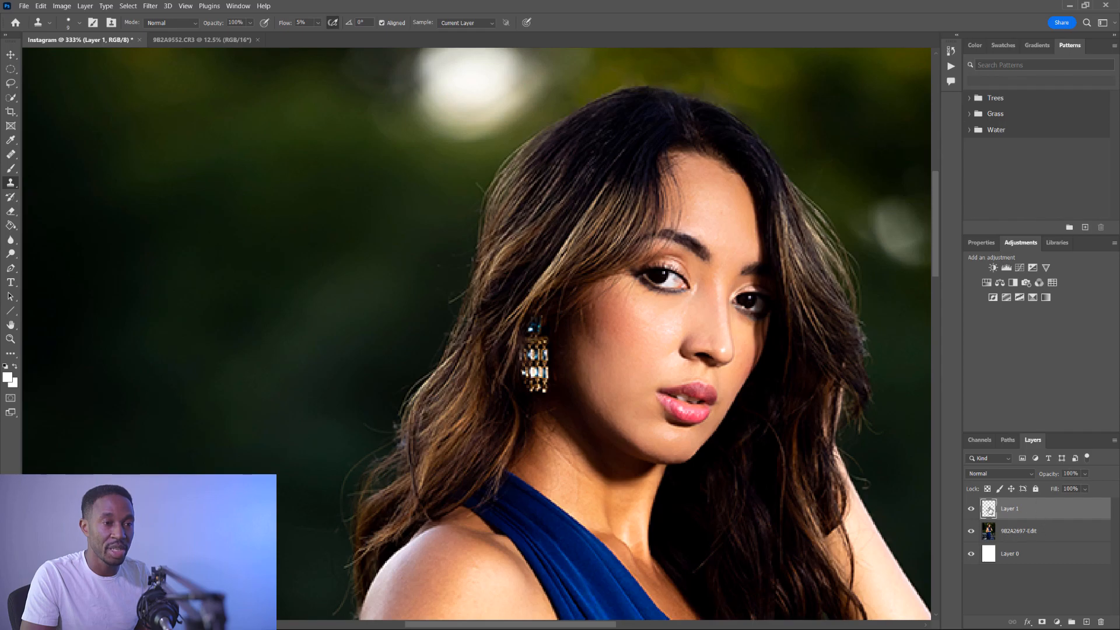
left_click(971, 511)
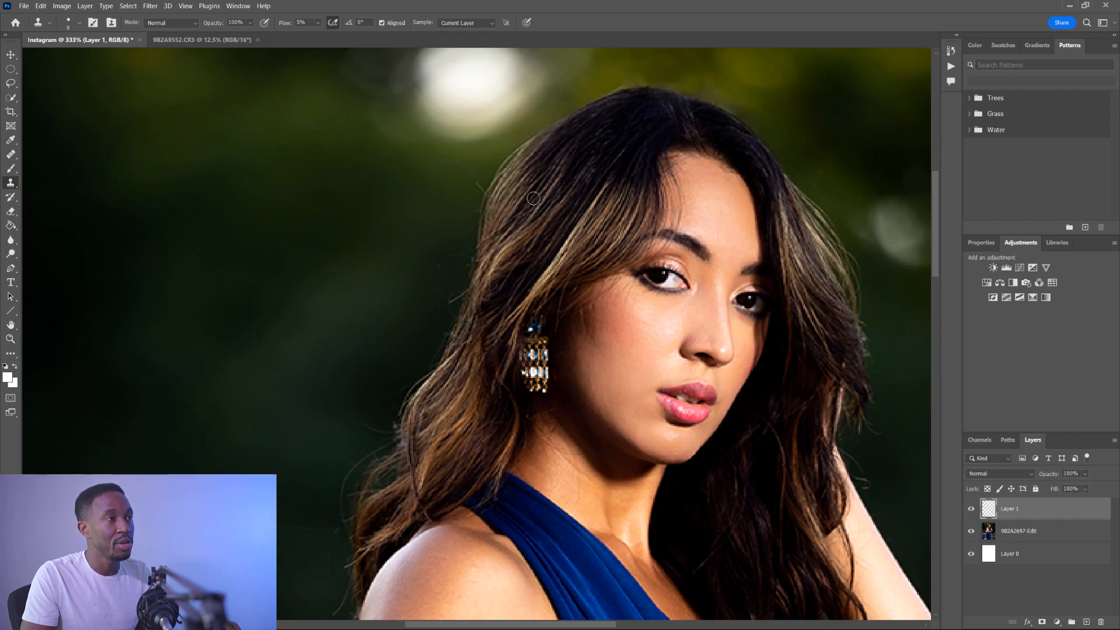
left_click_drag(449, 171, 463, 176)
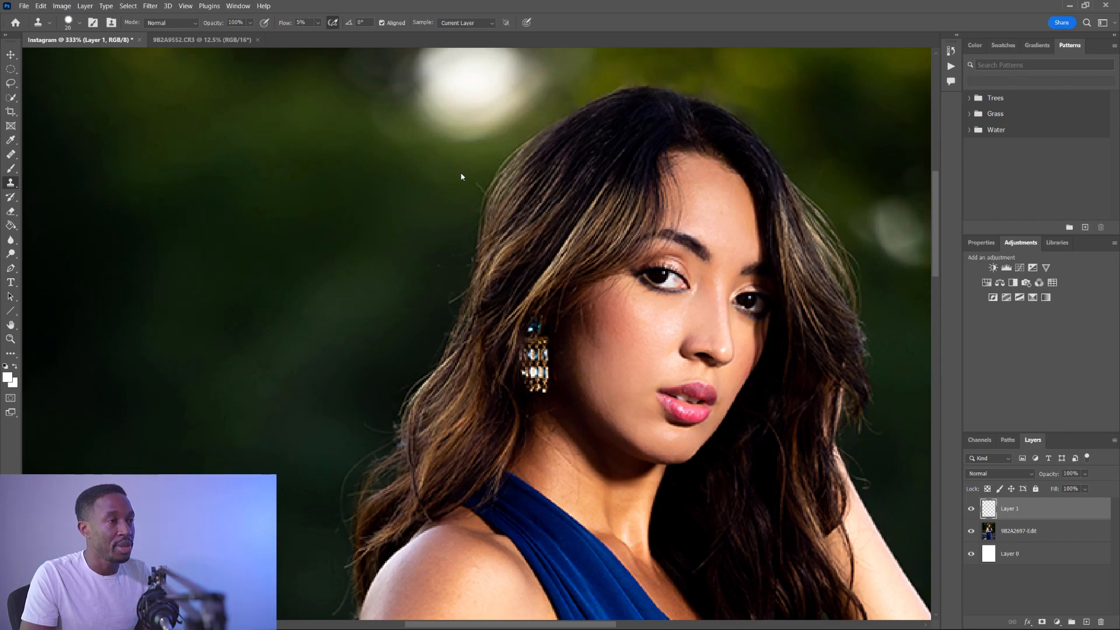
scroll(463, 176, "up", 2)
left_click(458, 25)
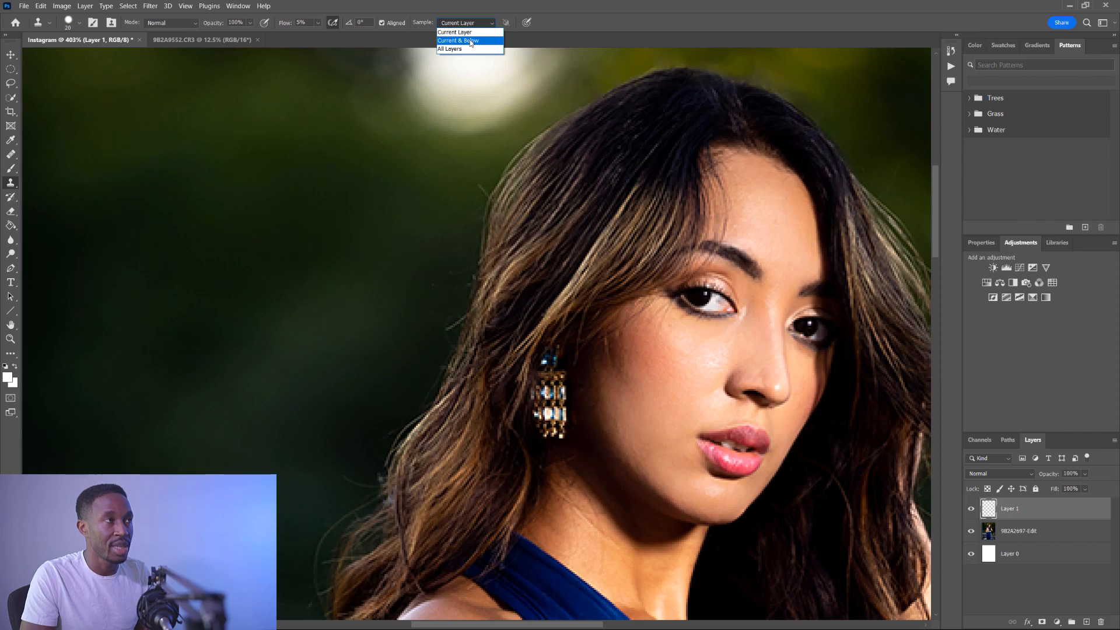
left_click(470, 41)
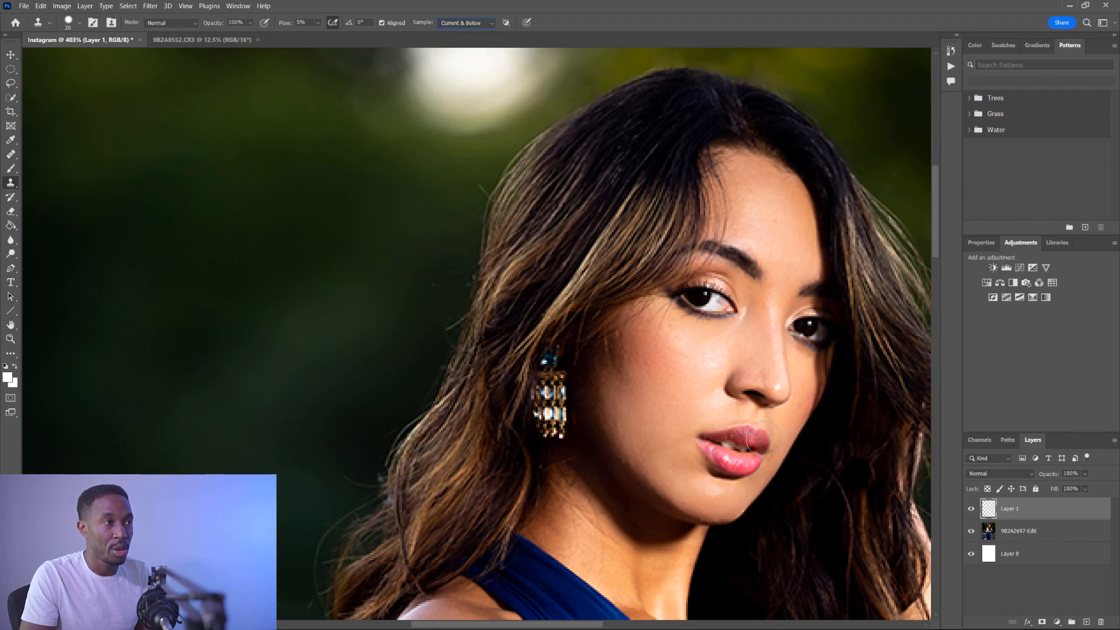
- Clone clean green background over the stray hairs along the outer left edge of the hair on the new layer
left_click_drag(422, 210, 418, 207)
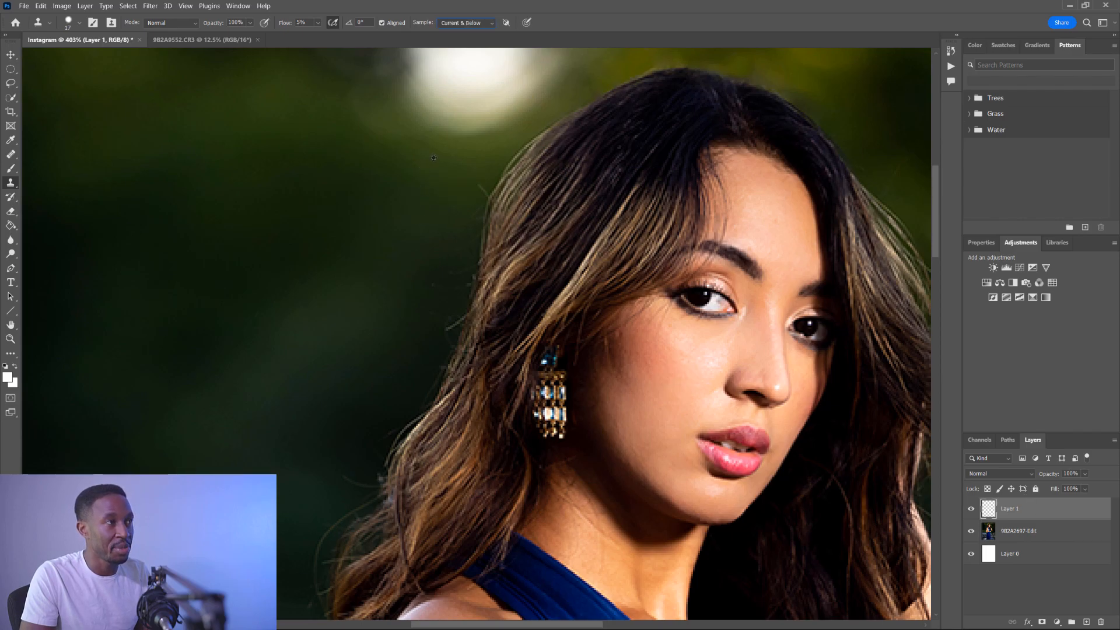
left_click(433, 157, "alt")
left_click(473, 190)
mouse_move(473, 194)
left_mouse_down()
mouse_move(475, 175)
mouse_move(472, 193)
left_mouse_up()
left_click_drag(471, 211, 475, 209)
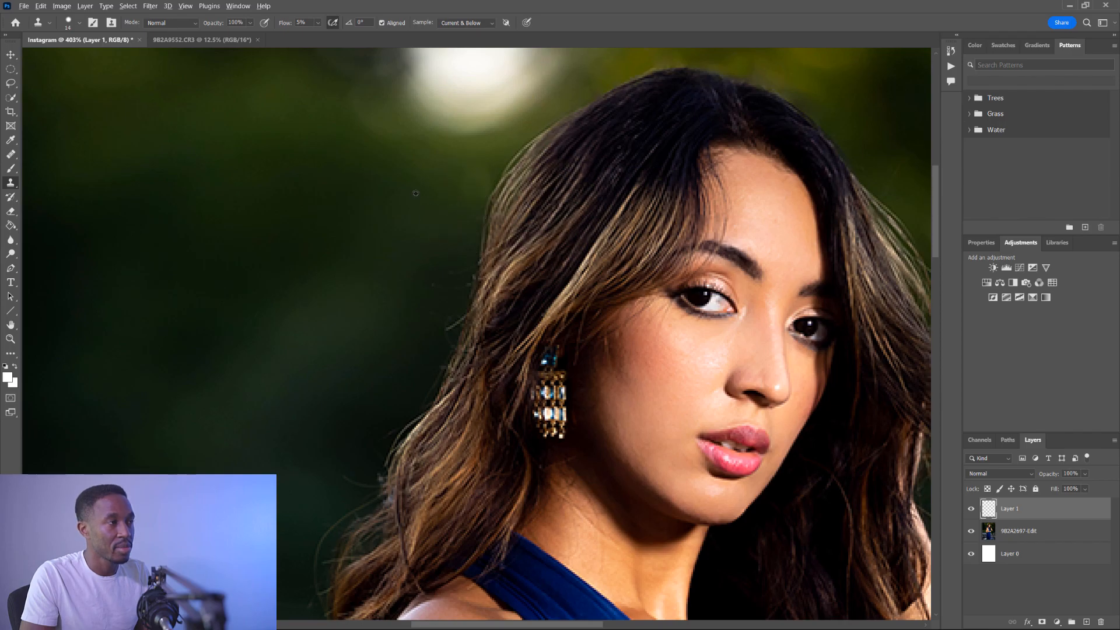
mouse_move(460, 275)
left_mouse_down()
mouse_move(444, 277)
mouse_move(450, 253)
mouse_move(430, 317)
mouse_move(445, 325)
mouse_move(460, 219)
left_mouse_up()
mouse_move(442, 162)
left_mouse_down()
mouse_move(460, 184)
mouse_move(482, 180)
mouse_move(500, 149)
mouse_move(441, 220)
mouse_move(433, 279)
mouse_move(453, 270)
mouse_move(478, 216)
mouse_move(415, 373)
left_mouse_up()
- Compare the portrait with the retouching layer hidden and shown, and examine the outer hair edge up close
scroll(497, 315, "down", 5)
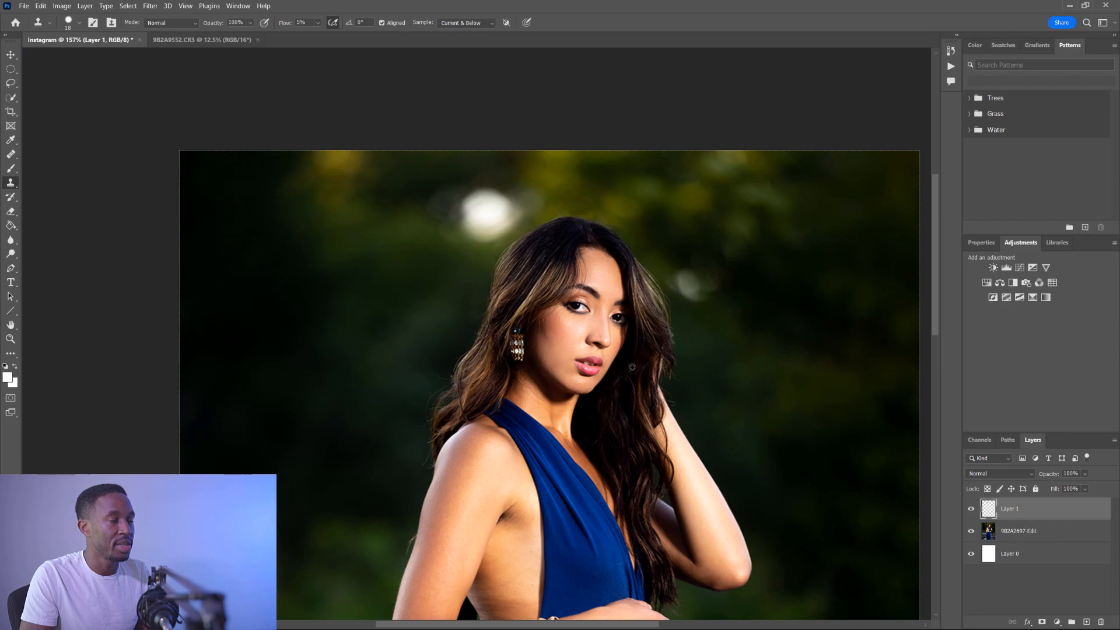
left_click(971, 508)
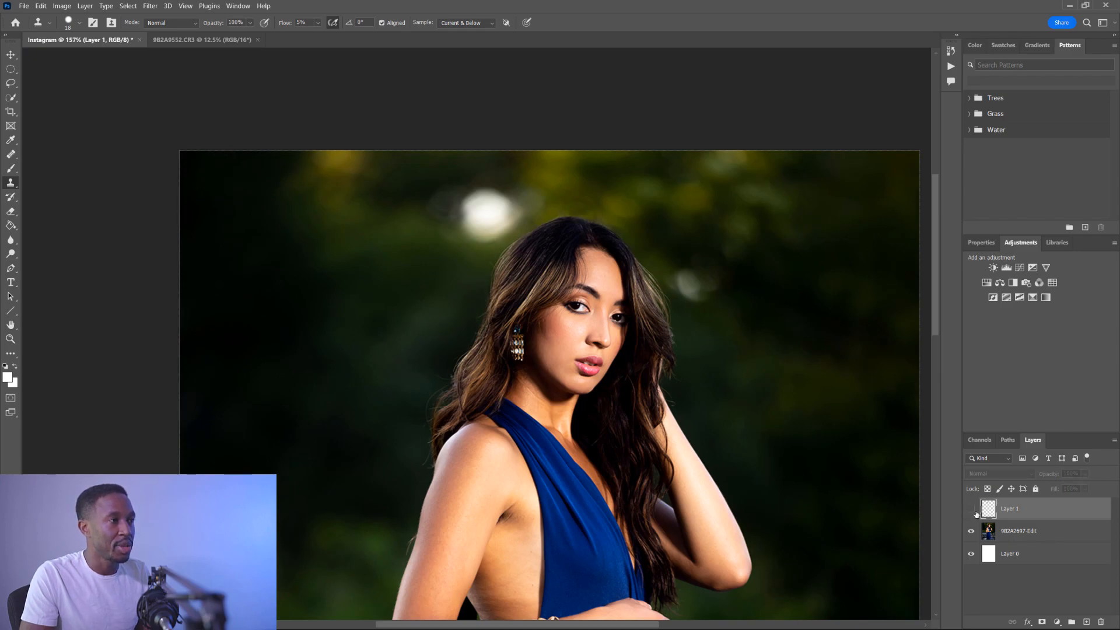
left_click(971, 509)
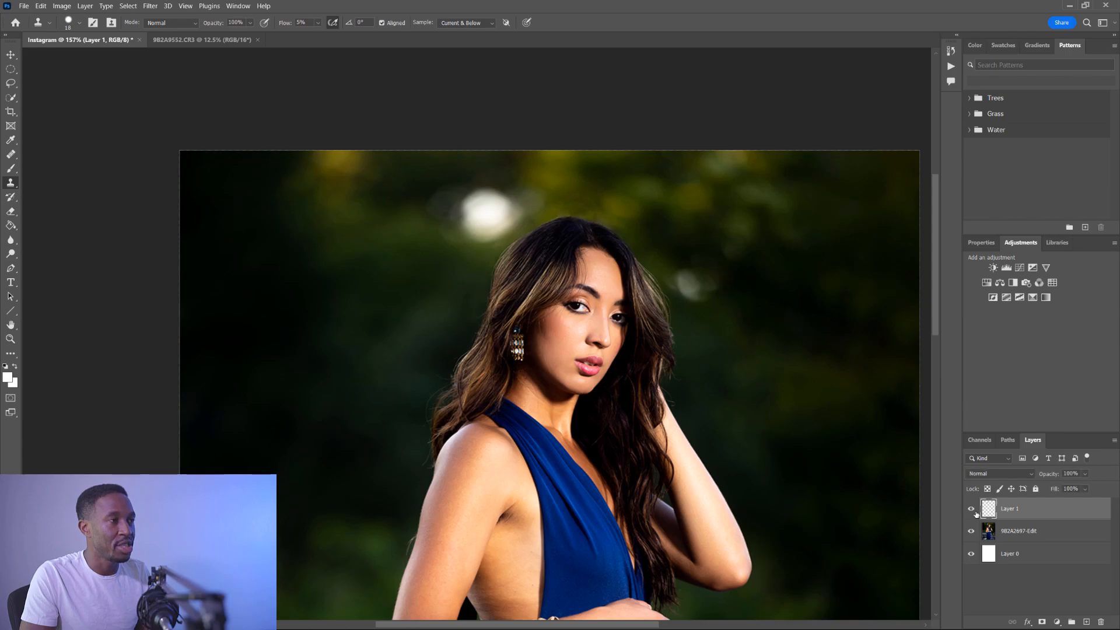
scroll(523, 296, "up", 8)
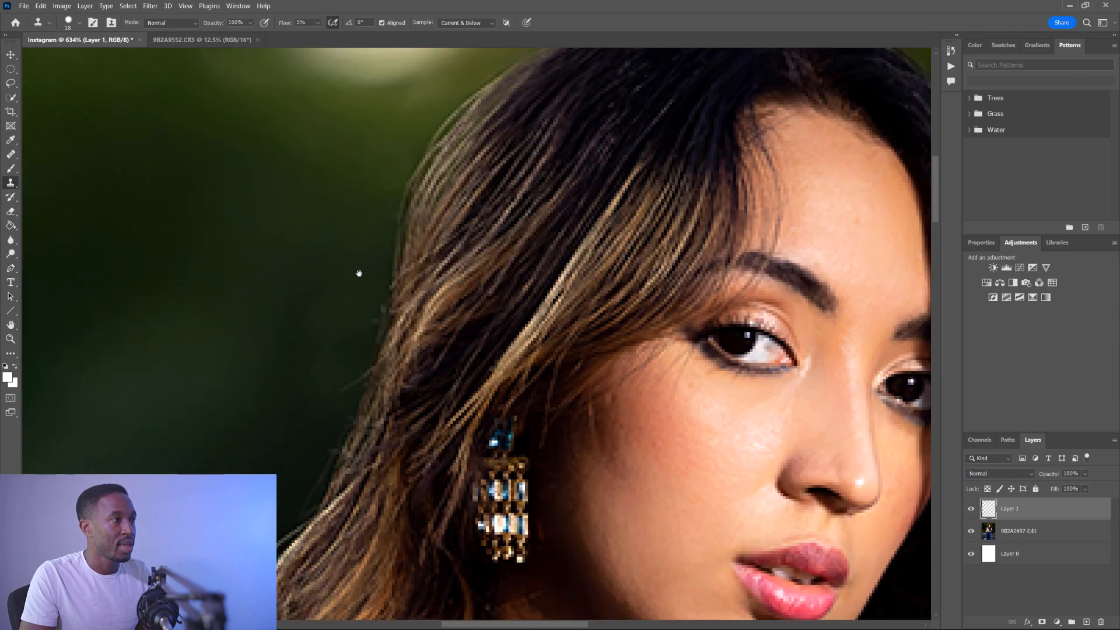
left_click_drag(359, 273, 446, 343)
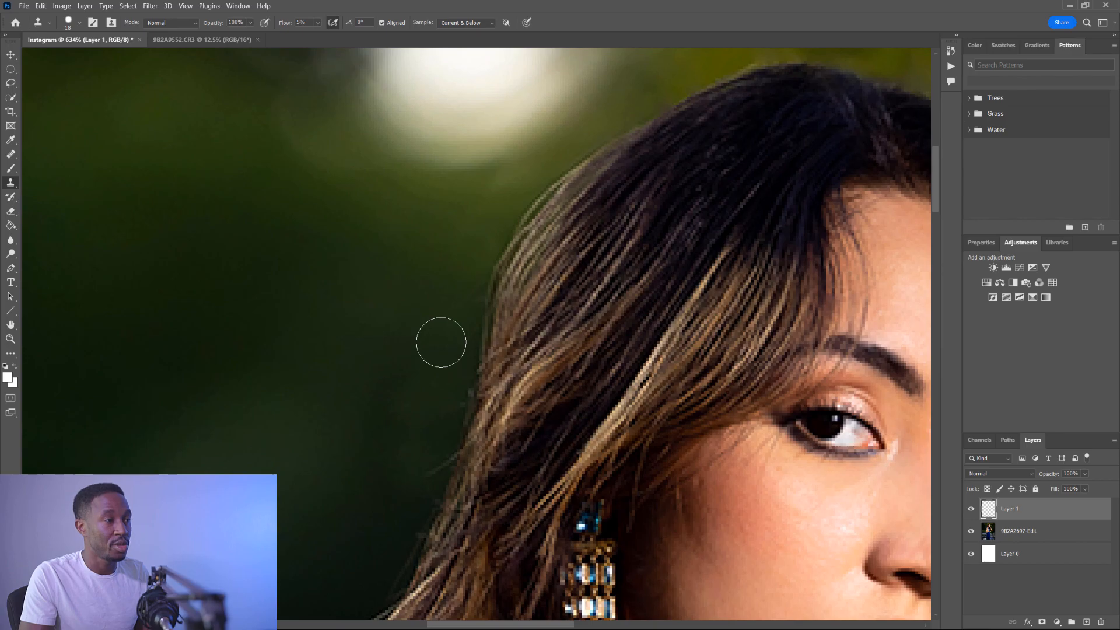
scroll(441, 342, "down", 5)
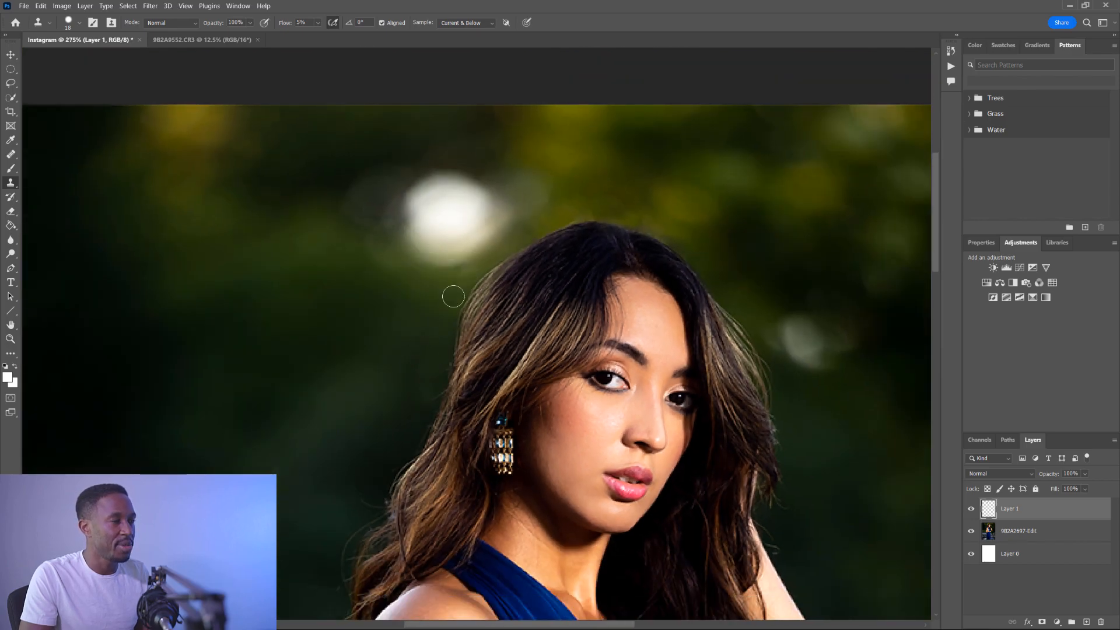
scroll(559, 332, "down", 8)
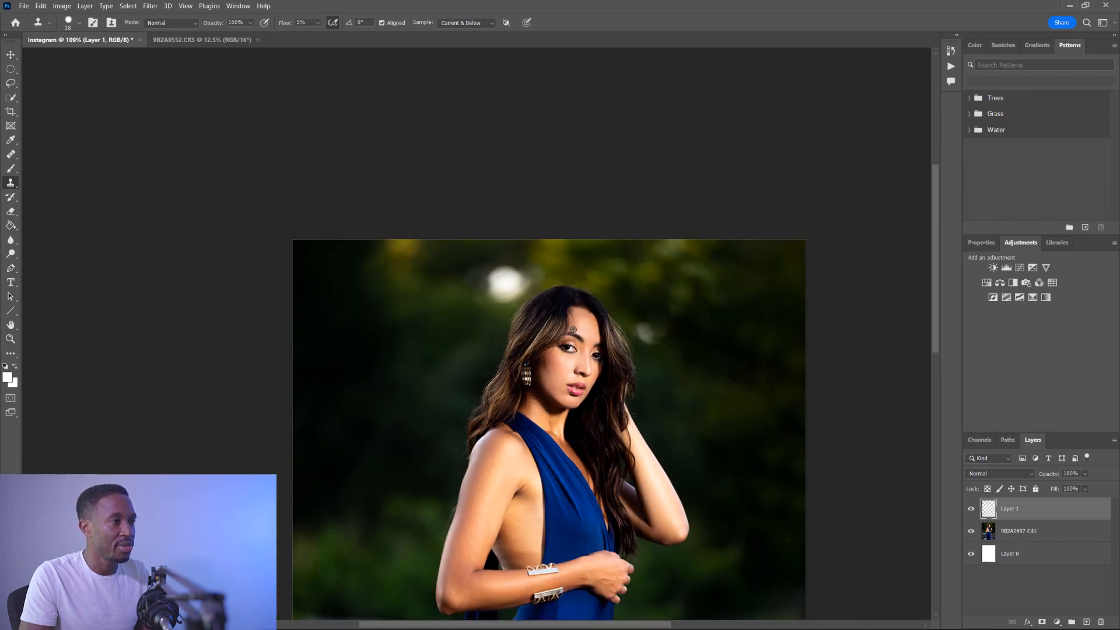
left_click_drag(719, 450, 653, 335)
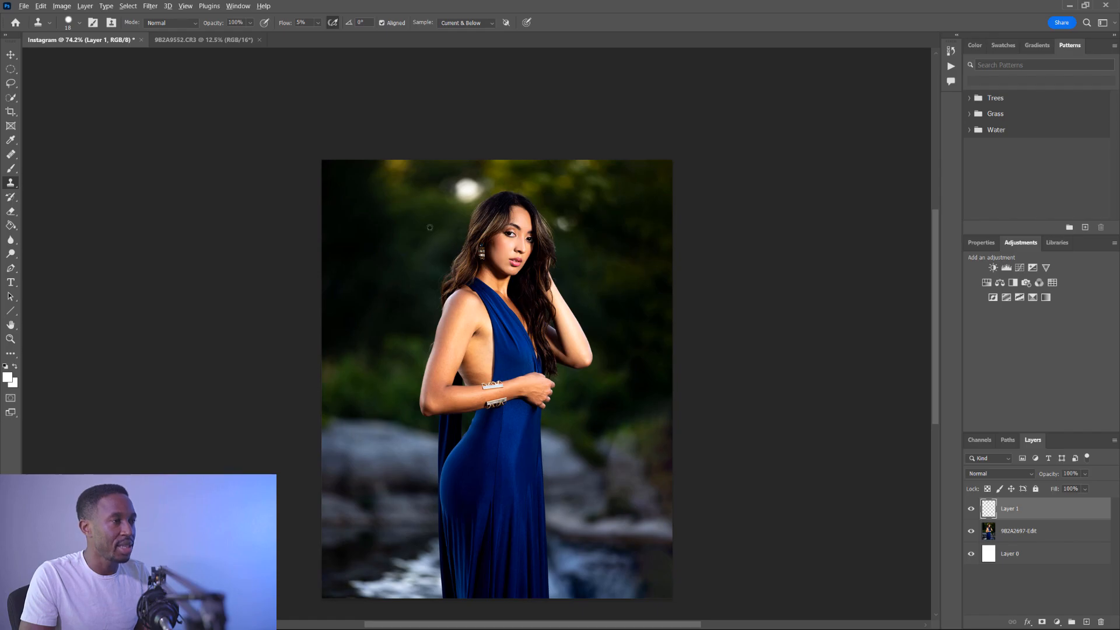
scroll(435, 210, "up", 10)
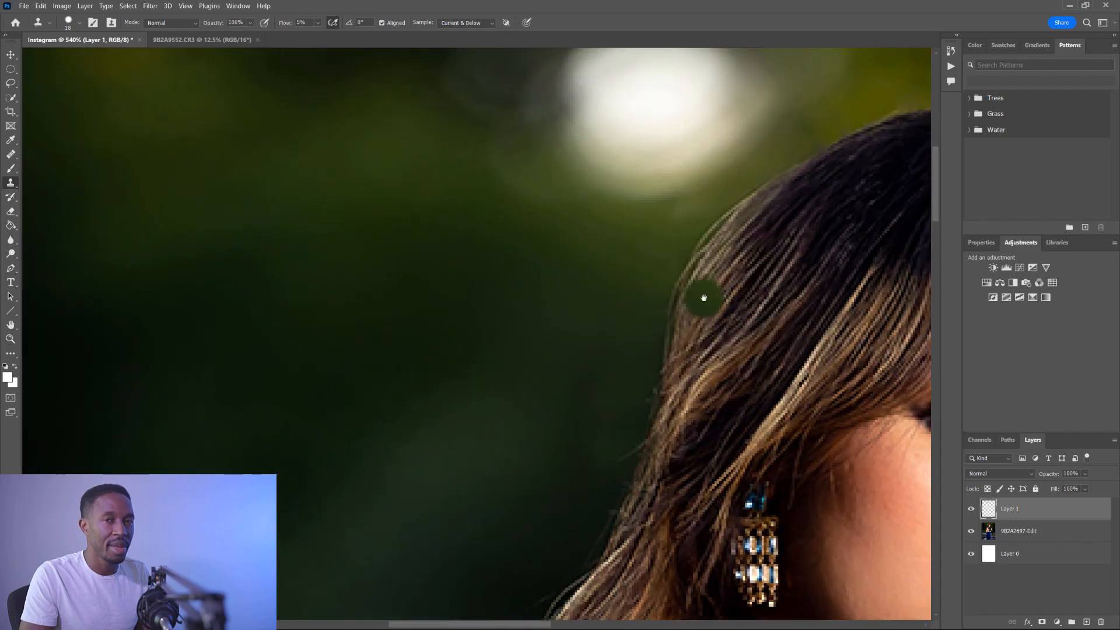
mouse_move(703, 297)
left_mouse_down()
mouse_move(654, 297)
mouse_move(626, 277)
left_mouse_up()
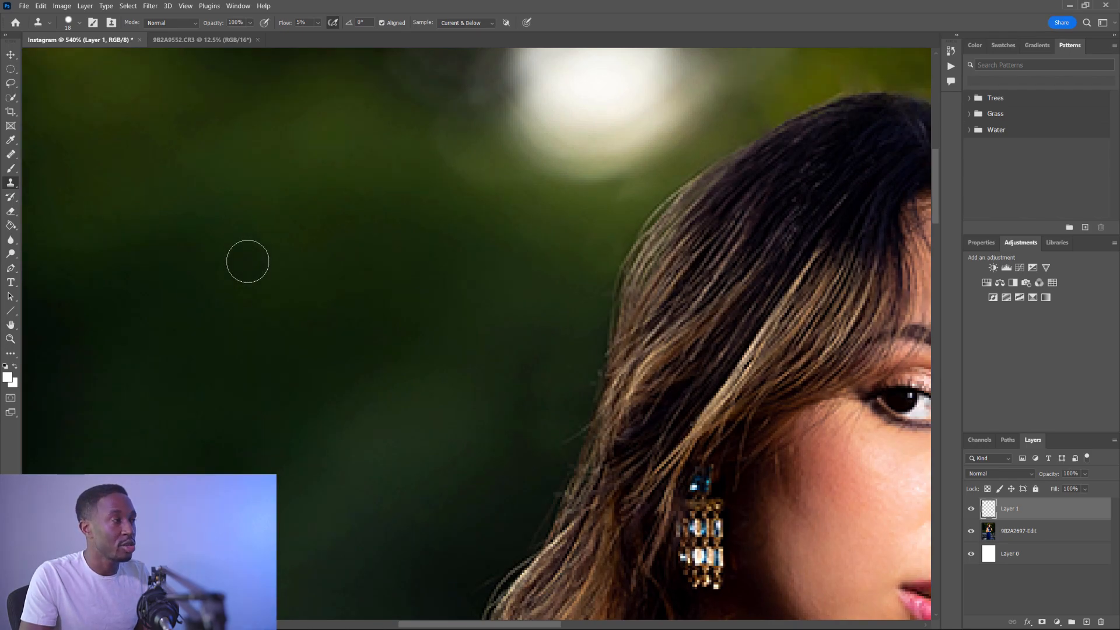
- Blend the dark green background beside the outer left edge of the hair with the Mixer Brush
left_click(12, 169)
left_click(67, 200)
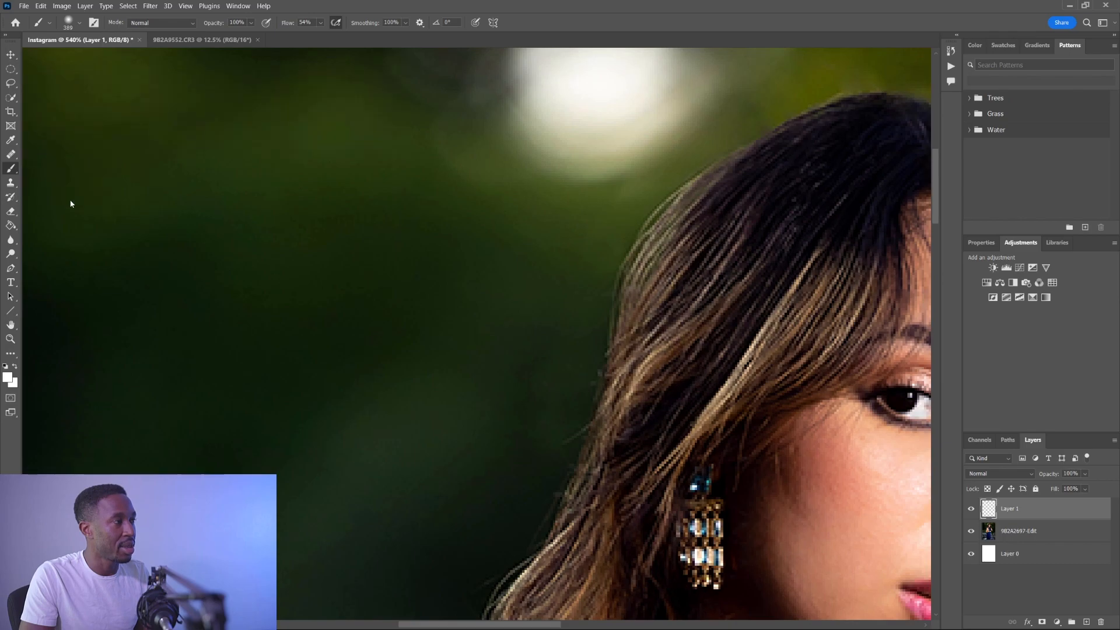
left_click_drag(619, 362, 316, 332)
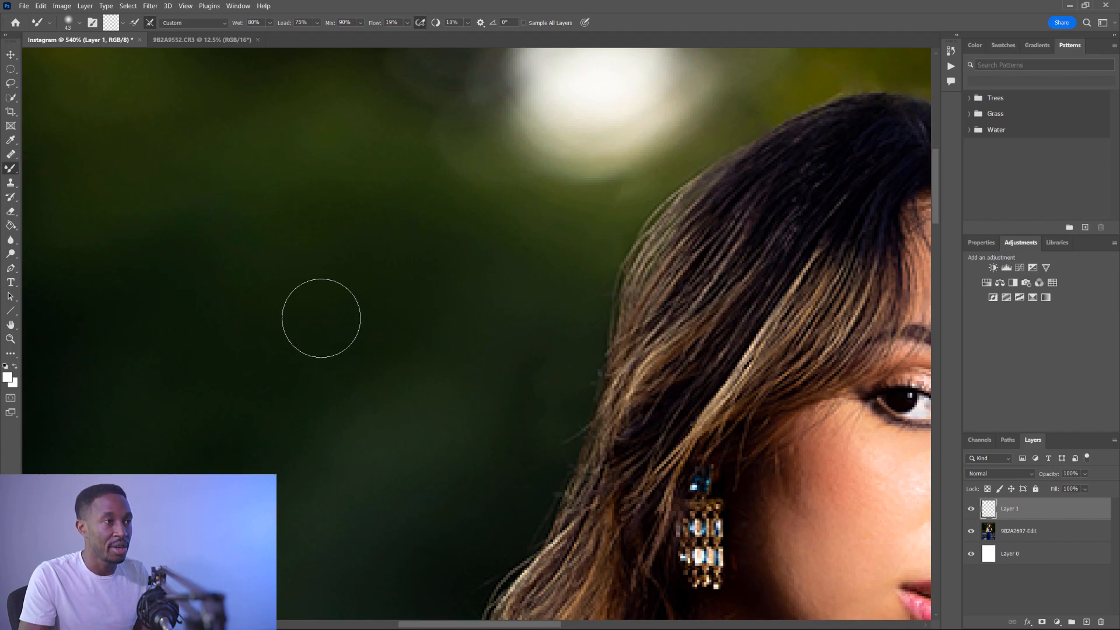
mouse_move(546, 343)
left_mouse_down()
mouse_move(529, 338)
mouse_move(530, 359)
left_mouse_up()
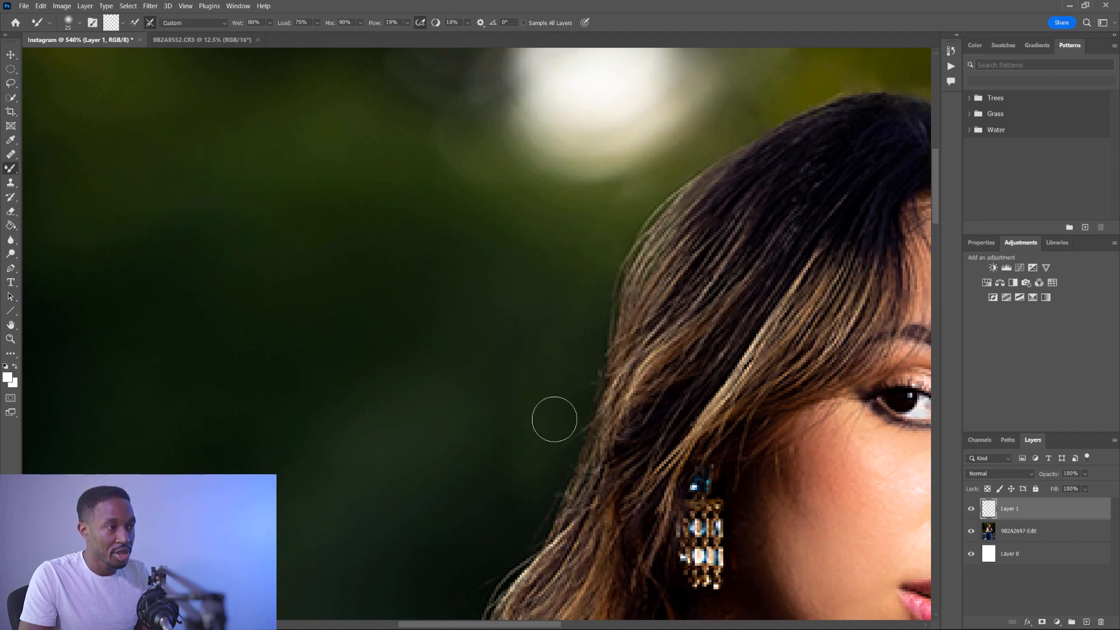
left_click_drag(483, 517, 475, 541)
left_click_drag(559, 368, 583, 306)
mouse_move(589, 211)
left_mouse_down()
mouse_move(573, 324)
mouse_move(482, 576)
left_mouse_up()
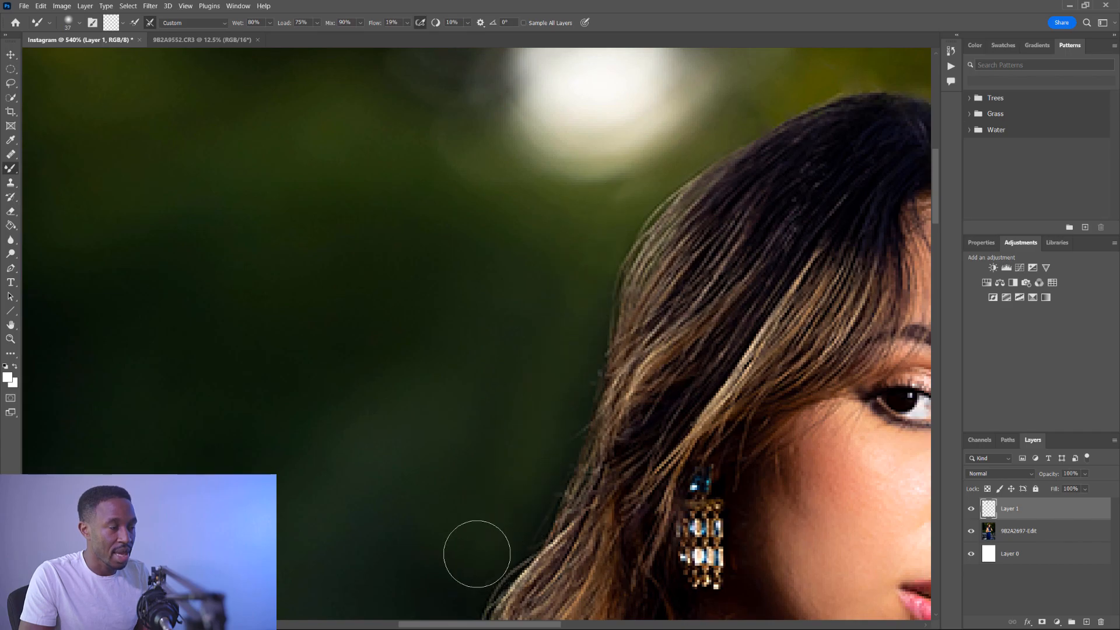
scroll(537, 407, "down", 5)
left_click_drag(474, 469, 495, 473)
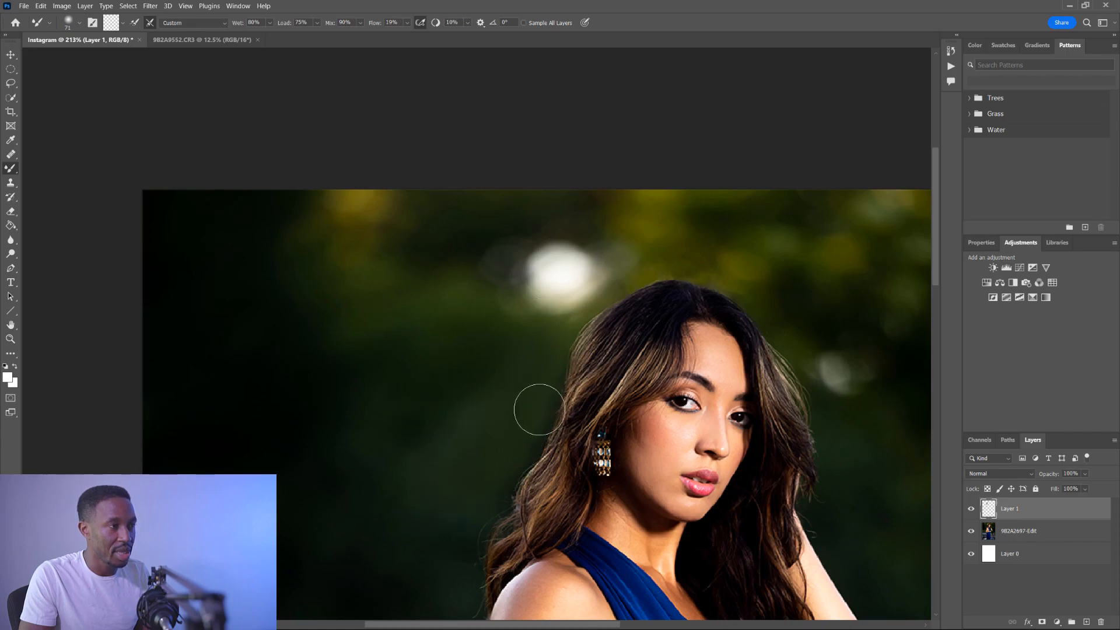
- Compare the full portrait before and after by isolating the bottom layer and switching the retouching layer's visibility
scroll(671, 525, "down", 5)
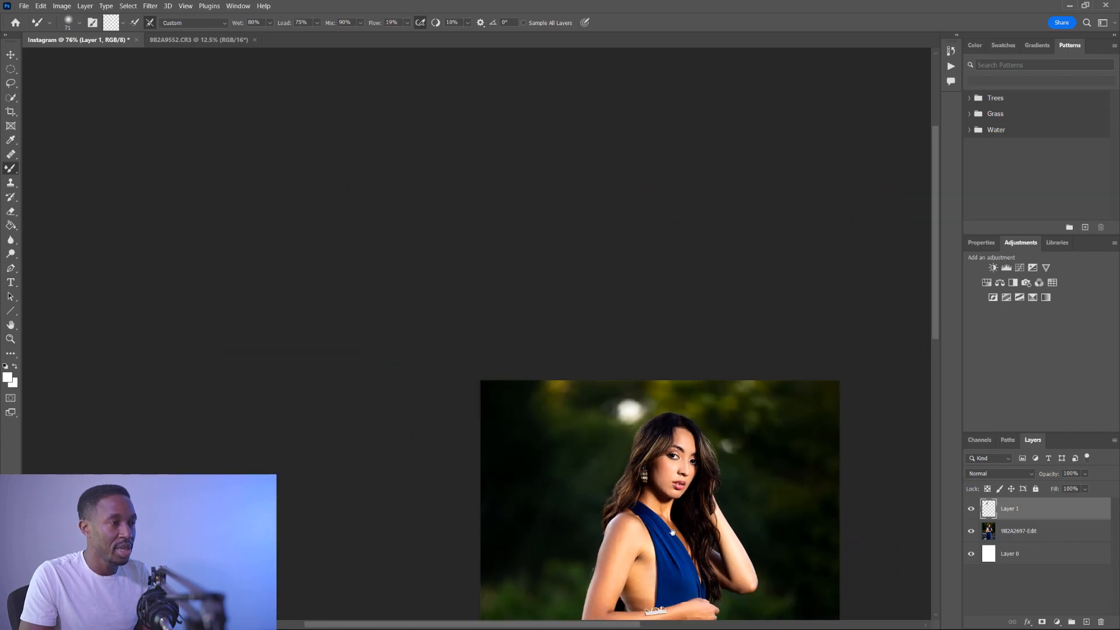
left_click_drag(672, 532, 614, 433)
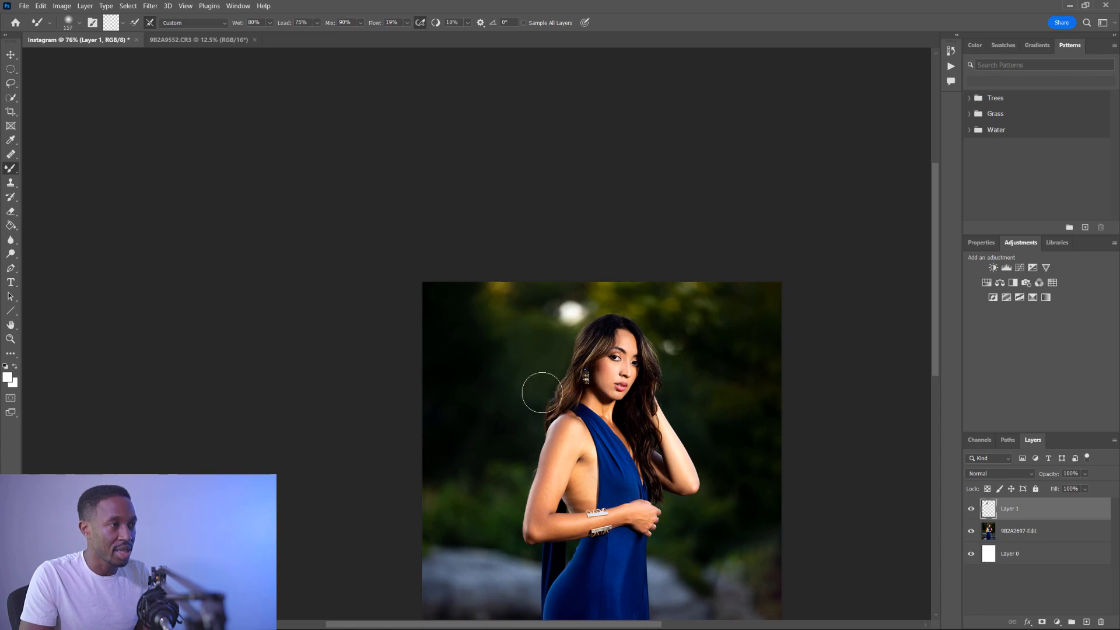
left_click(971, 554, "alt")
left_click(971, 553, "alt")
left_click(970, 508)
left_click(970, 509)
left_click(970, 509)
left_click(969, 508)
left_click(970, 509)
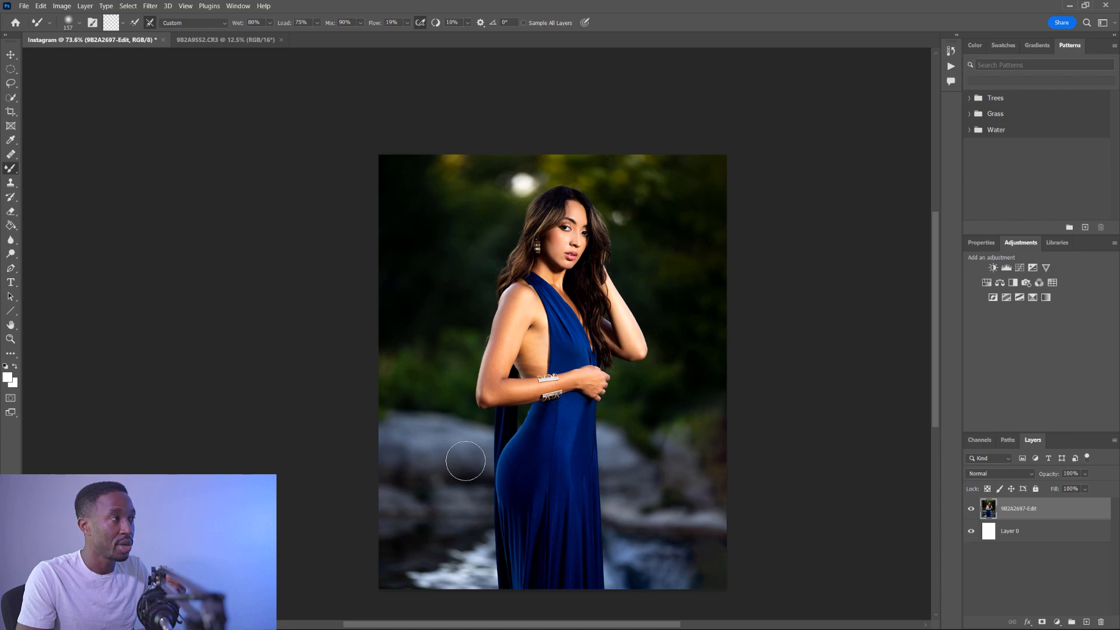
- Activate the Gradient tool and add a new empty layer above the photo
left_click(10, 226)
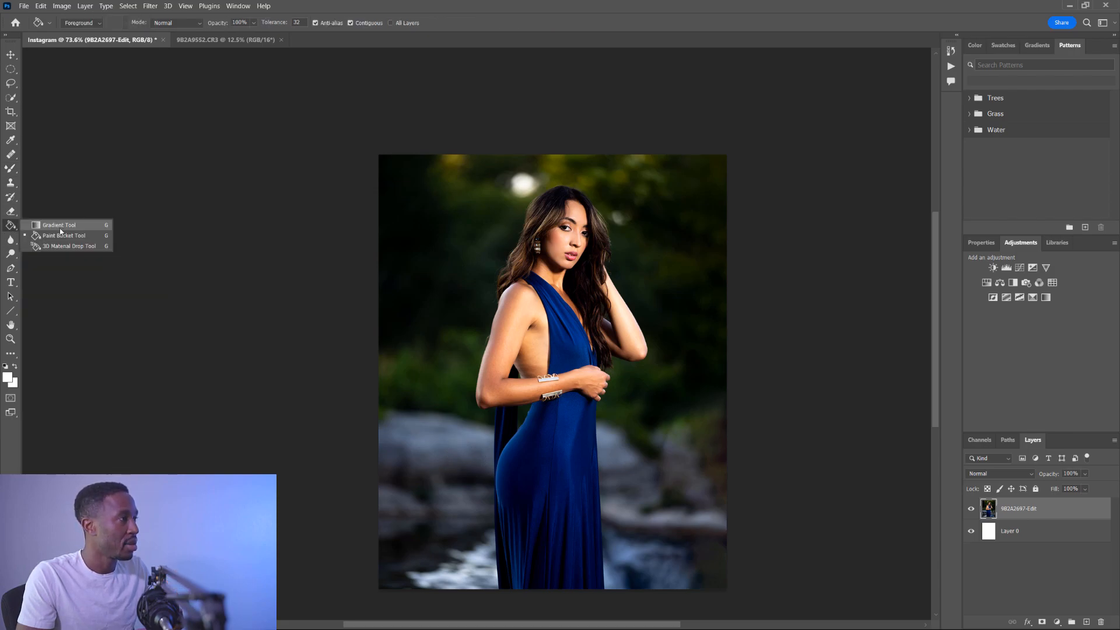
left_click(58, 226)
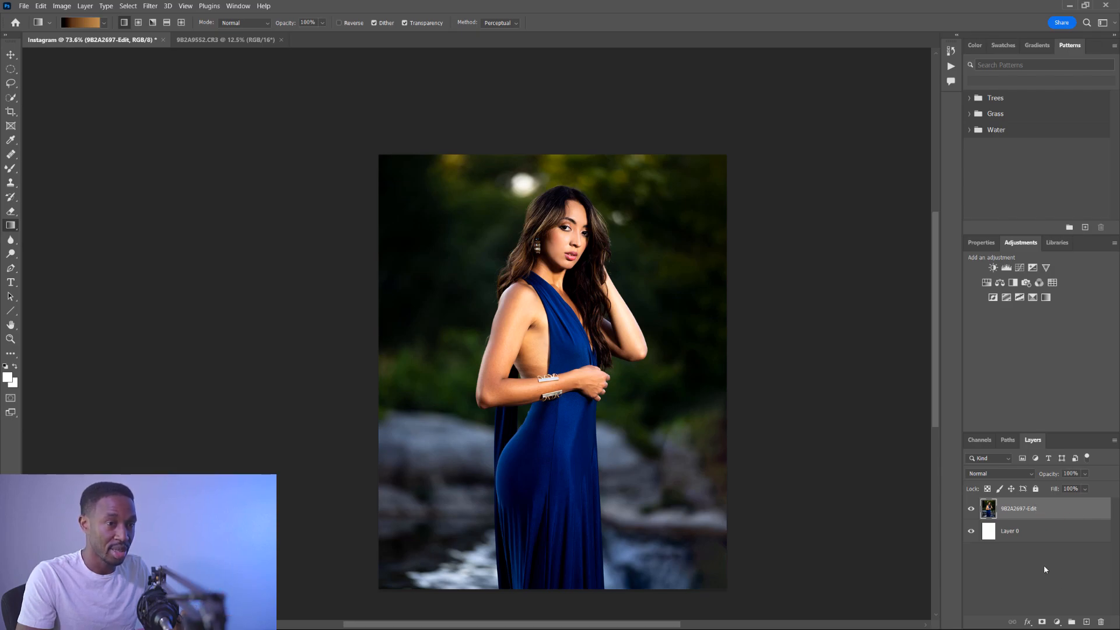
left_click(1087, 621)
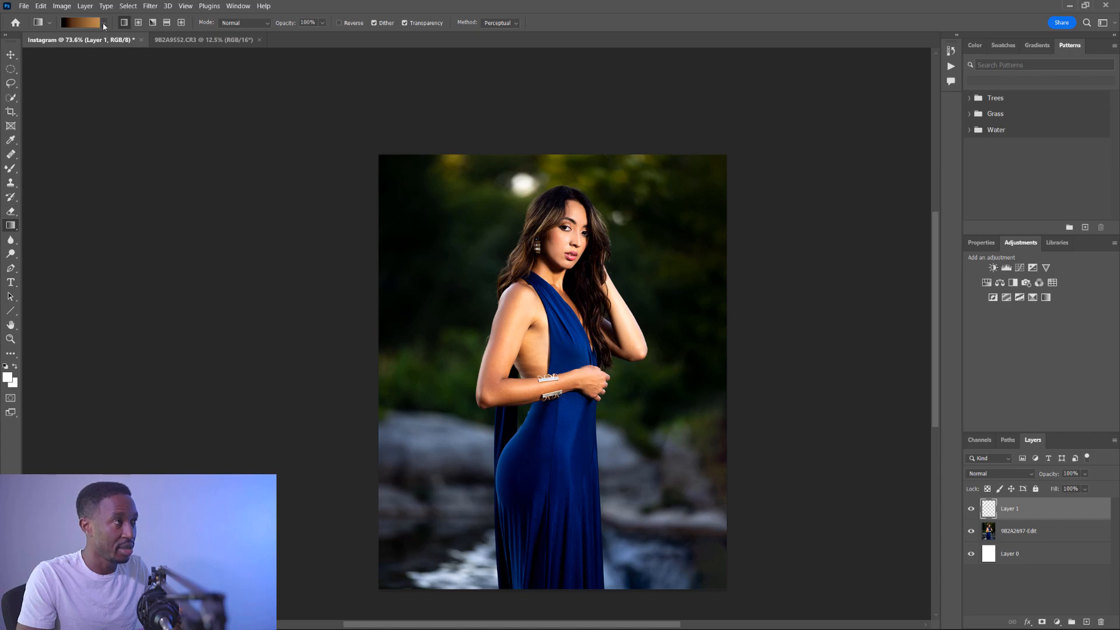
- Try a horizontal and then a diagonal black-to-brown gradient across the new layer
left_click_drag(627, 369, 221, 376)
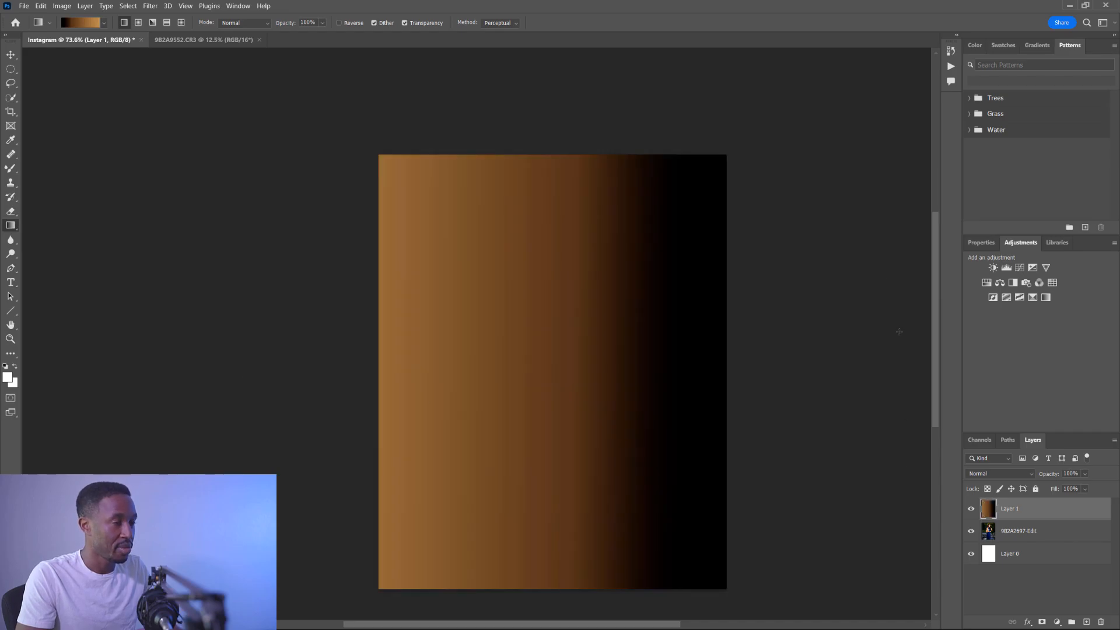
key("ctrl+z")
left_click_drag(698, 194, 360, 576)
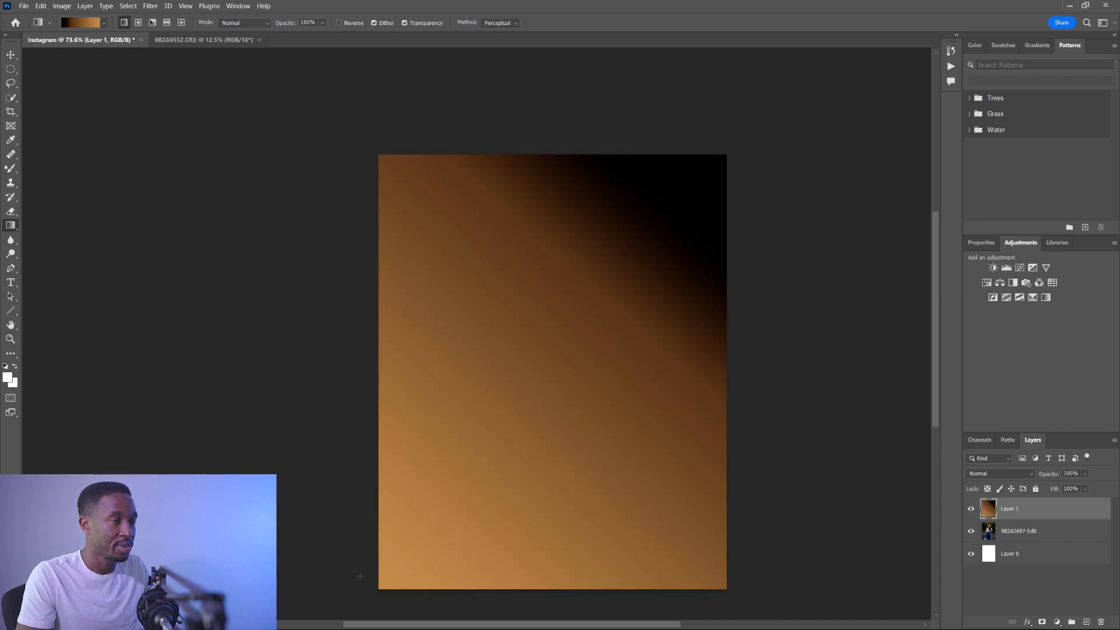
key("ctrl+z")
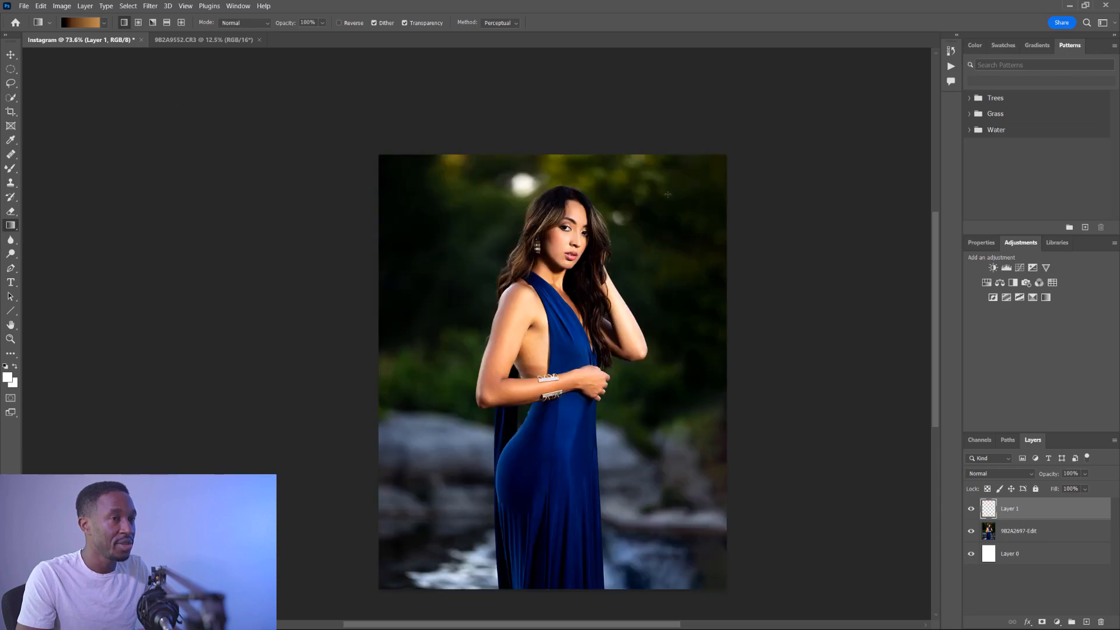
- Browse the Legacy Gradients presets down to Photographic Toning and accept the Sepia Antique gradient
left_click(93, 25)
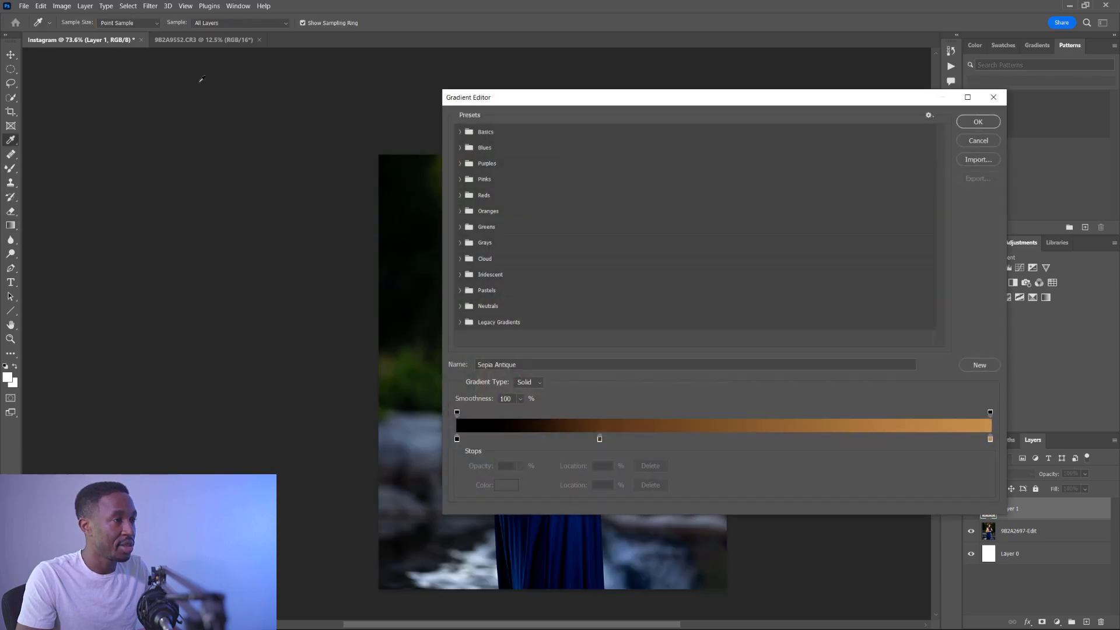
scroll(671, 310, "down", 3)
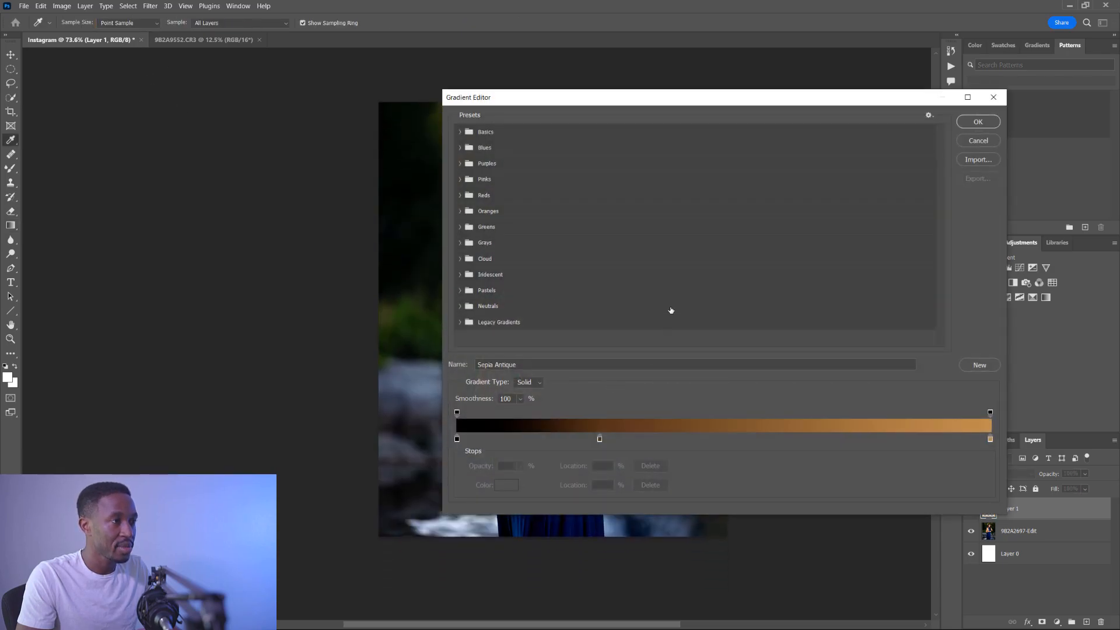
left_click(460, 322)
scroll(527, 296, "down", 5)
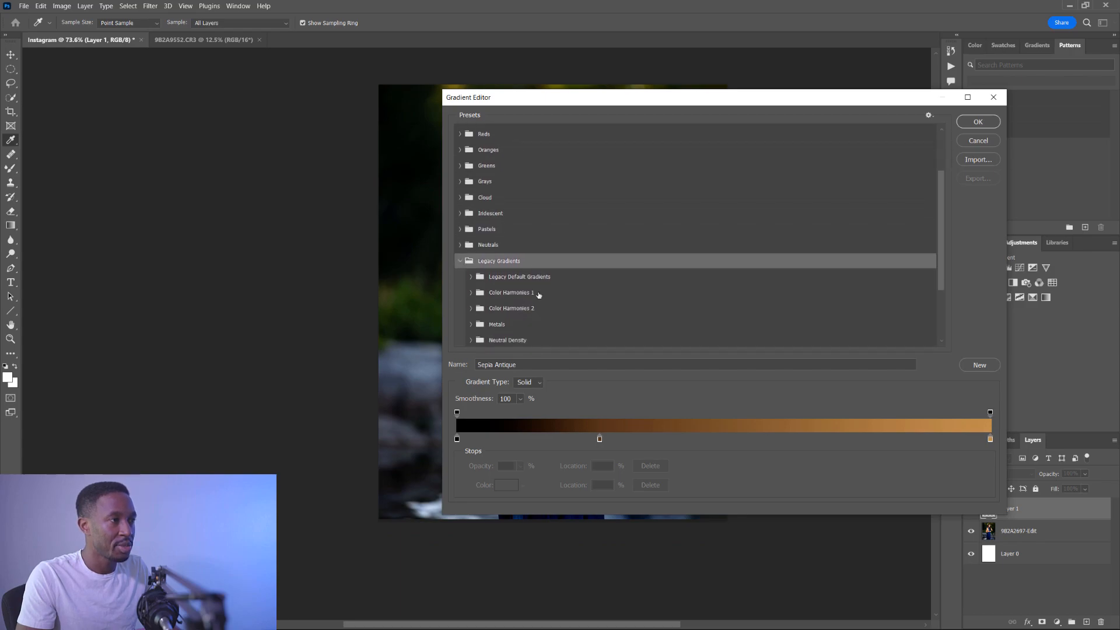
left_click(471, 290)
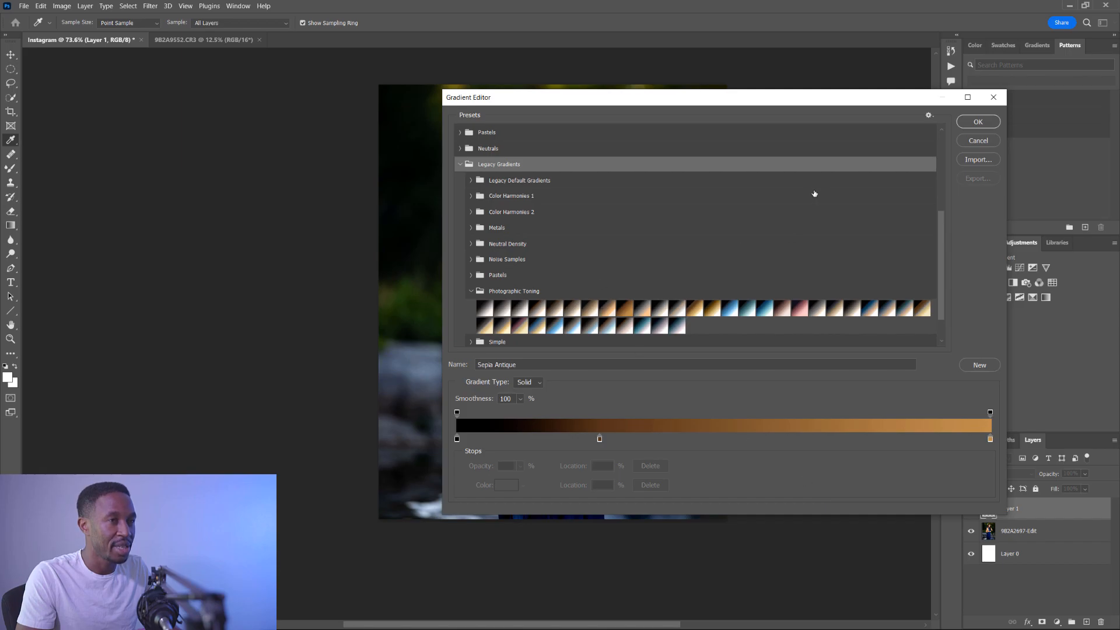
left_click(978, 121)
- Fill the new layer with a horizontal Sepia Antique gradient running from black on the right to brown on the left
left_click_drag(598, 318, 563, 366)
left_click_drag(669, 344, 234, 342)
key("ctrl+z")
left_click_drag(419, 324, 299, 313)
key("ctrl+z")
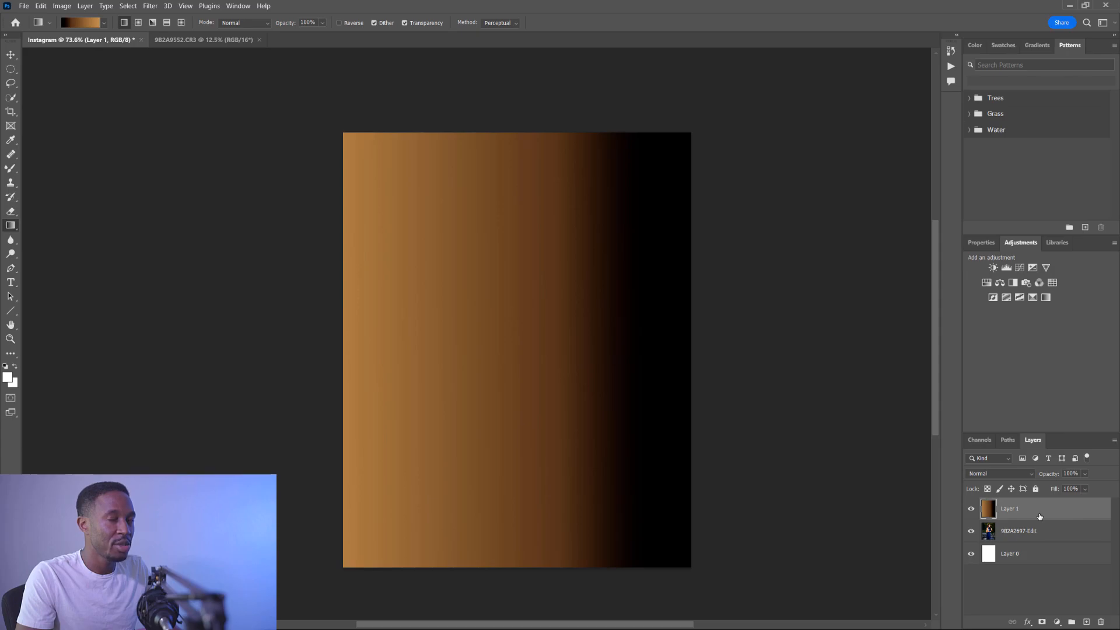
- Set the gradient layer's blend mode to Soft Light and its opacity to 71%
left_click(1027, 477)
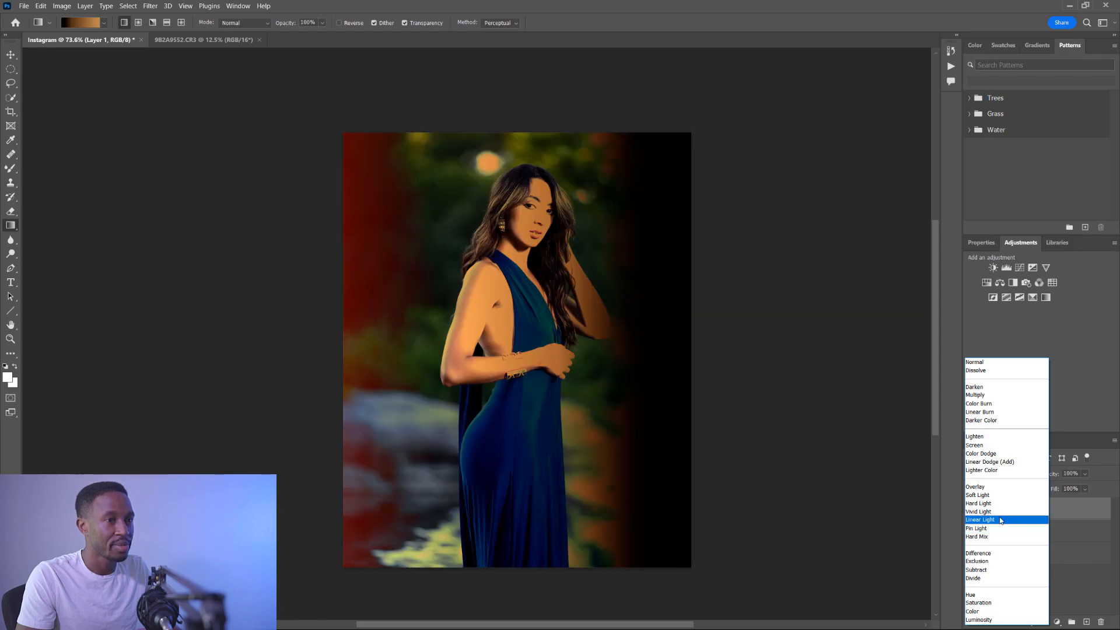
left_click(996, 499)
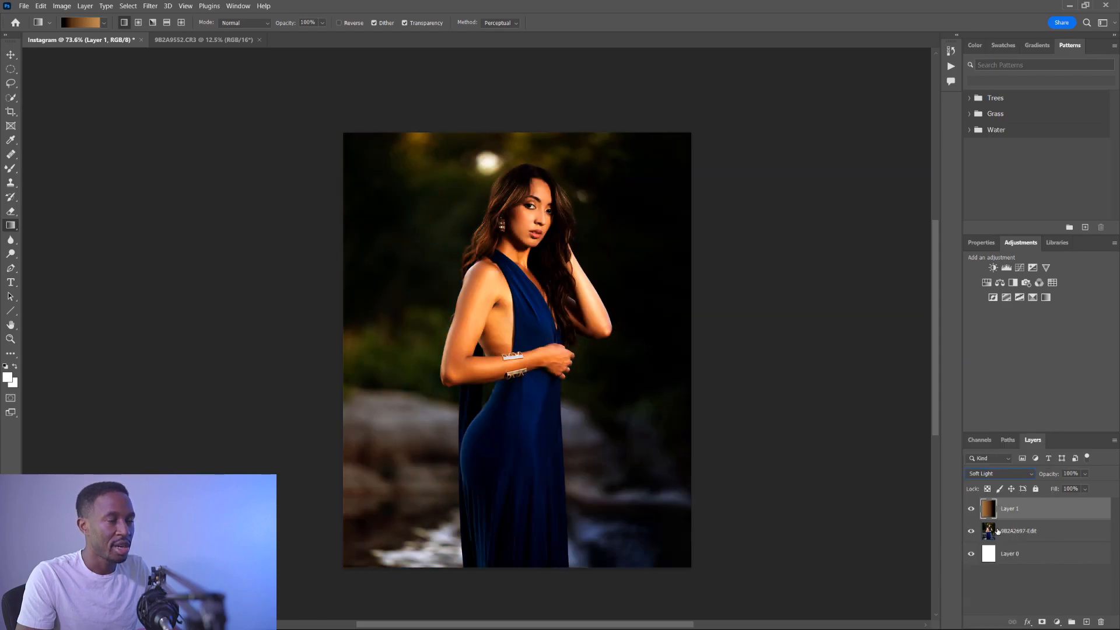
left_click(1086, 474)
mouse_move(1077, 490)
left_mouse_down()
mouse_move(1048, 487)
mouse_move(1080, 488)
left_mouse_up()
left_click(1072, 487)
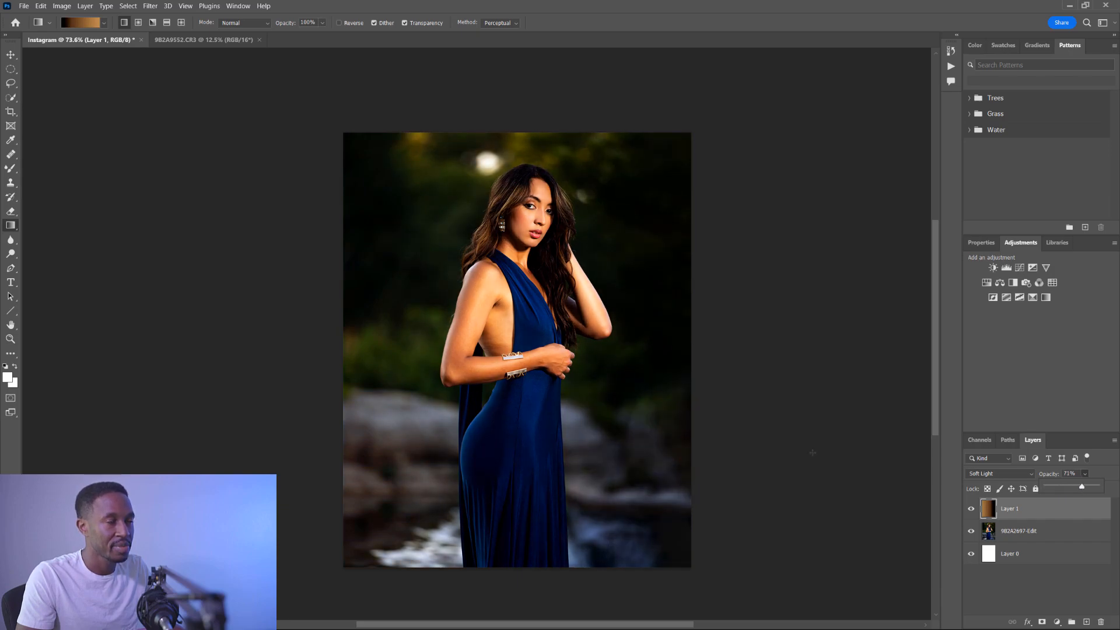
left_click(1090, 516)
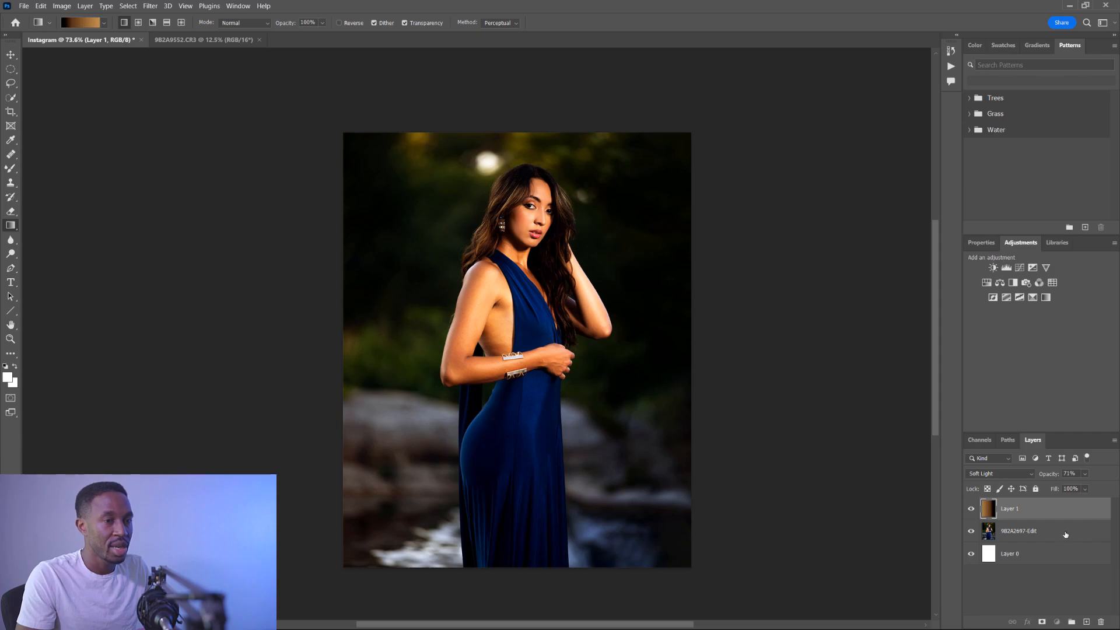
- Hide the gradient layer and select the woman on the 9B2A2697-Edit photo layer with the Select Subject command
left_click(1066, 534)
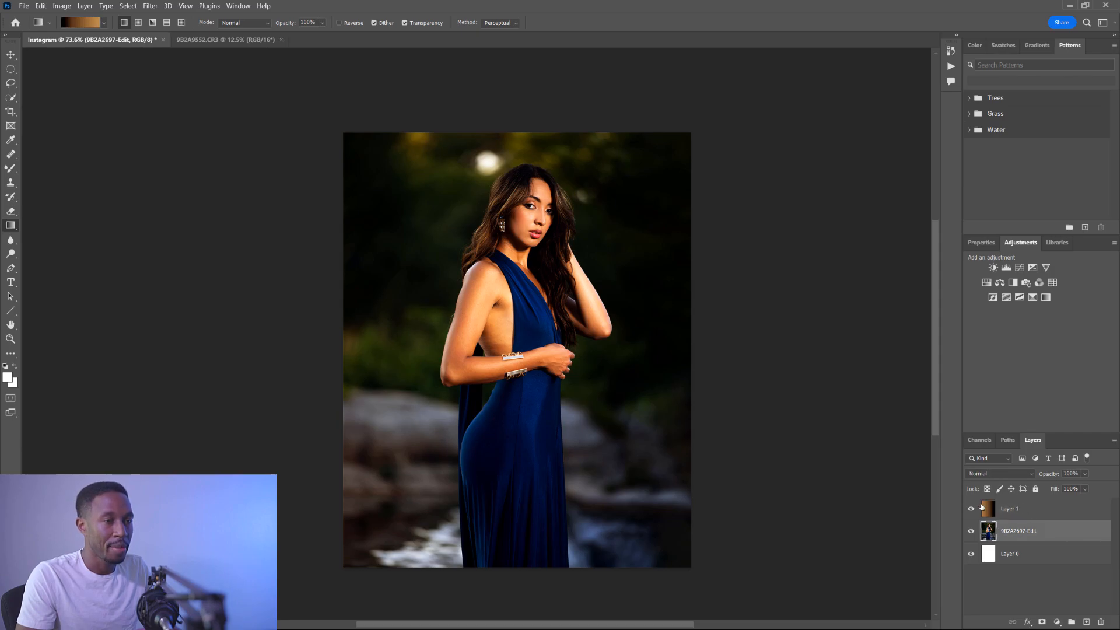
left_click(971, 509)
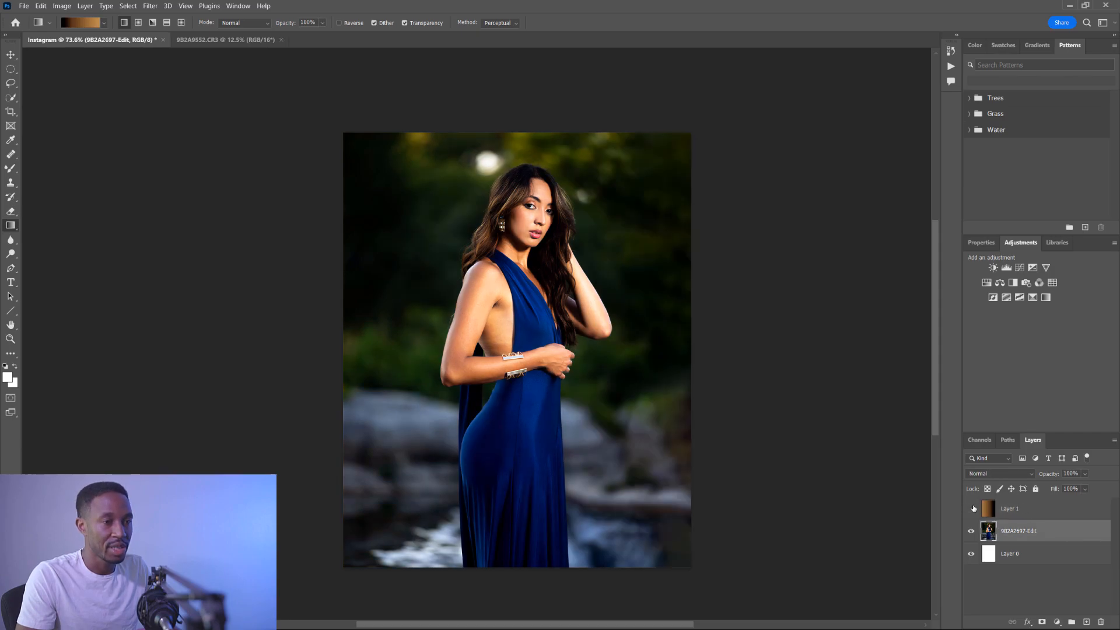
left_click(150, 6)
left_click(165, 36)
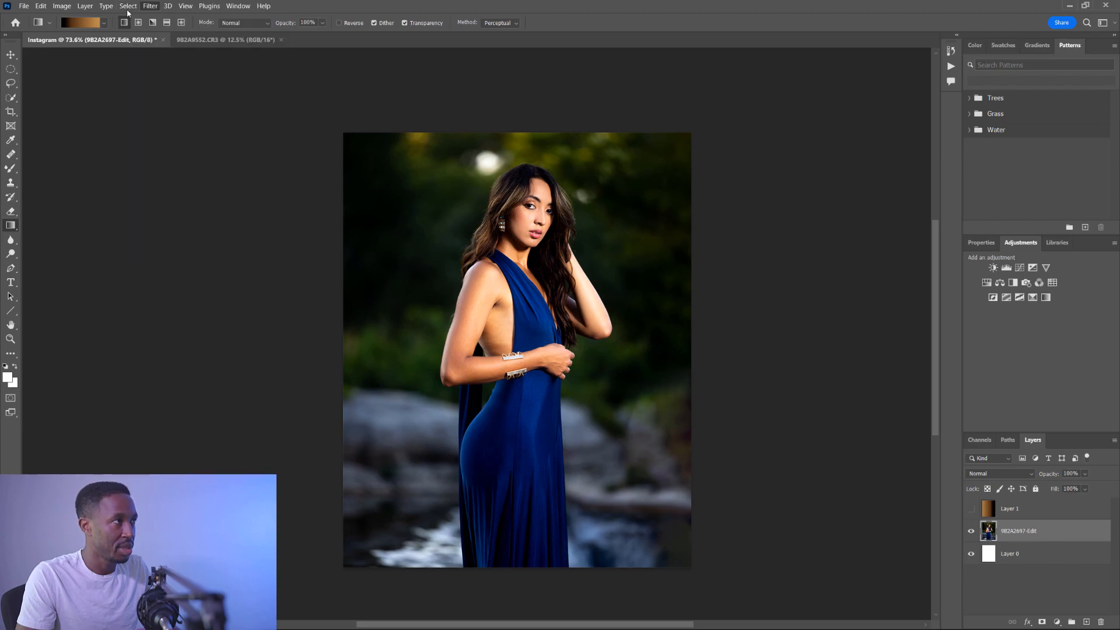
left_click(128, 7)
left_click(154, 133)
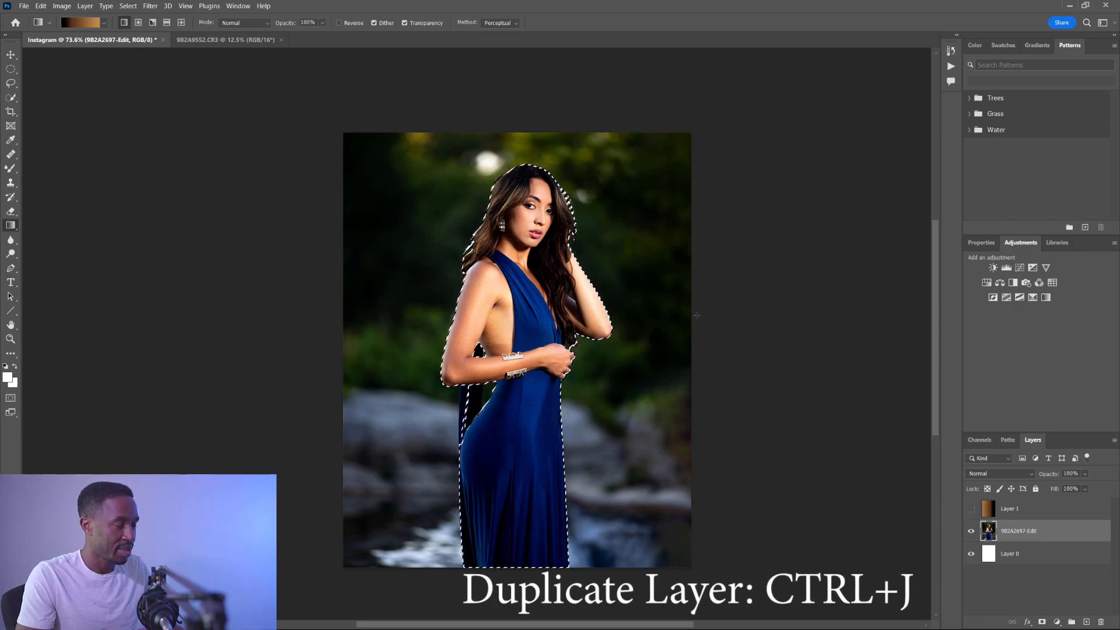
- Try copying the selected woman to a new layer and check the cutout without the photo layer
key("ctrl+j")
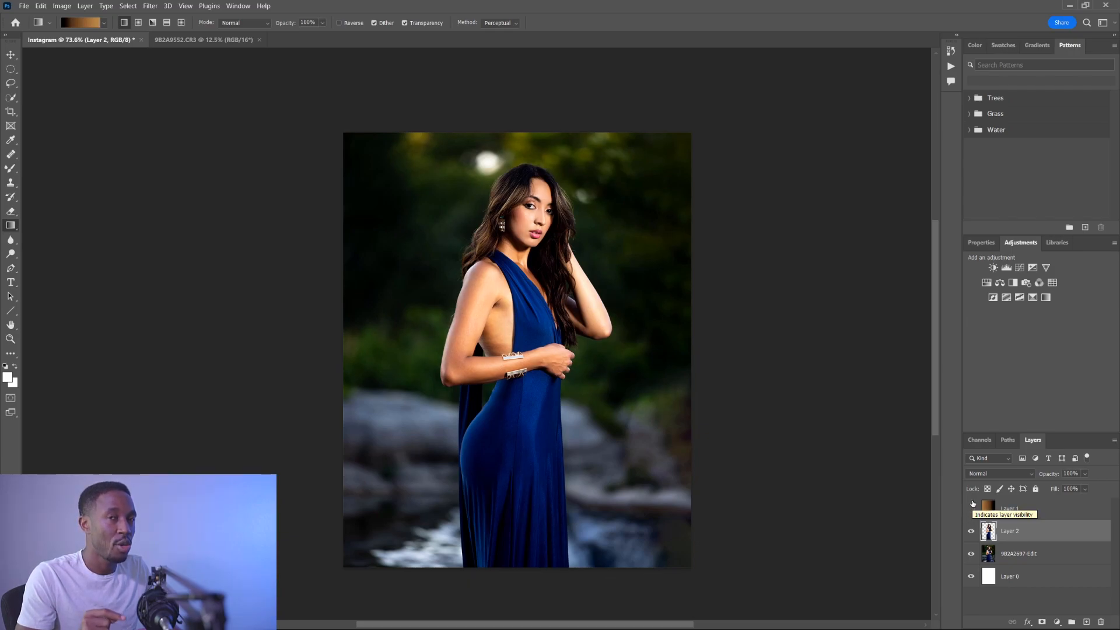
left_click(972, 554)
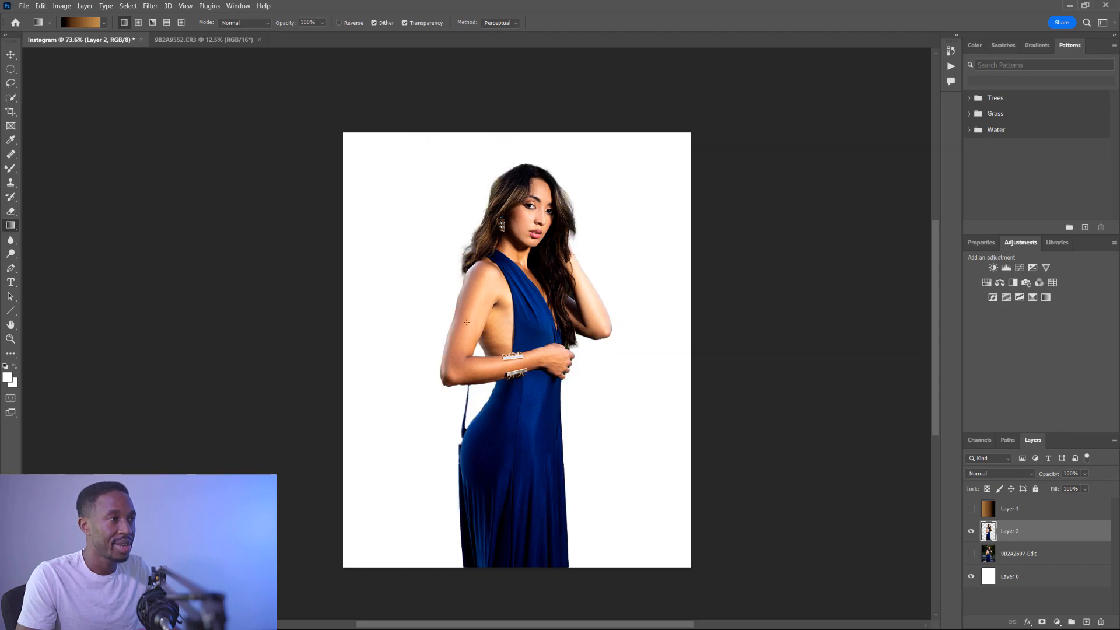
left_click(971, 554)
key("ctrl+z")
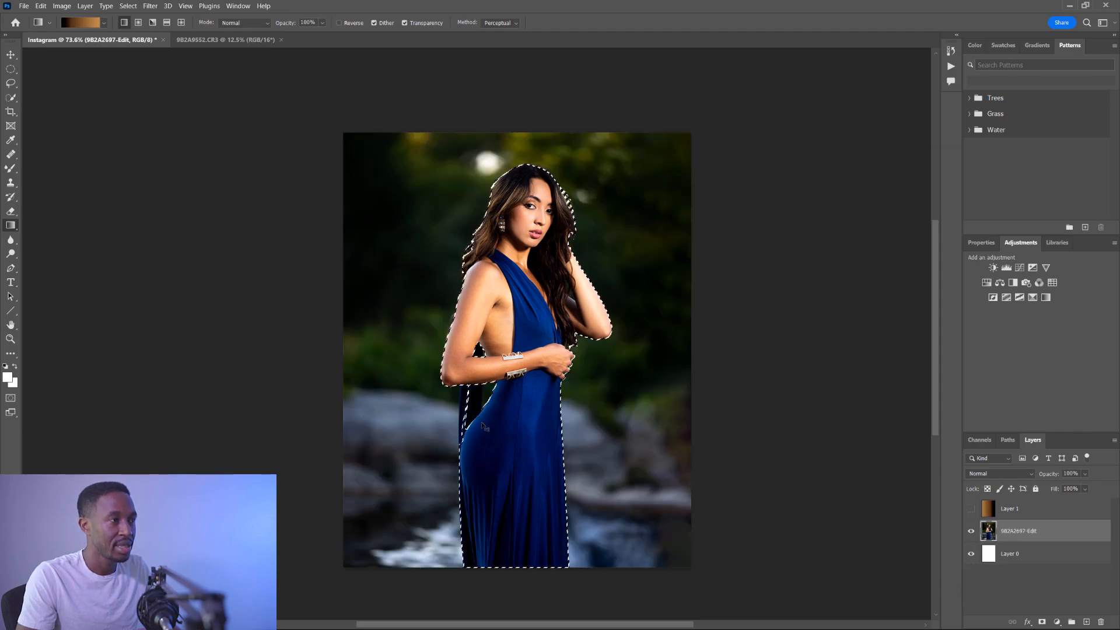
- Refine the selection with Quick Selection, adding the hanging dress fabric behind her and removing the background gap under her forearm
key("w")
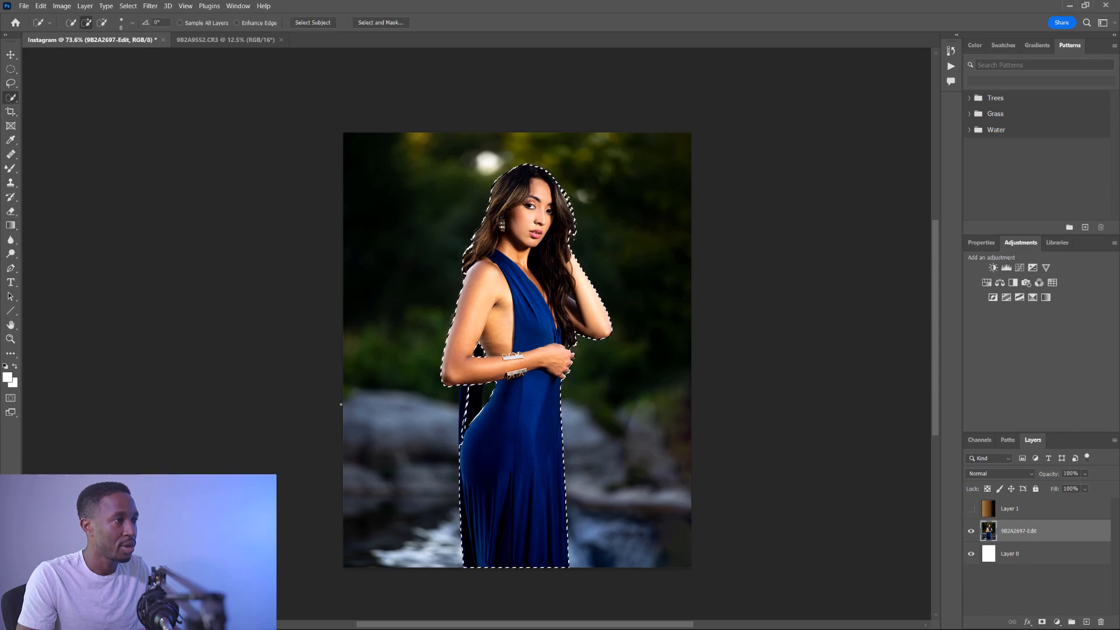
scroll(467, 419, "up", 2)
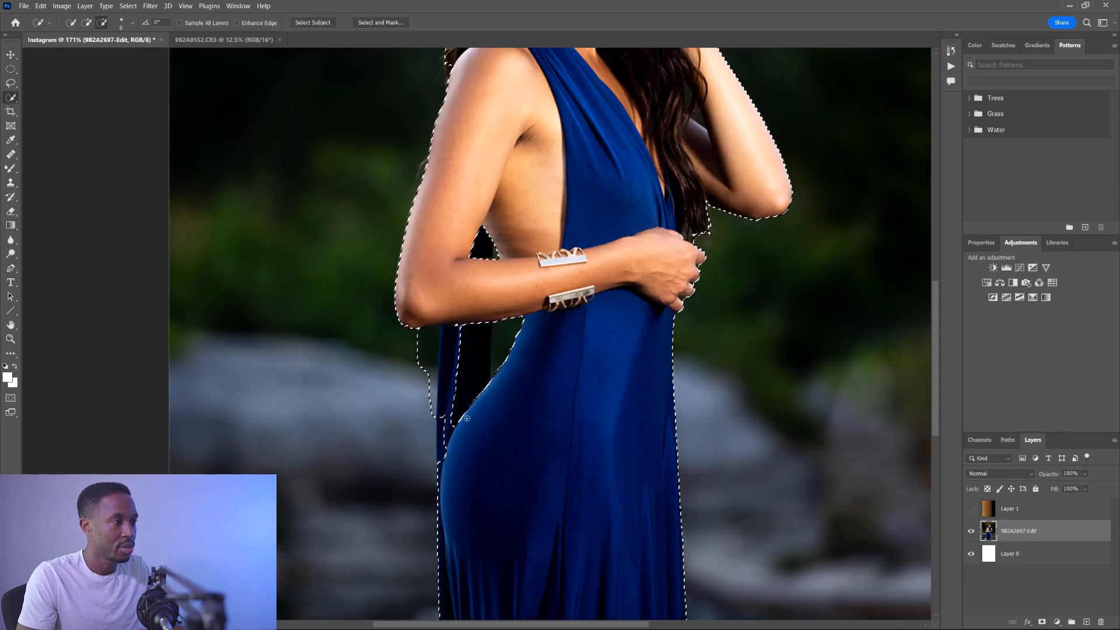
mouse_move(471, 388)
left_mouse_down()
mouse_move(469, 338)
mouse_move(467, 400)
mouse_move(444, 336)
mouse_move(450, 370)
left_mouse_up()
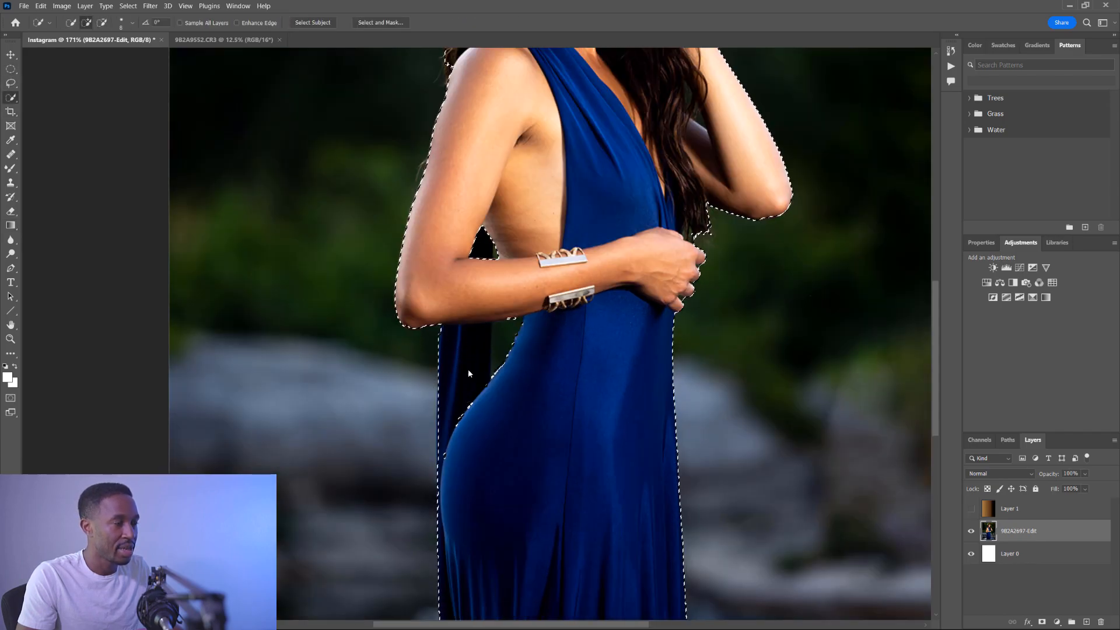
left_click(502, 347, "alt")
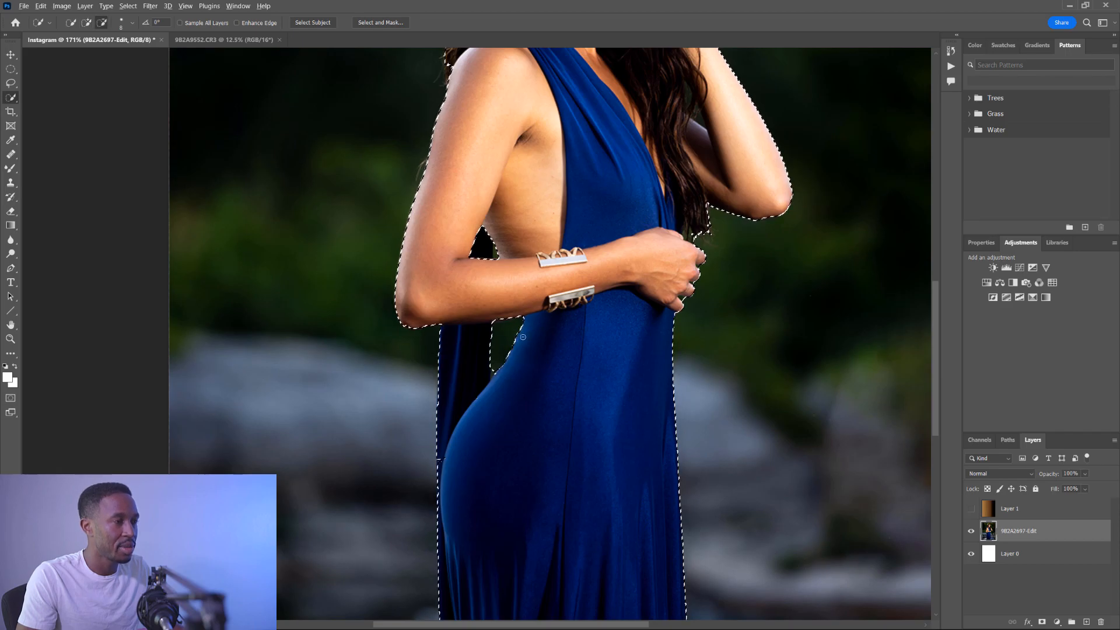
- Copy the refined selection to a new layer and hide the photo layer to inspect the cutout
key("ctrl+0")
key("ctrl+j")
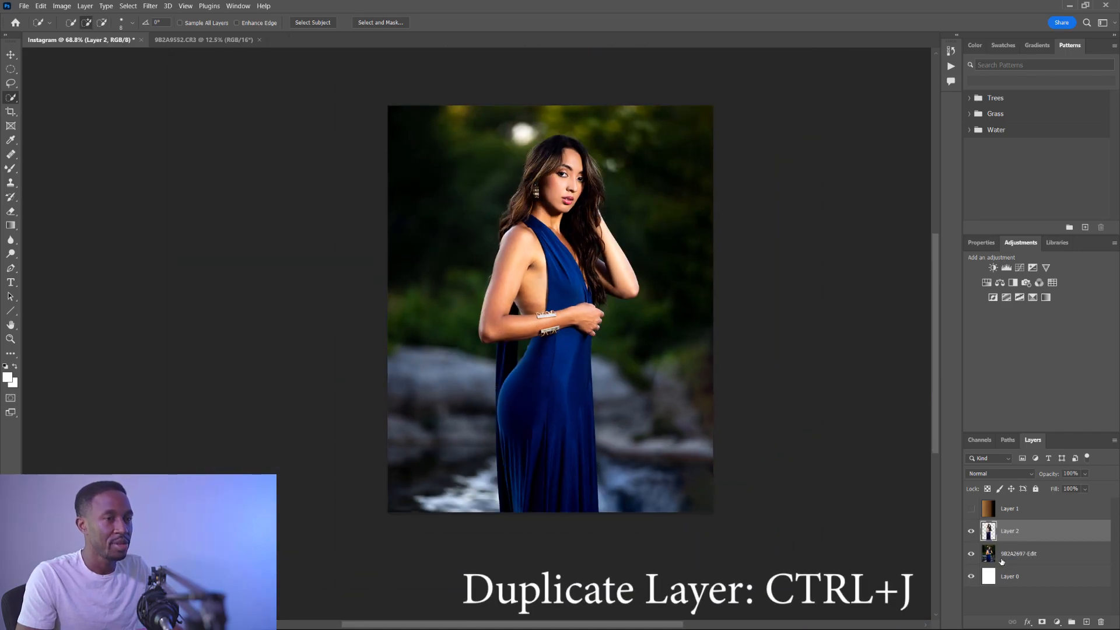
left_click(971, 554)
scroll(624, 258, "down", 2)
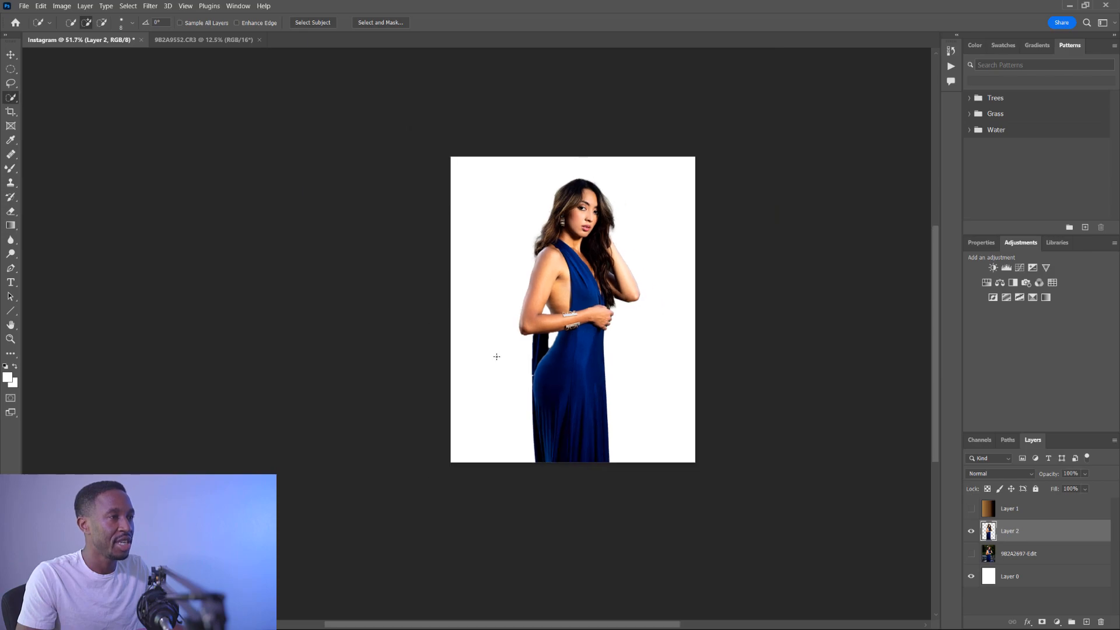
scroll(535, 314, "up", 4)
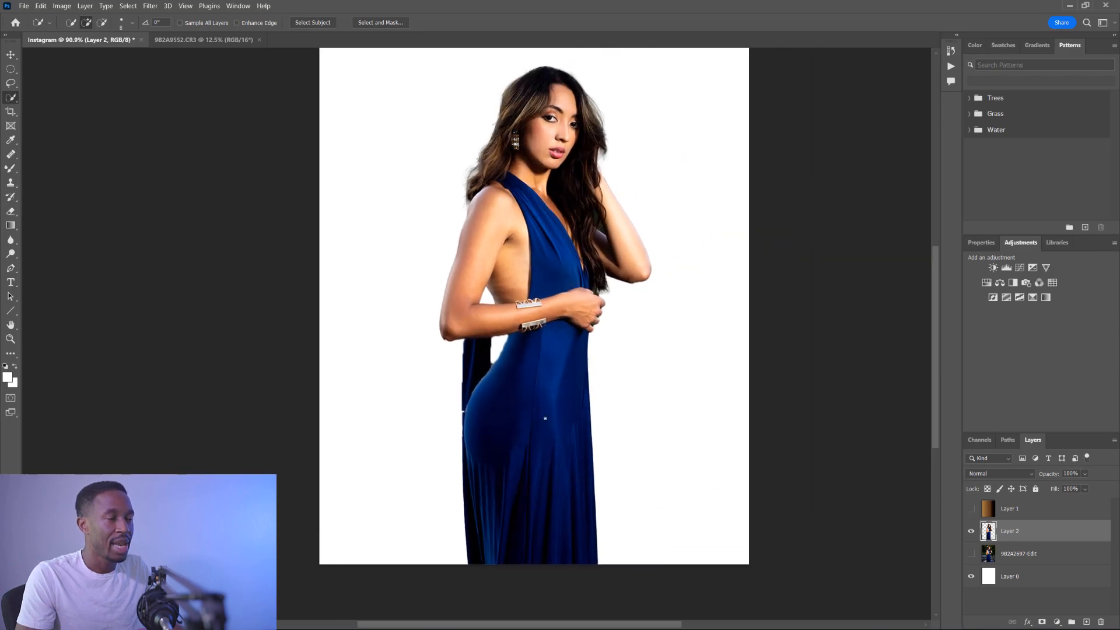
- Show the gradient layer over the cutout, switching it on and off to compare the toning
left_click(1013, 513)
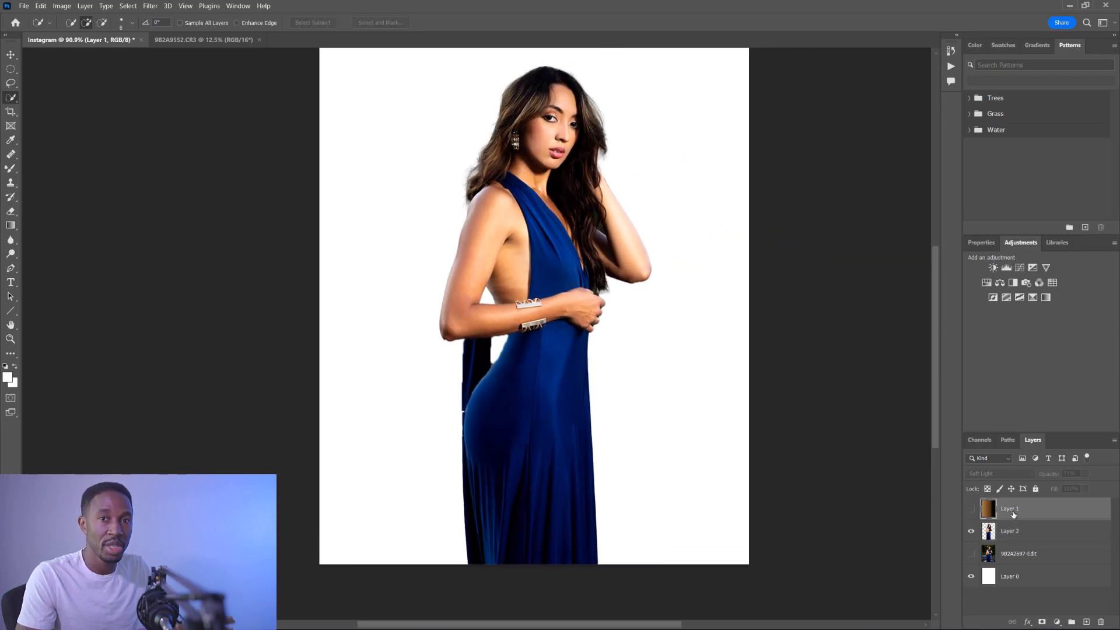
left_click(971, 511)
left_click(971, 511)
left_click(971, 511)
left_click(971, 511)
left_click(971, 511)
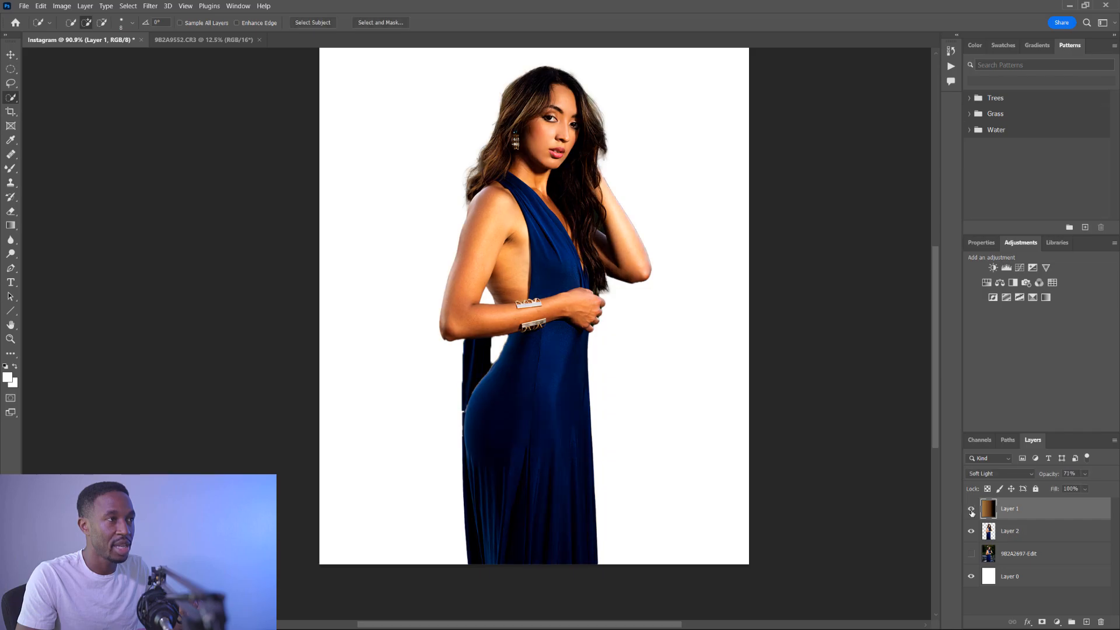
- Show the 9B2A2697-Edit photo layer again and compare the whole image with and without the gradient
left_click(971, 554)
left_click(971, 554)
left_click(971, 554)
left_click(972, 511)
left_click(971, 511)
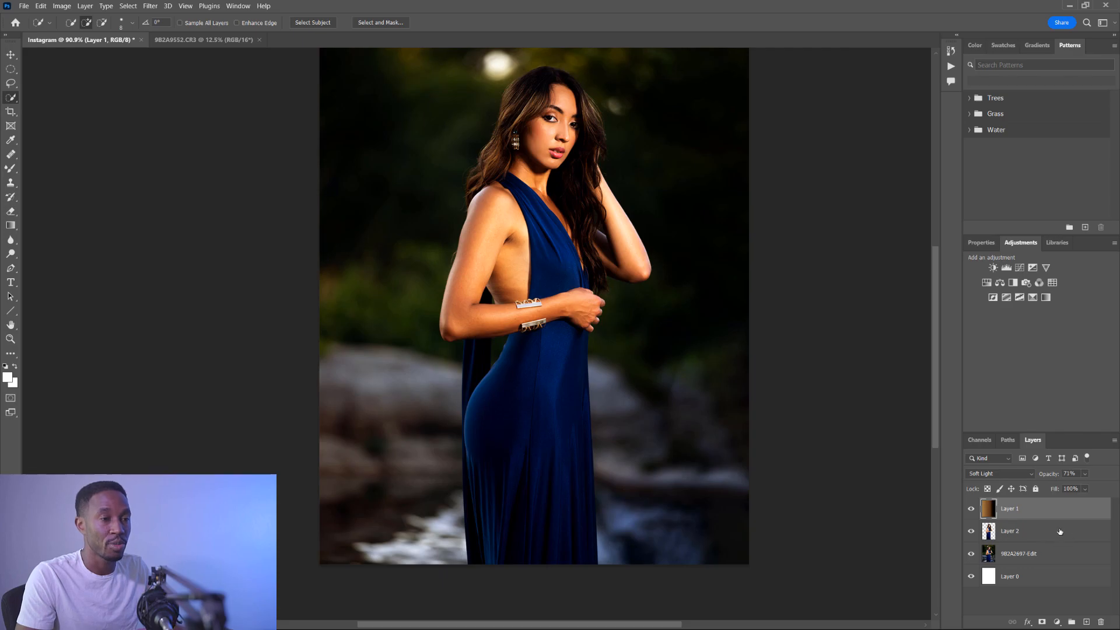
- Clip the gradient layer to the woman's cutout layer, release it for comparison, and clip it again
right_click(1027, 517)
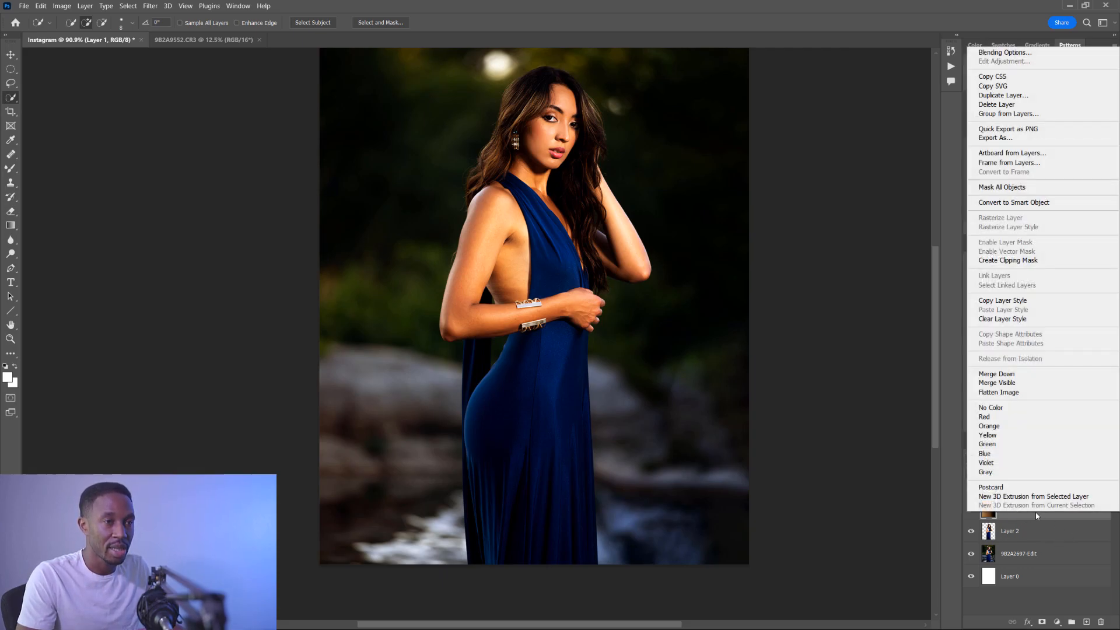
left_click(1021, 264)
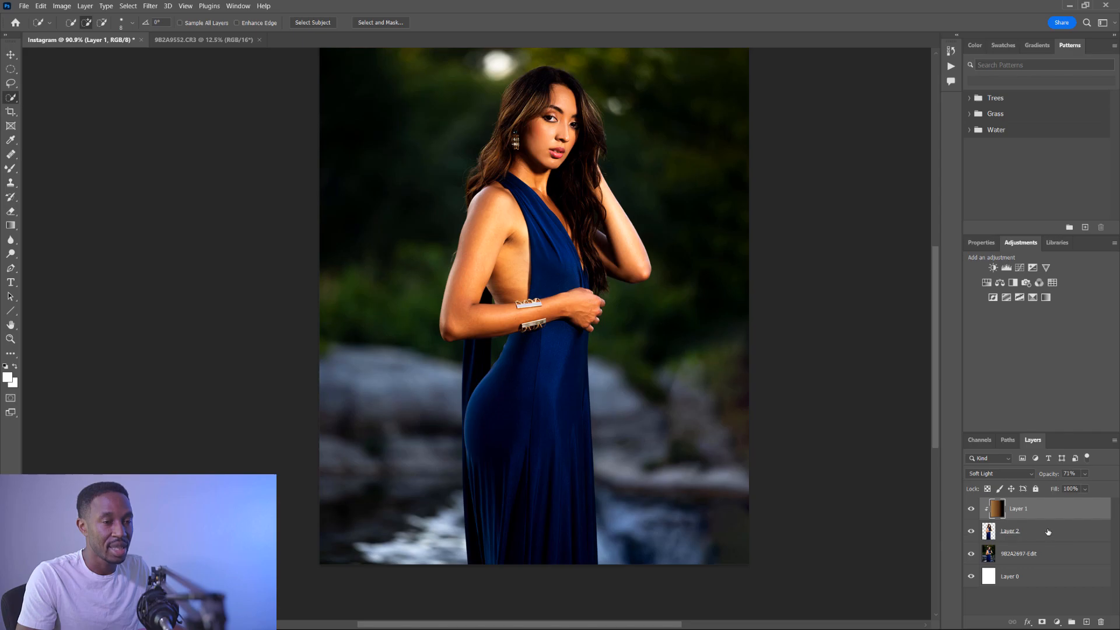
left_click(985, 513, "alt")
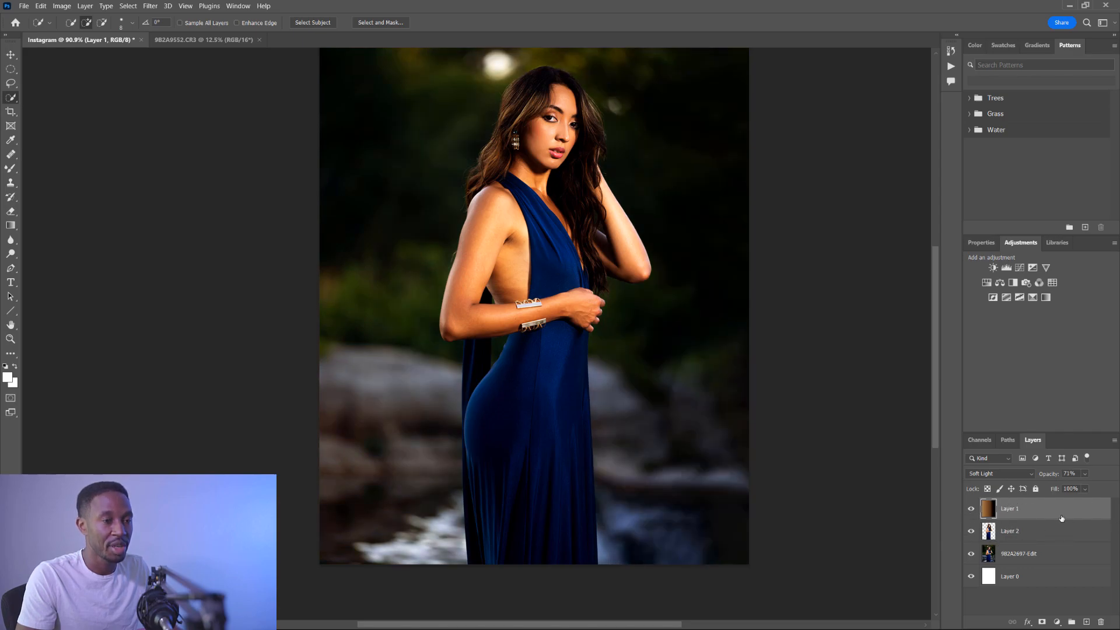
left_click(1031, 516, "alt")
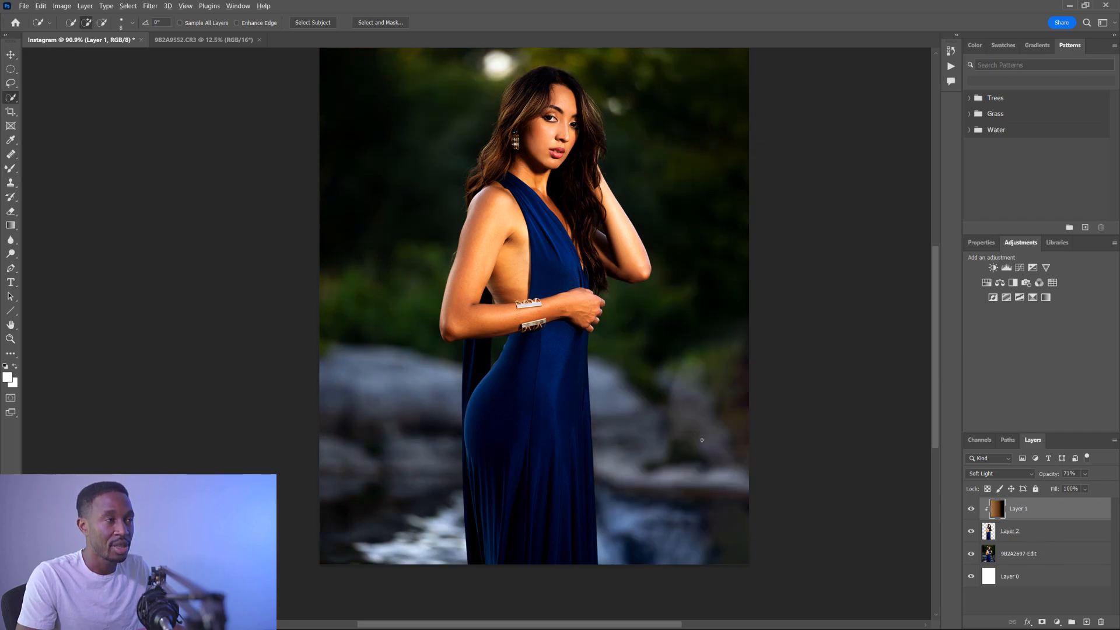
scroll(702, 440, "down", 5)
scroll(720, 467, "up", 4)
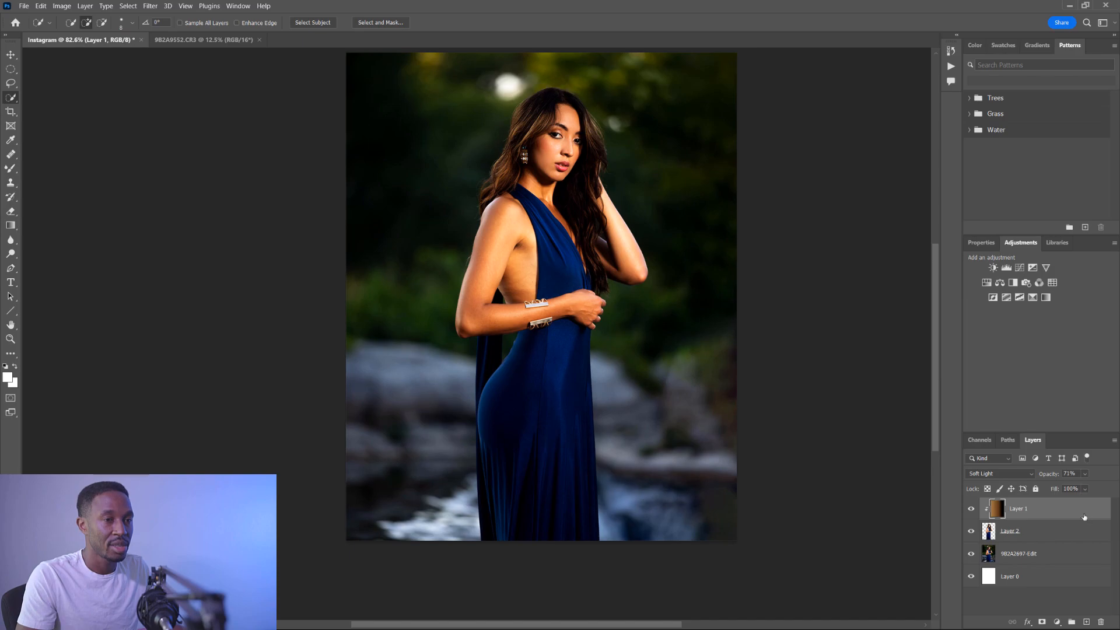
- Reduce the clipped gradient layer's opacity to 20% and compare the woman's toning with and without it
left_click(1085, 474)
left_click_drag(1095, 486, 1071, 487)
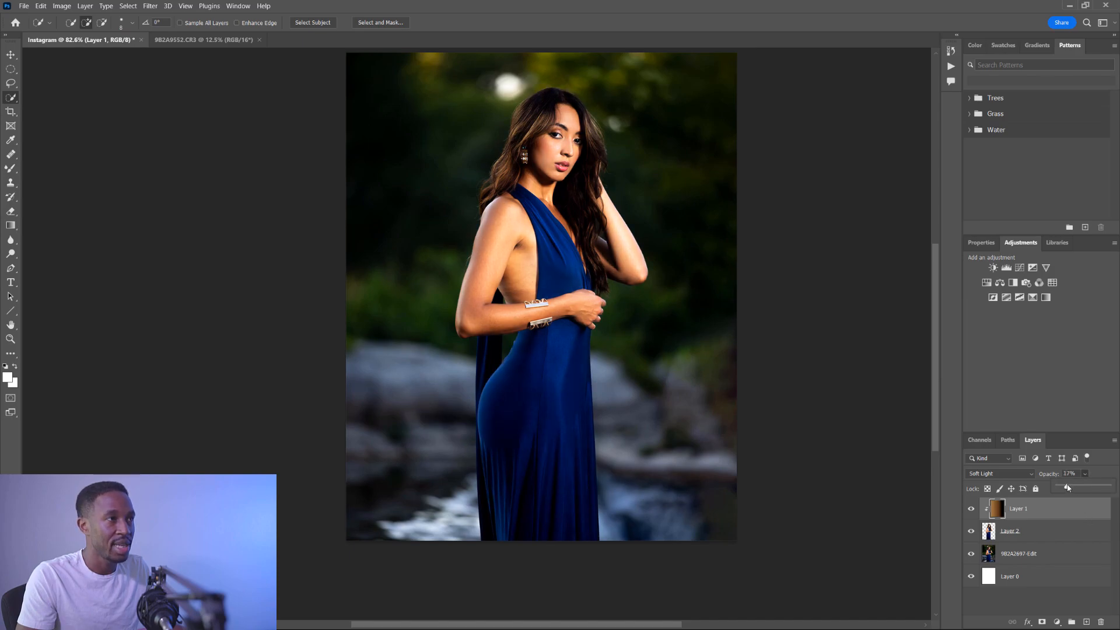
left_click(971, 512)
left_click(971, 512)
left_click(971, 513)
left_click(971, 513)
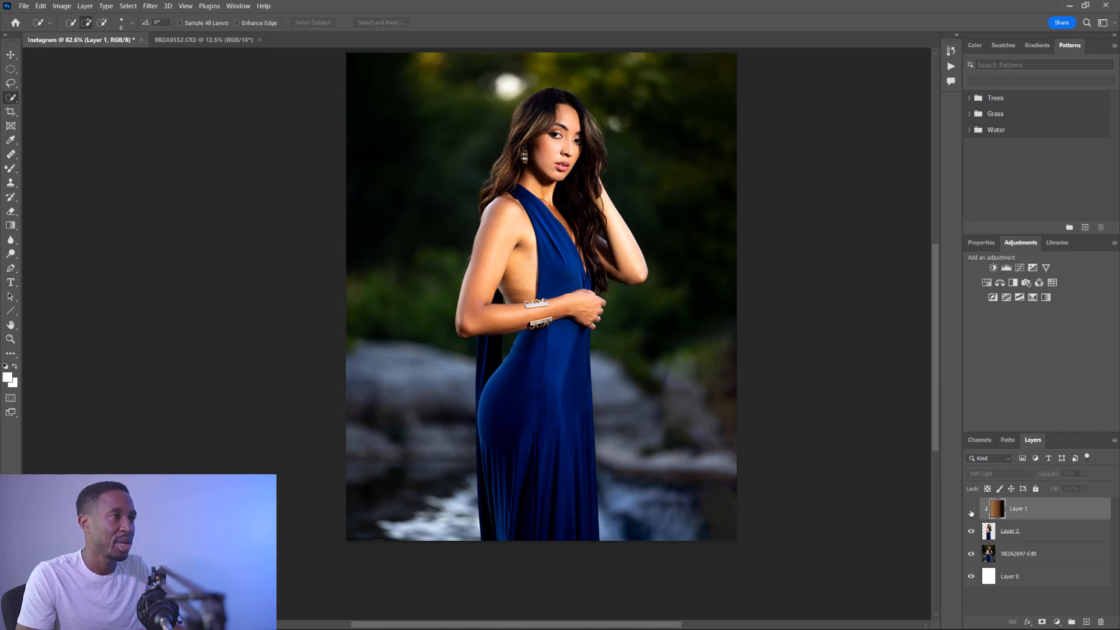
scroll(686, 332, "down", 2)
scroll(686, 332, "up", 2)
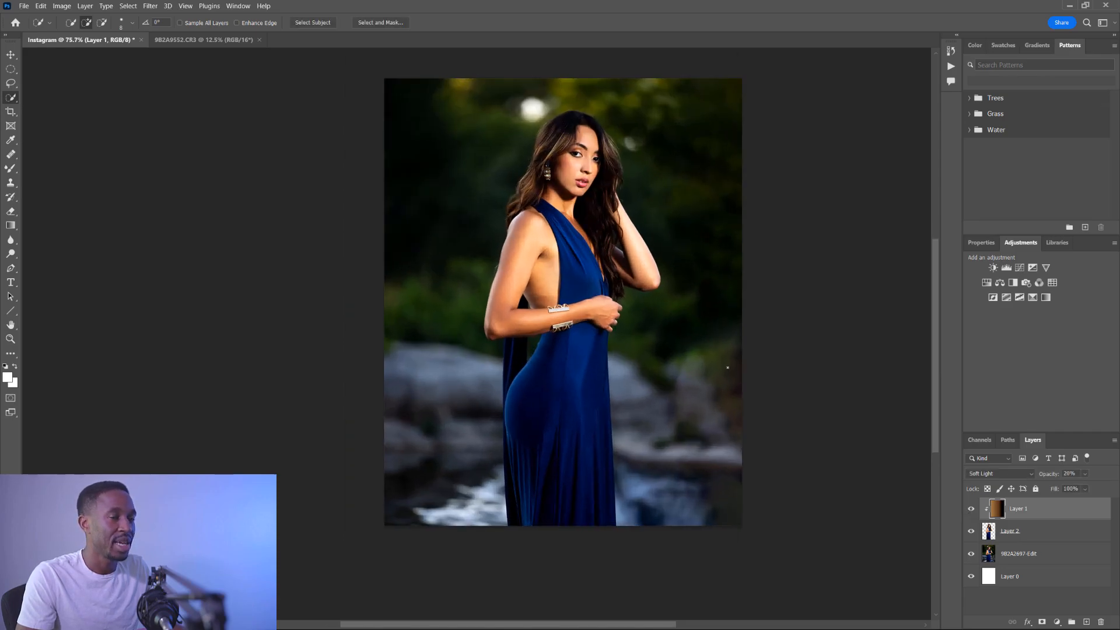
- Add a text layer reading "River" in the upper left area of the photo
left_click_drag(583, 341, 578, 404)
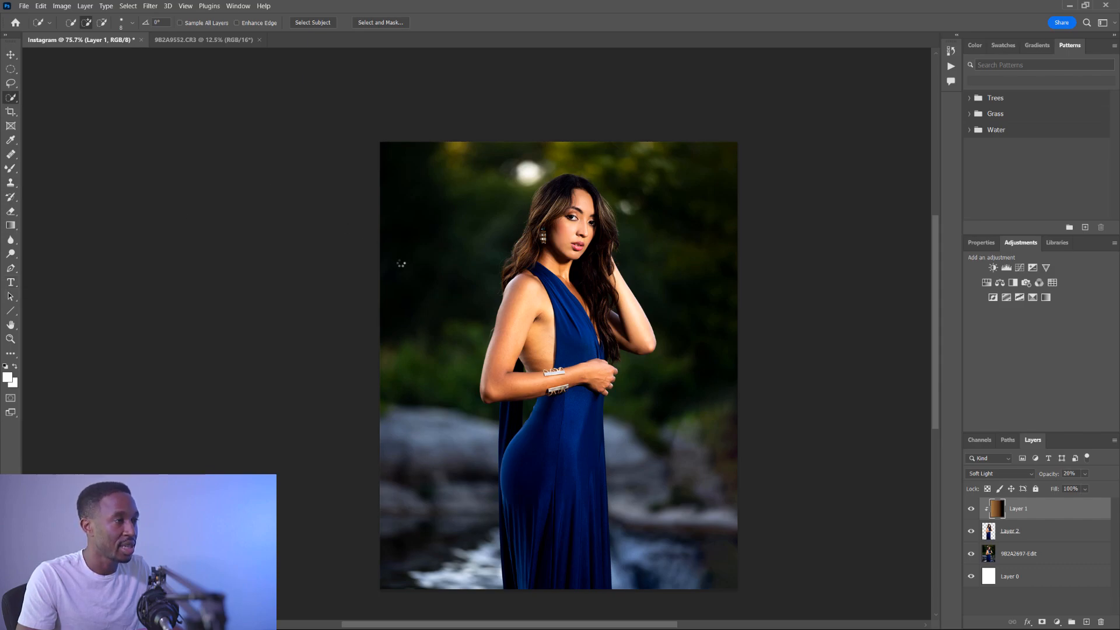
key("t")
left_click(413, 193)
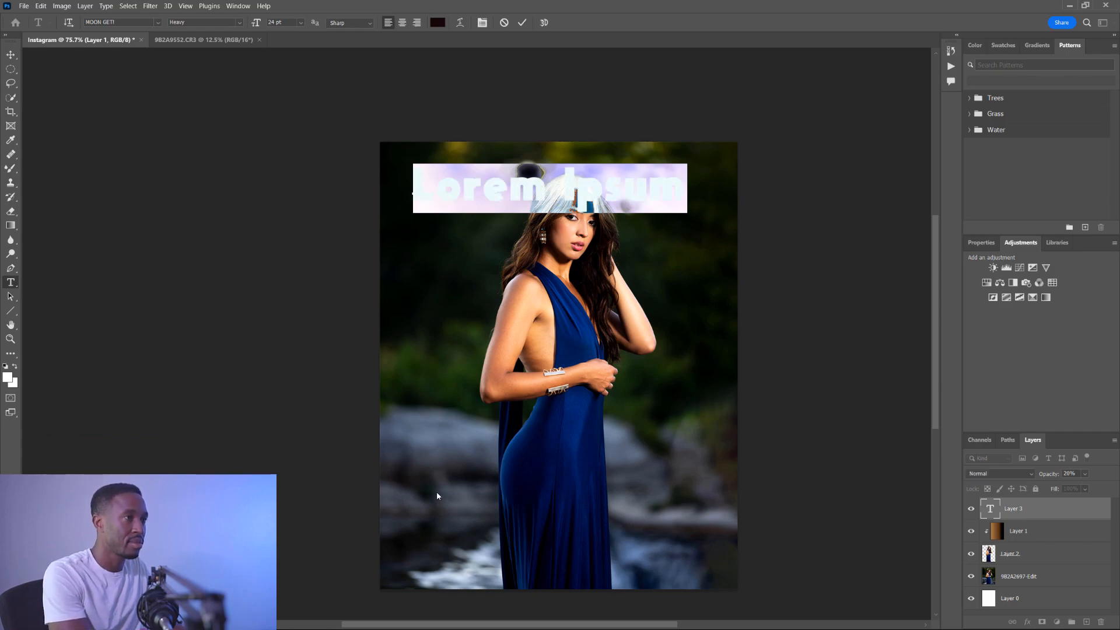
type("River")
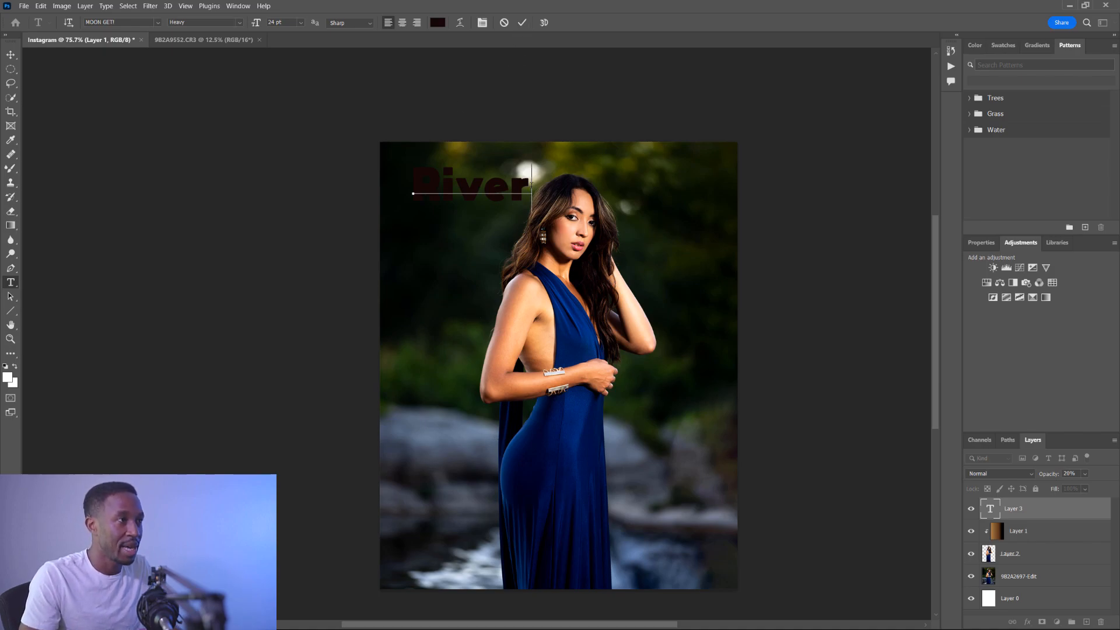
- Change the color of the whole word "River" to white (ffffff) and commit the text
left_click_drag(531, 188, 417, 187)
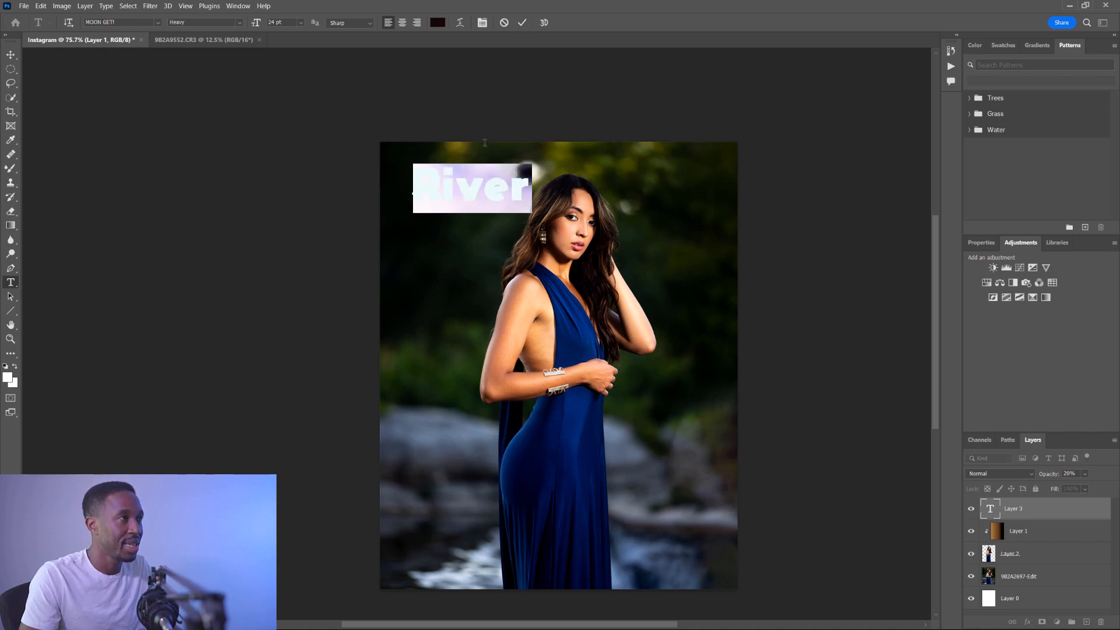
left_click(437, 22)
type("ffffff")
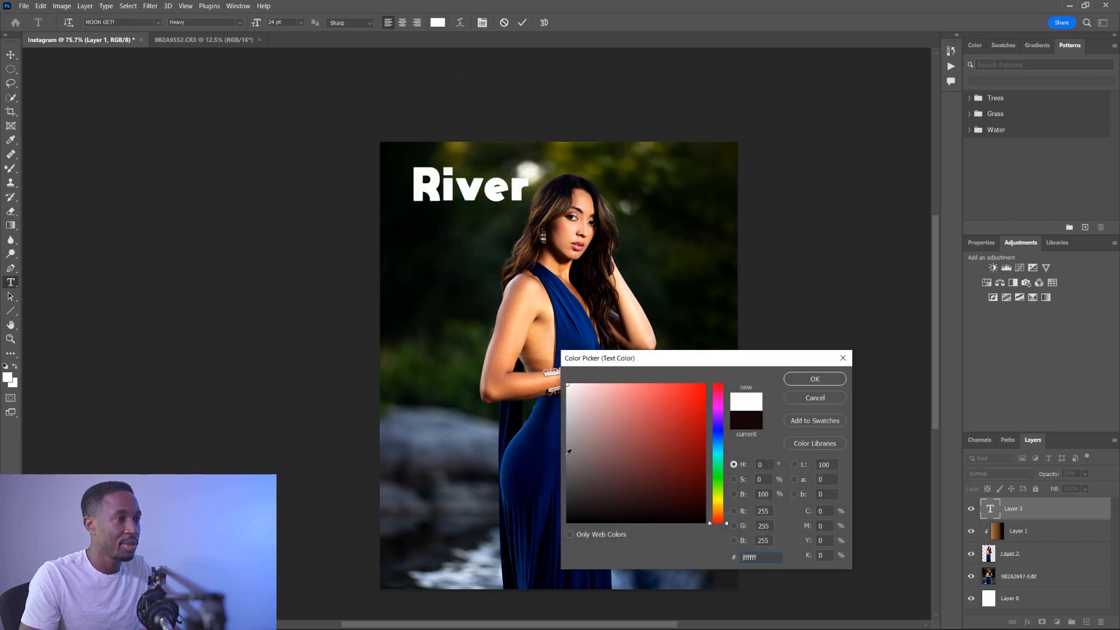
left_click(814, 379)
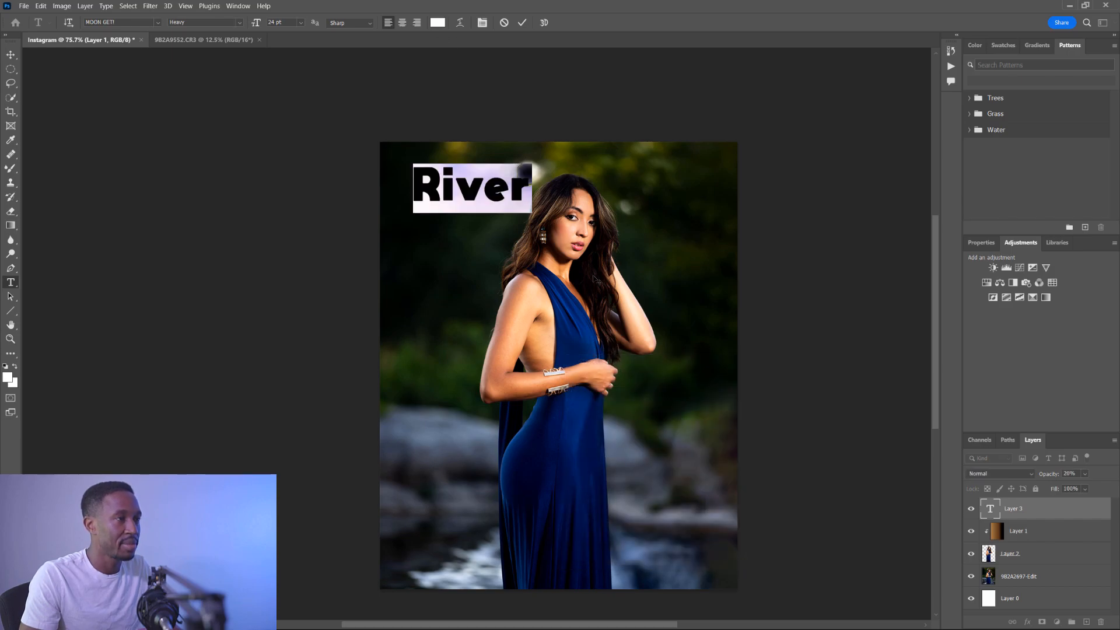
left_click(522, 22)
- Enlarge the "River" title with Free Transform to about 63 pt so it spans most of the image width
key("ctrl+t")
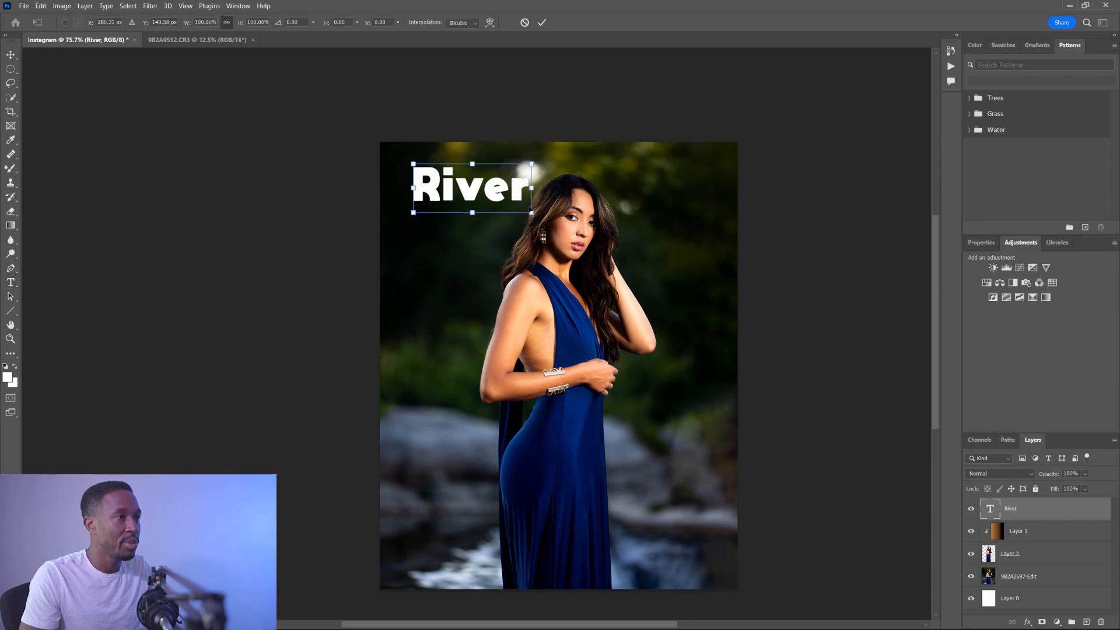
left_click_drag(529, 212, 725, 292)
left_click(542, 23)
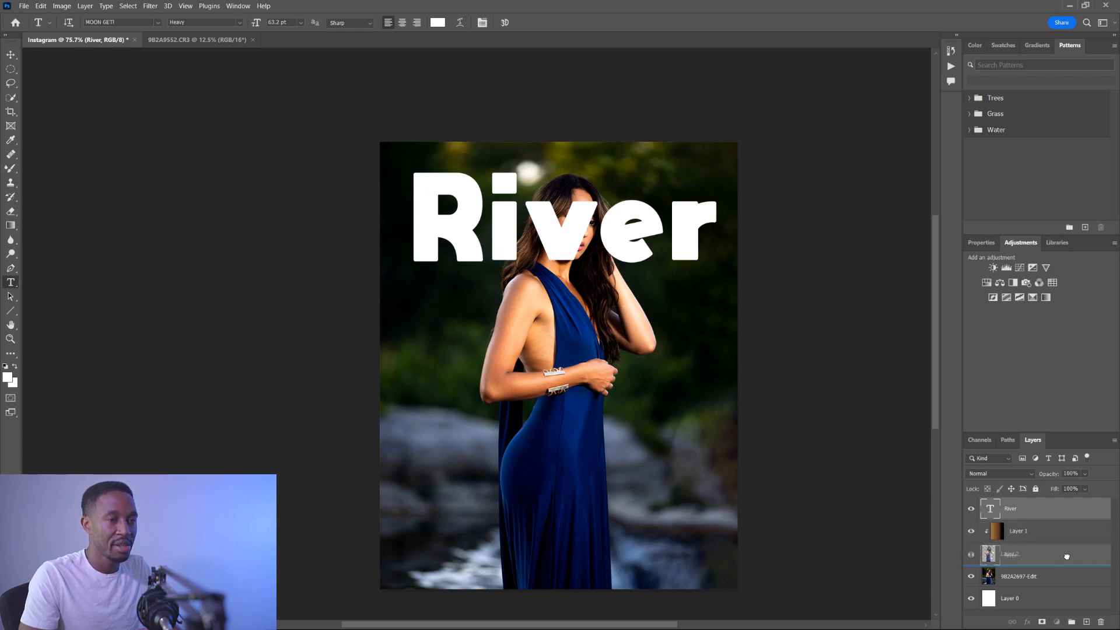
- Place the "River" text layer directly beneath the woman's cutout layer and shift the title closer to the image's upper left corner
left_click_drag(1068, 561, 1041, 569)
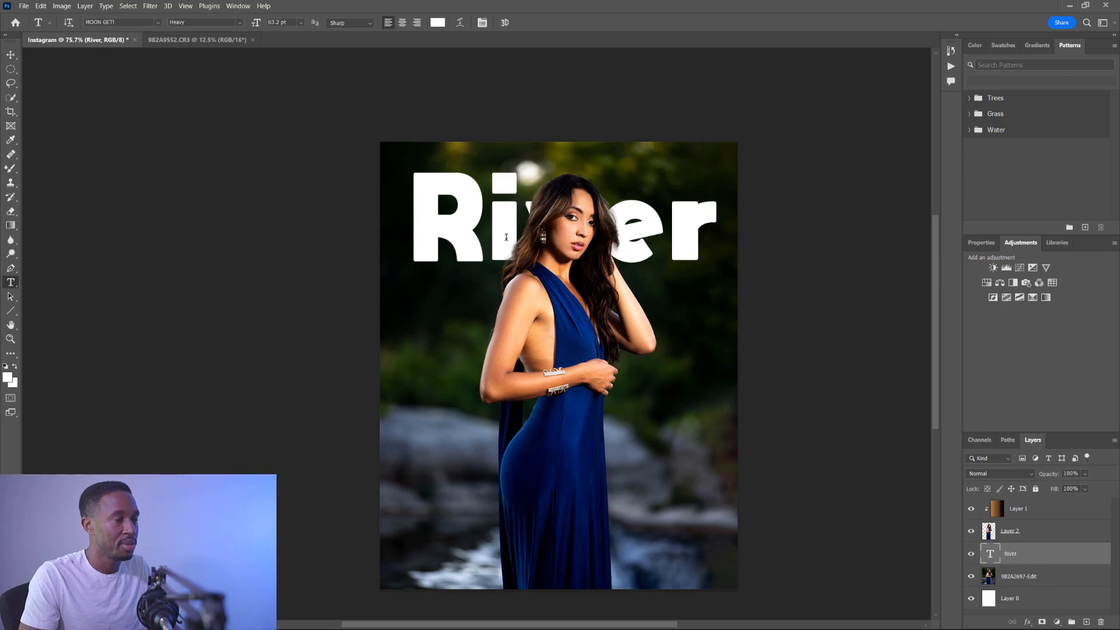
key("v")
left_click_drag(480, 232, 460, 206)
scroll(581, 220, "down", 3)
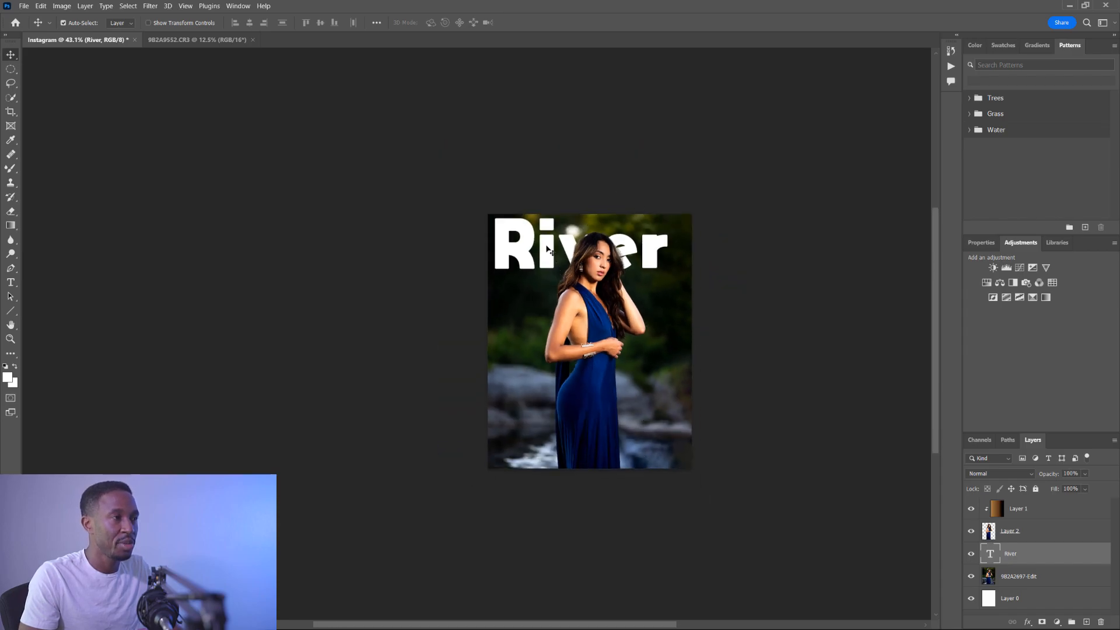
- Add a red Stroke layer style to the "River" text layer
scroll(666, 322, "up", 2)
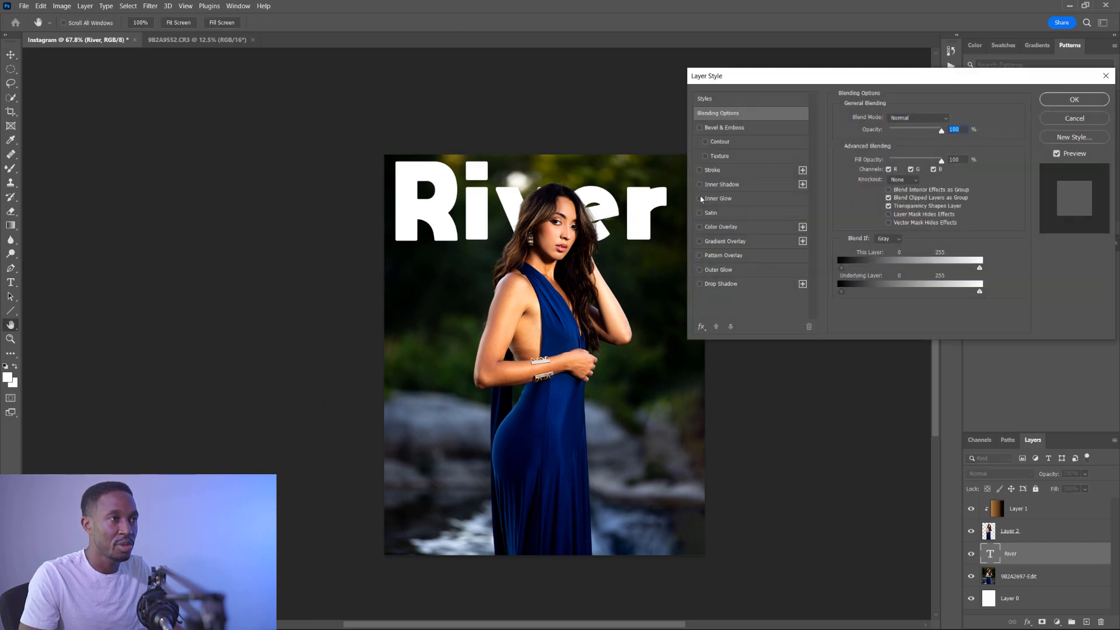
left_click(700, 284)
left_click(700, 284)
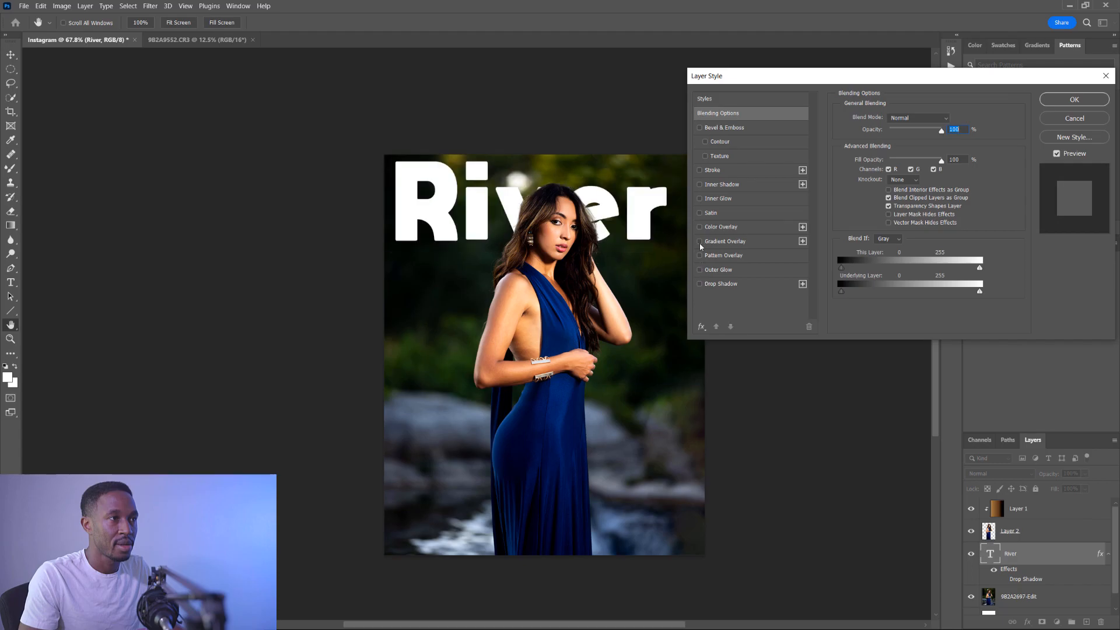
left_click(700, 170)
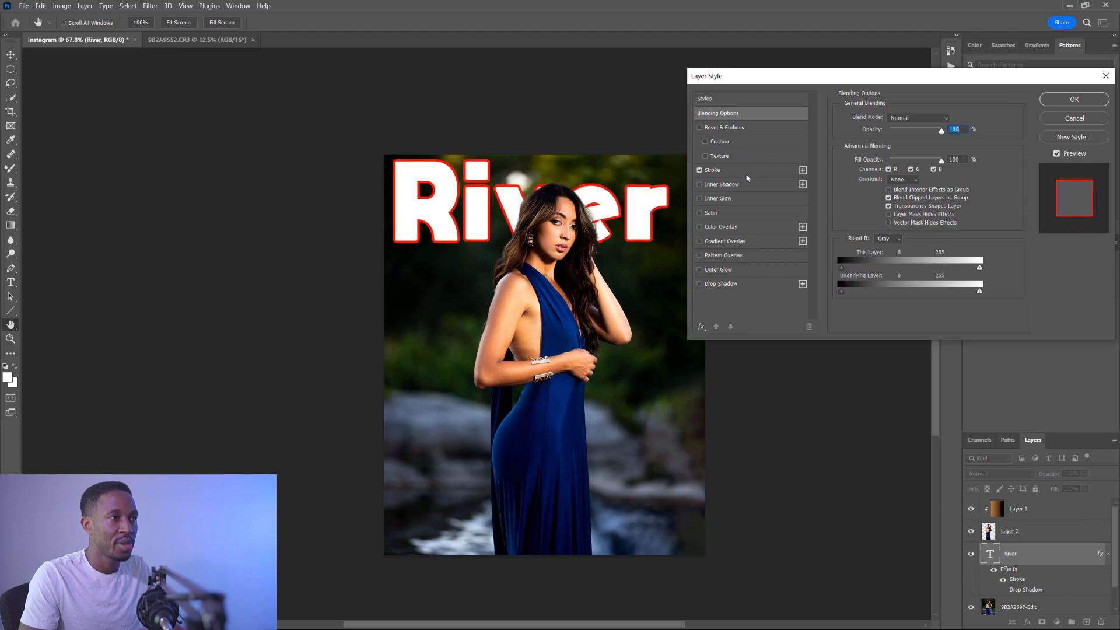
left_click(1053, 103)
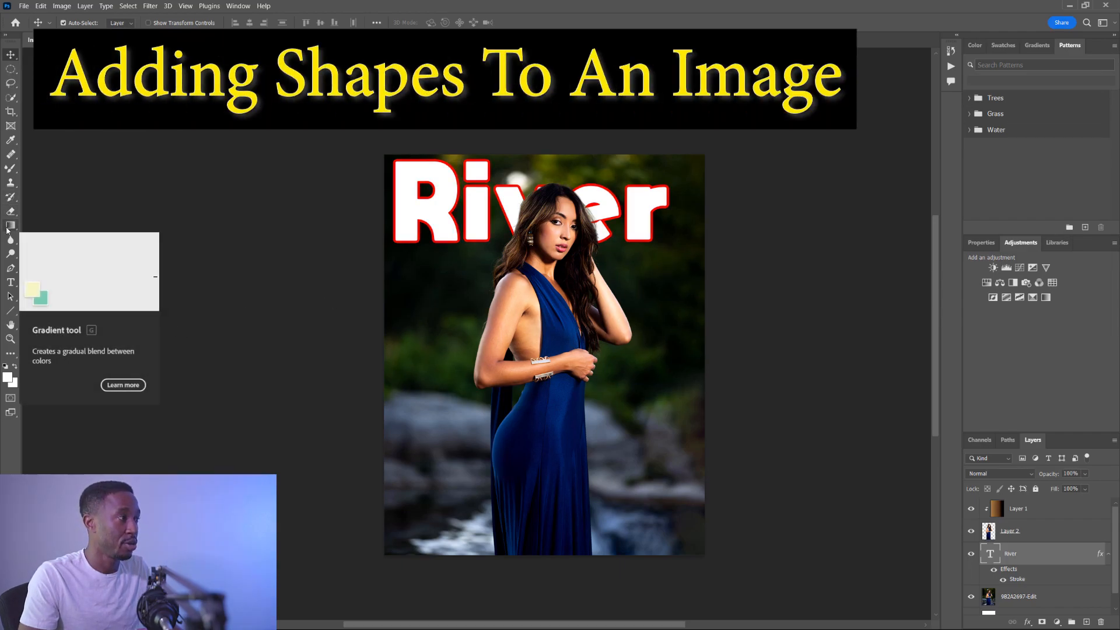
- Draw two tall white rectangles on either side of the woman and a wide one about 881 × 111 px near the image's lower edge
left_click(14, 316)
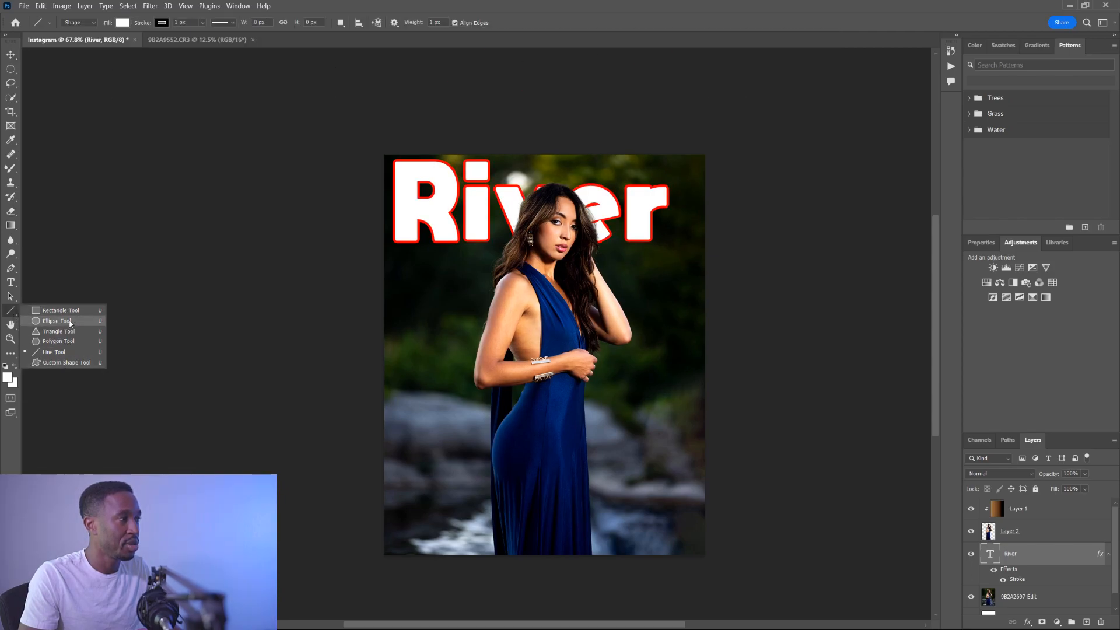
left_click(139, 317)
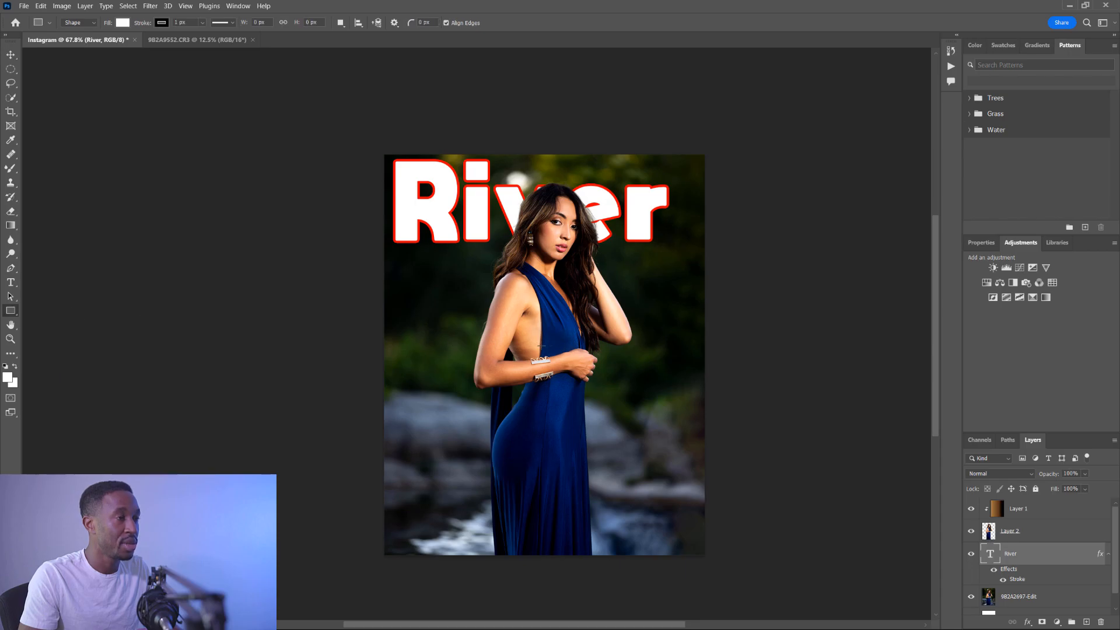
left_click_drag(408, 280, 455, 479)
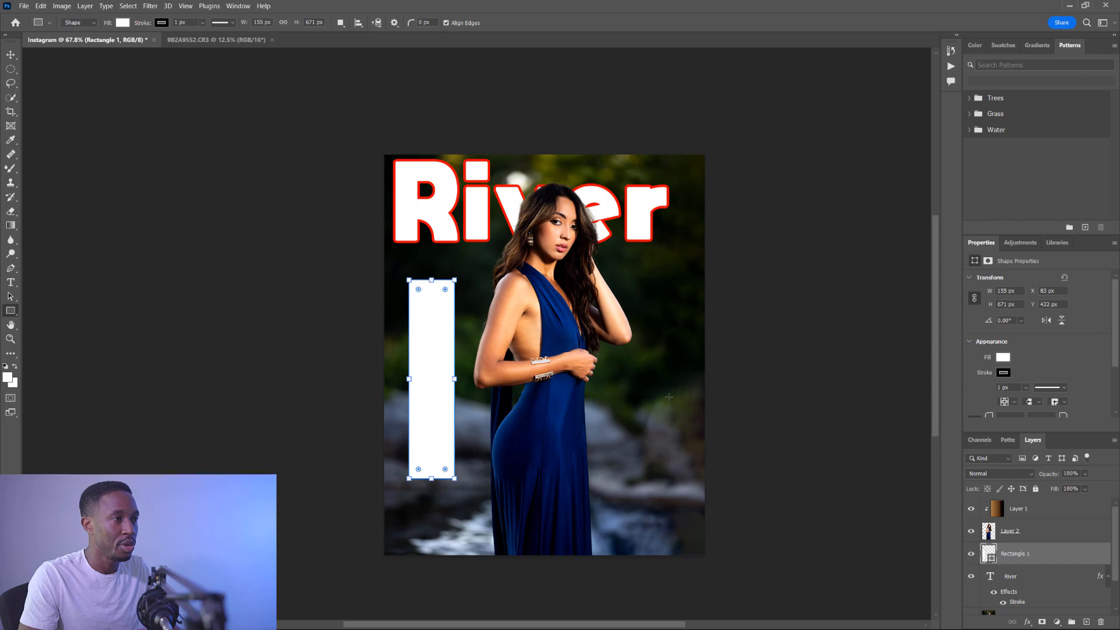
left_click_drag(640, 290, 668, 448)
left_click_drag(429, 505, 689, 538)
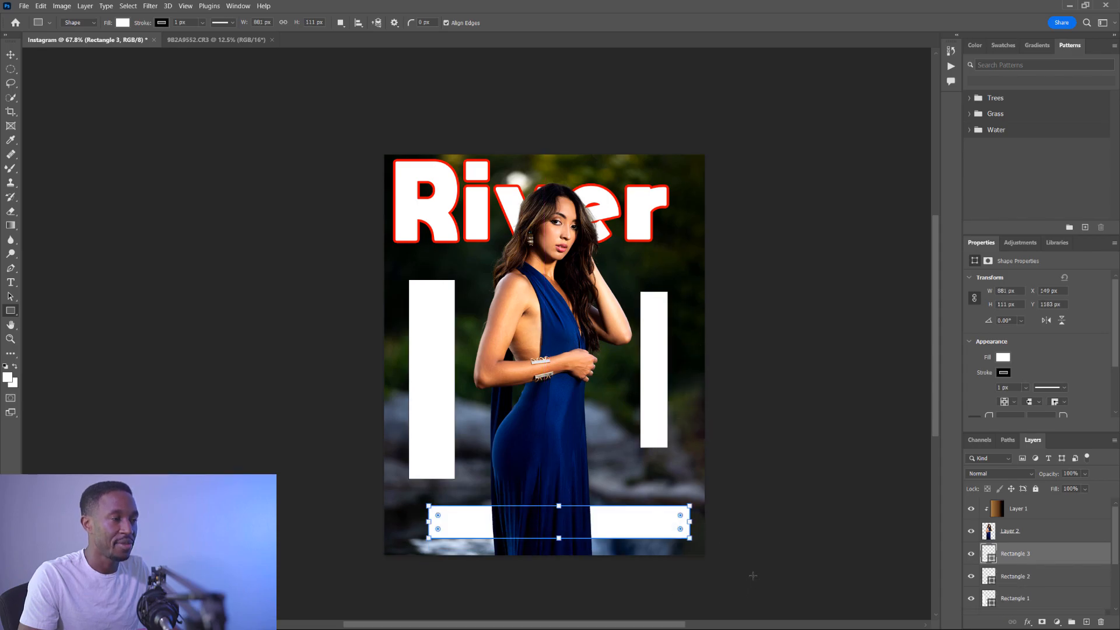
- Undo the three drawn rectangles
key("ctrl+z")
key("ctrl+z")
key("ctrl+z")
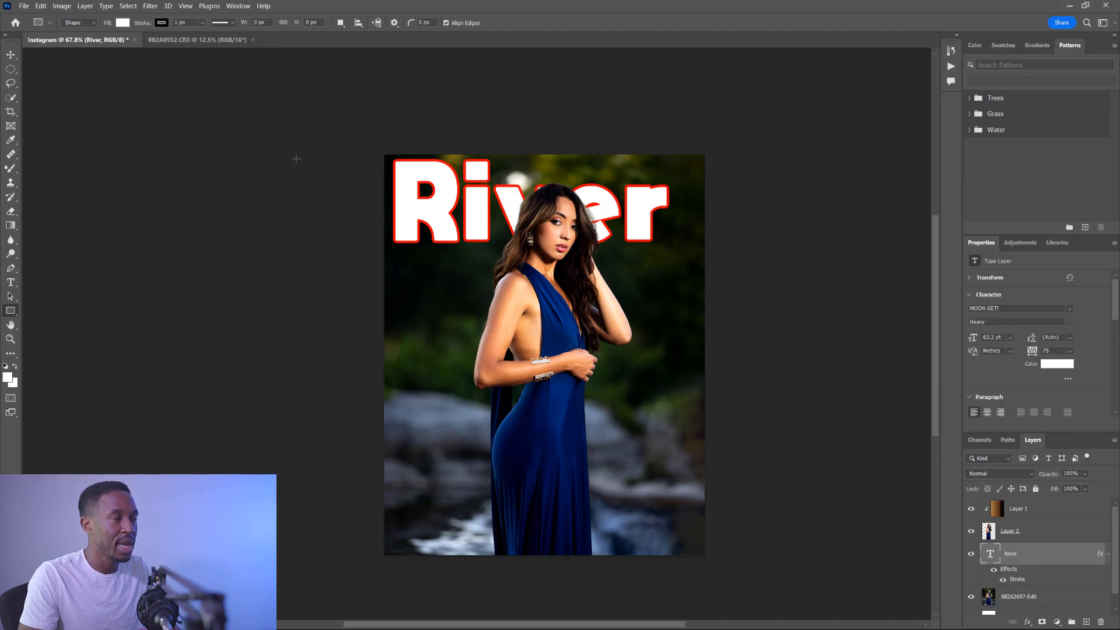
- Draw a rectangle about 2003 × 196 px across the title, past both image edges, and give it a green (00ff12) Color Overlay
left_click_drag(290, 195, 884, 253)
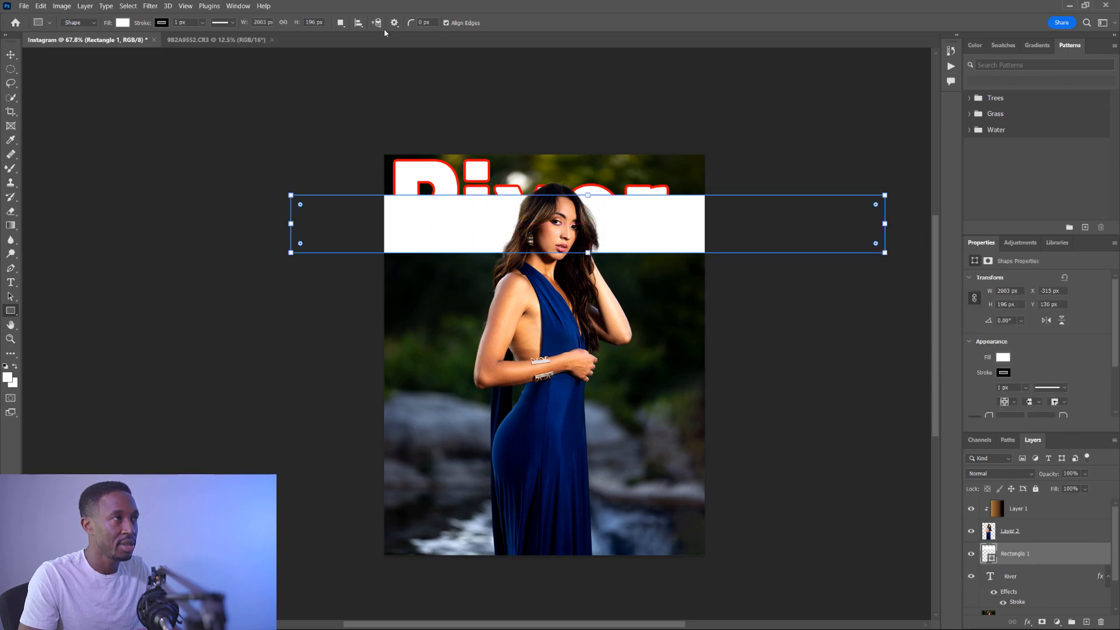
double_click(1104, 555)
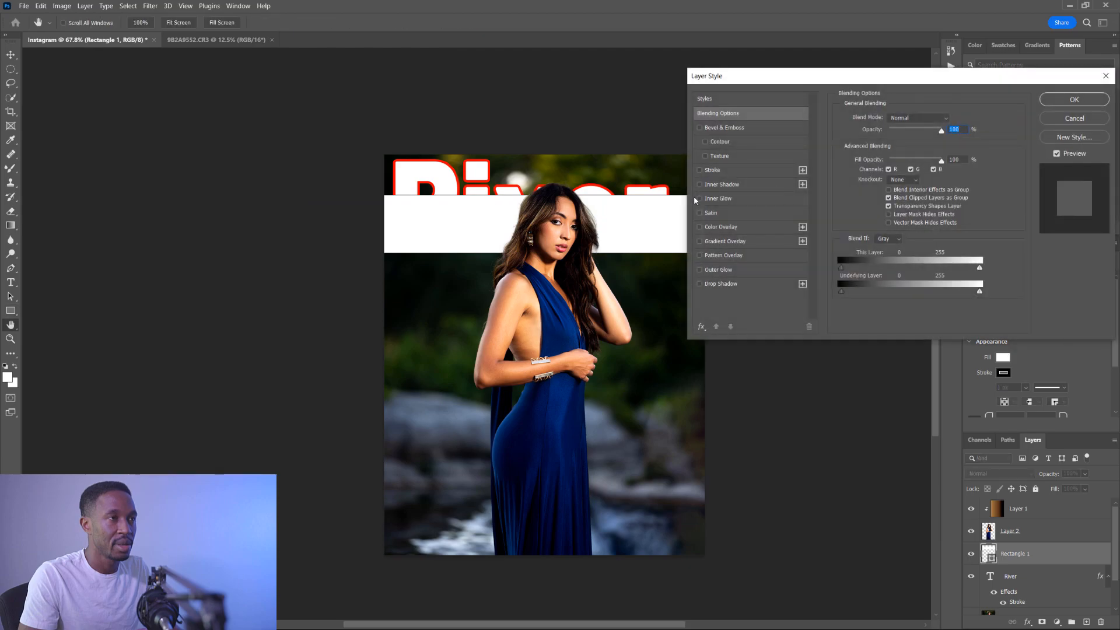
left_click(700, 228)
left_click(723, 231)
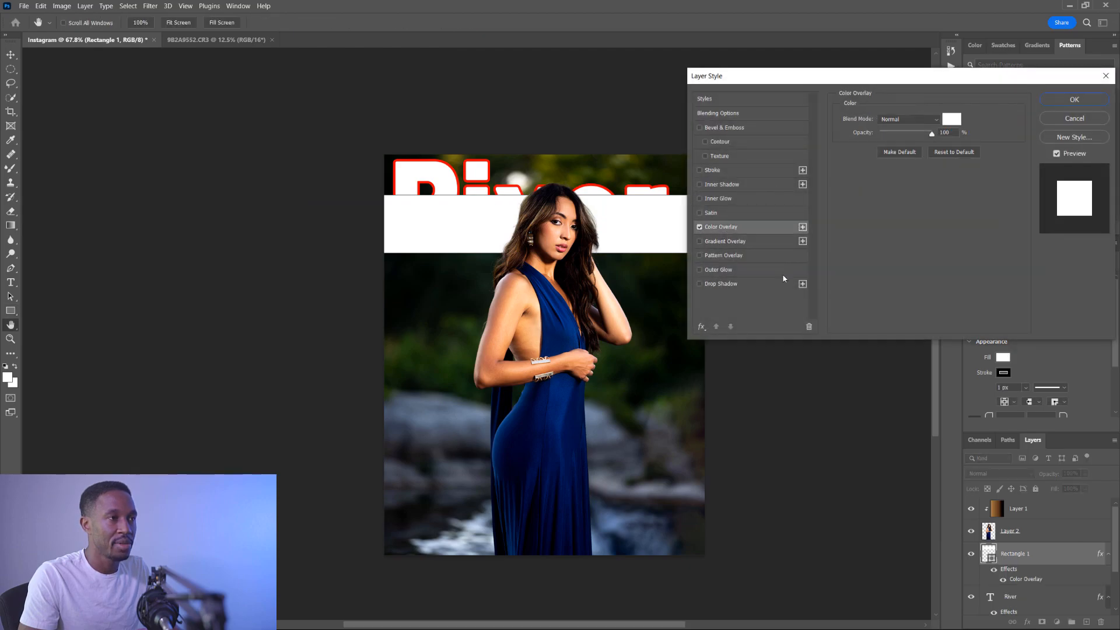
left_click(945, 119)
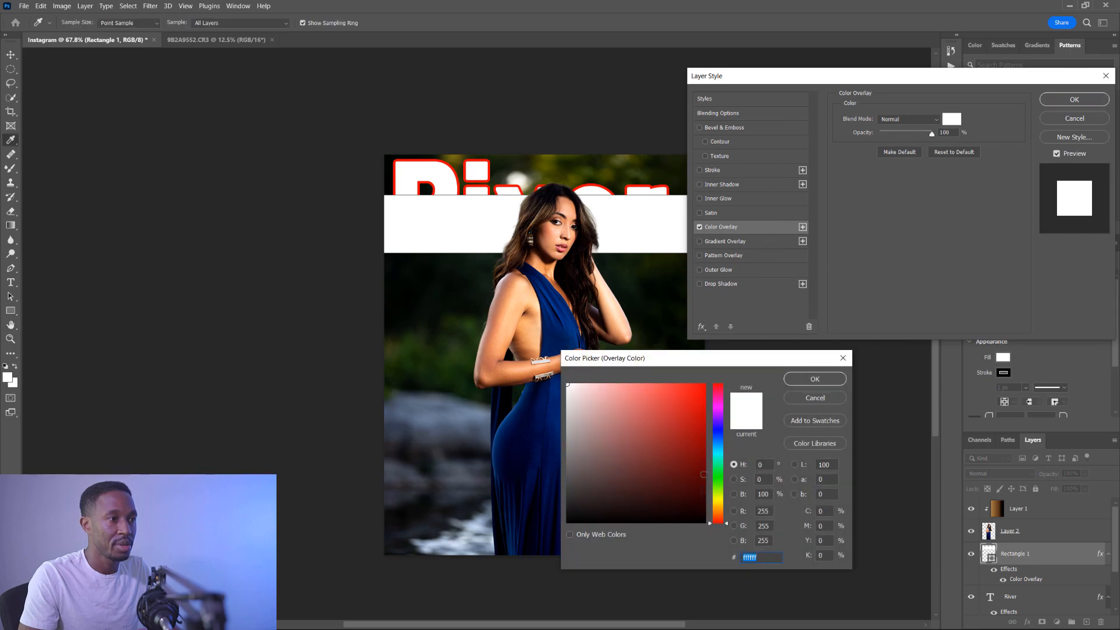
left_click(718, 476)
left_click(705, 384)
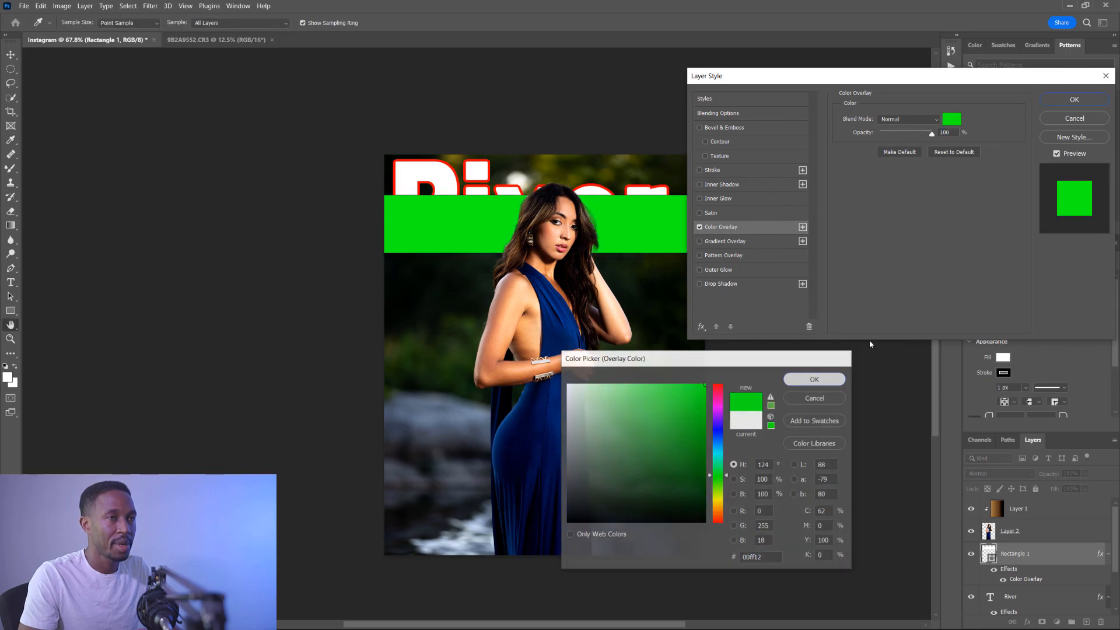
left_click(815, 380)
left_click(1075, 100)
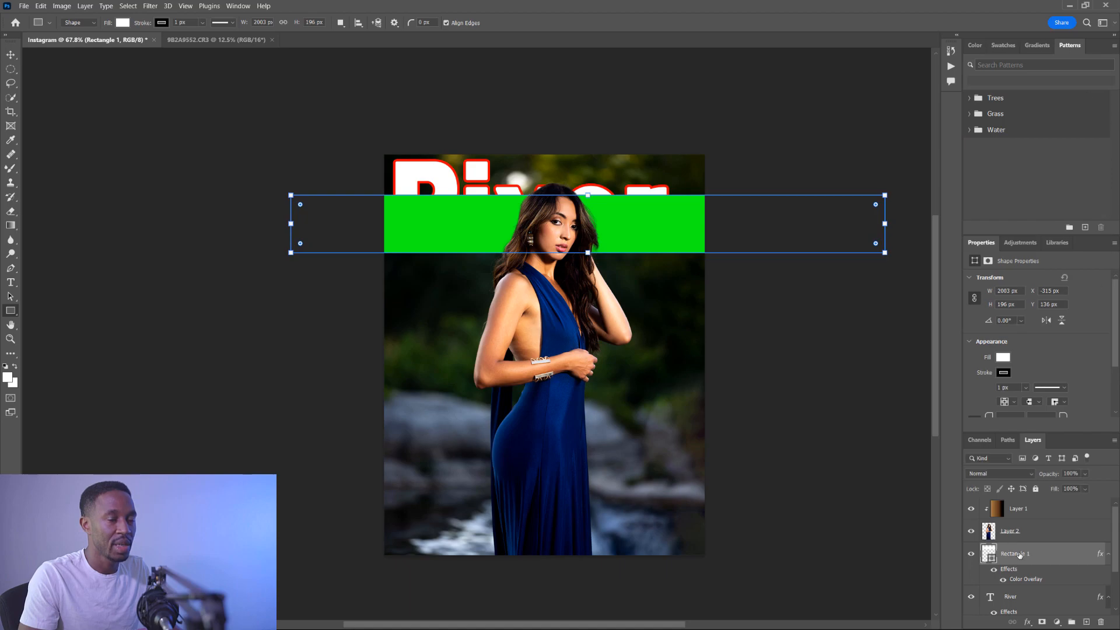
- Move the "River" title down over the green band and place its text layer directly above the rectangle layer
scroll(1020, 554, "down", 2)
key("ctrl+t")
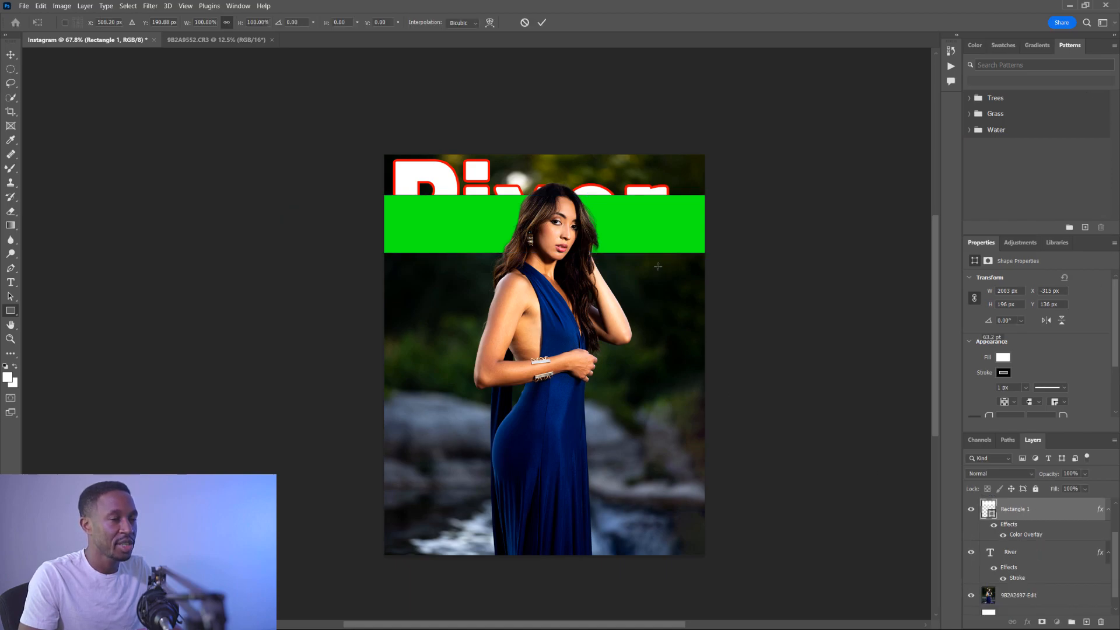
left_click(1023, 544)
left_click_drag(650, 208, 661, 234)
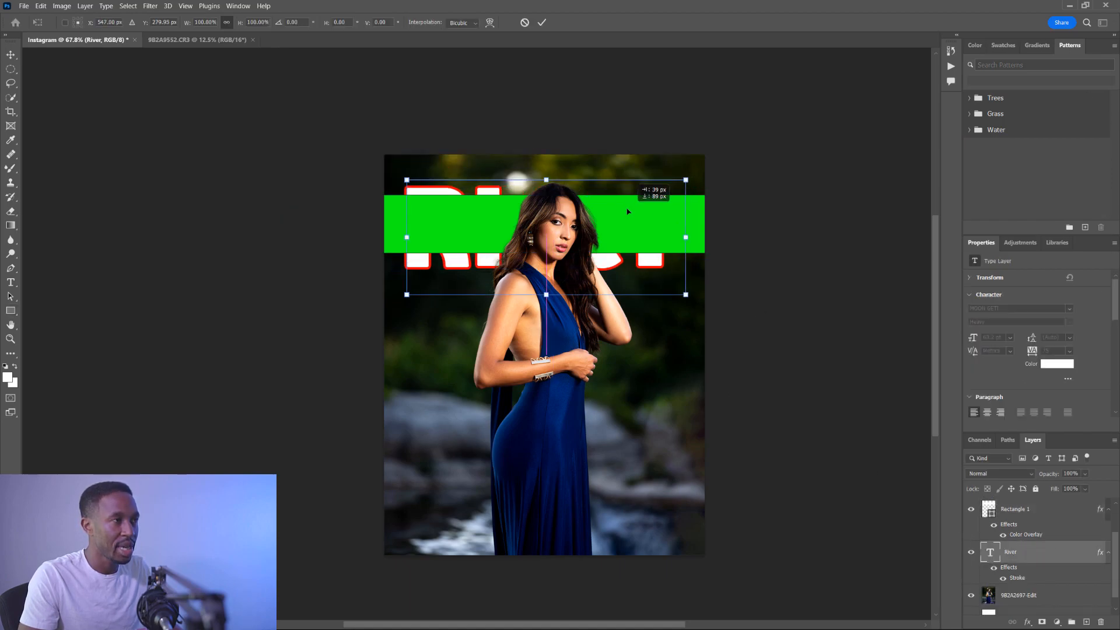
left_click(542, 24)
left_click_drag(1020, 552, 1025, 508)
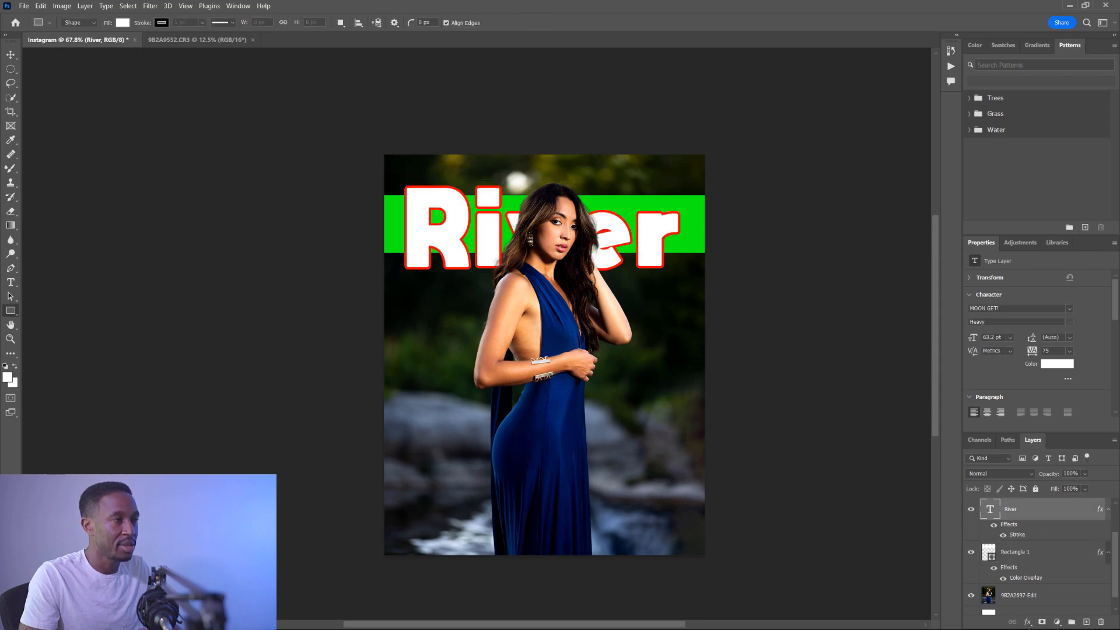
- Scale the "River" title non-proportionally, to about 110% width and 40% height, so it fits inside the green band
key("ctrl+t")
left_click_drag(686, 295, 698, 234)
key("Return")
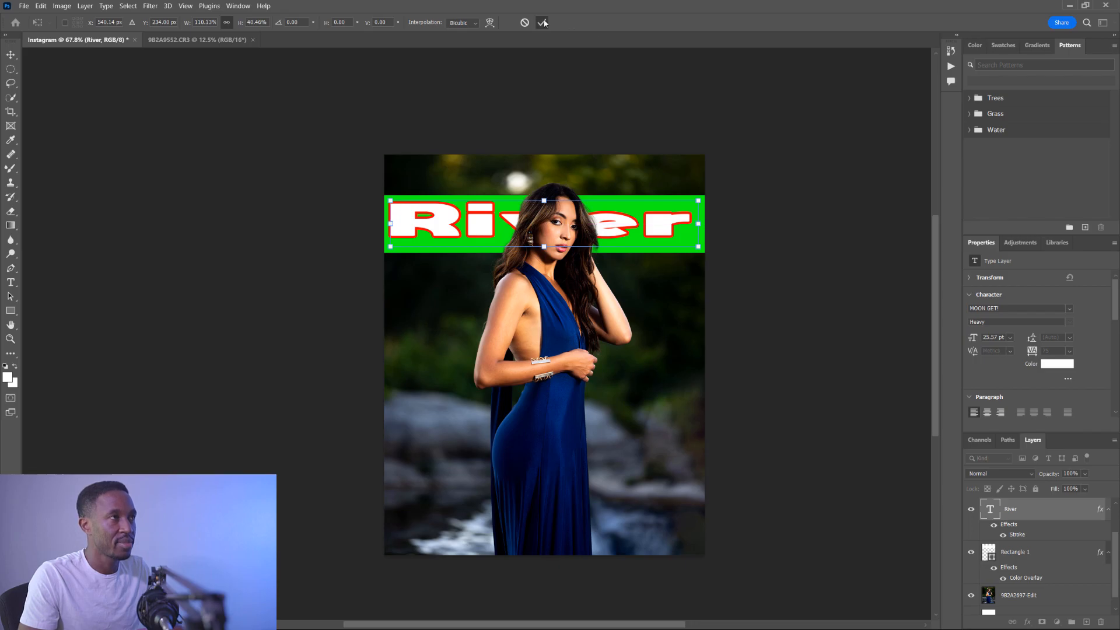
- Group the "River" text layer and the green rectangle layer together
key("u")
scroll(615, 395, "up", 3)
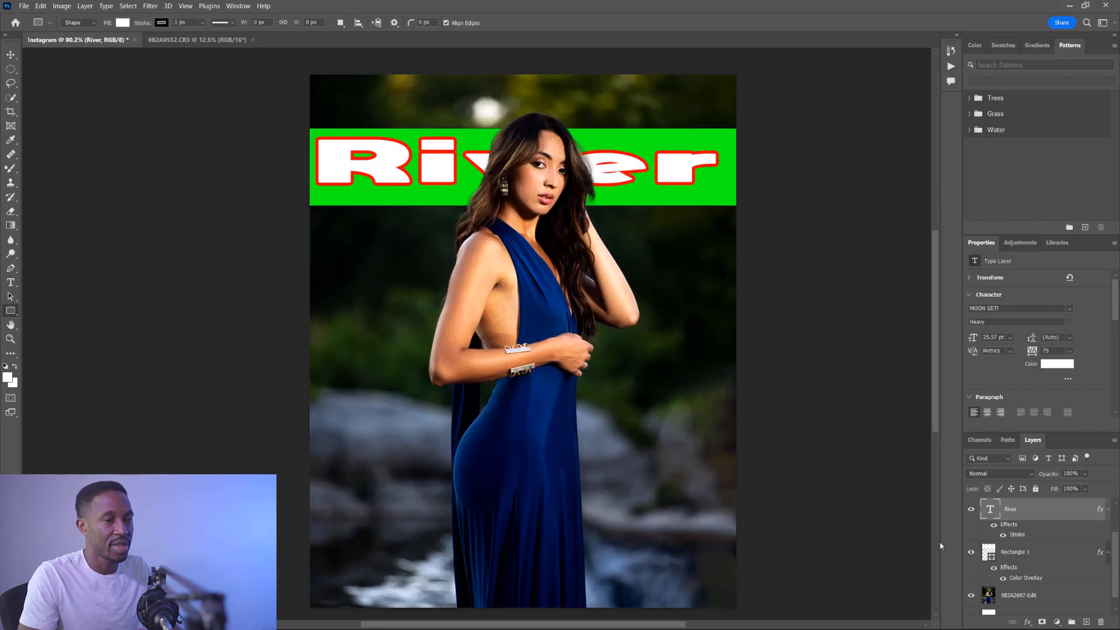
left_click(1033, 554)
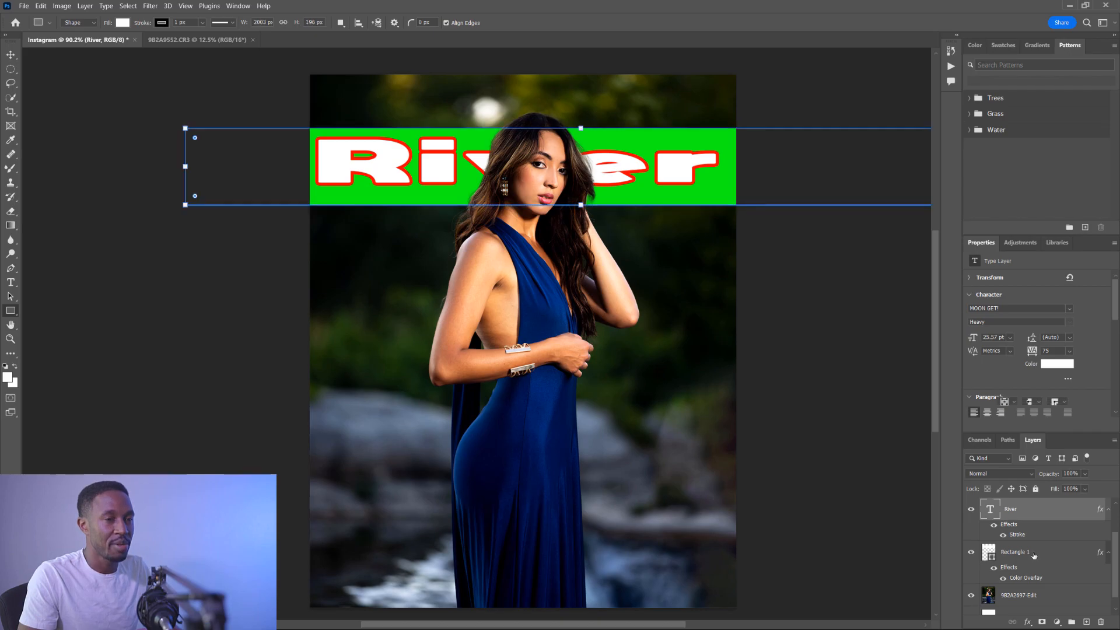
key("ctrl+g")
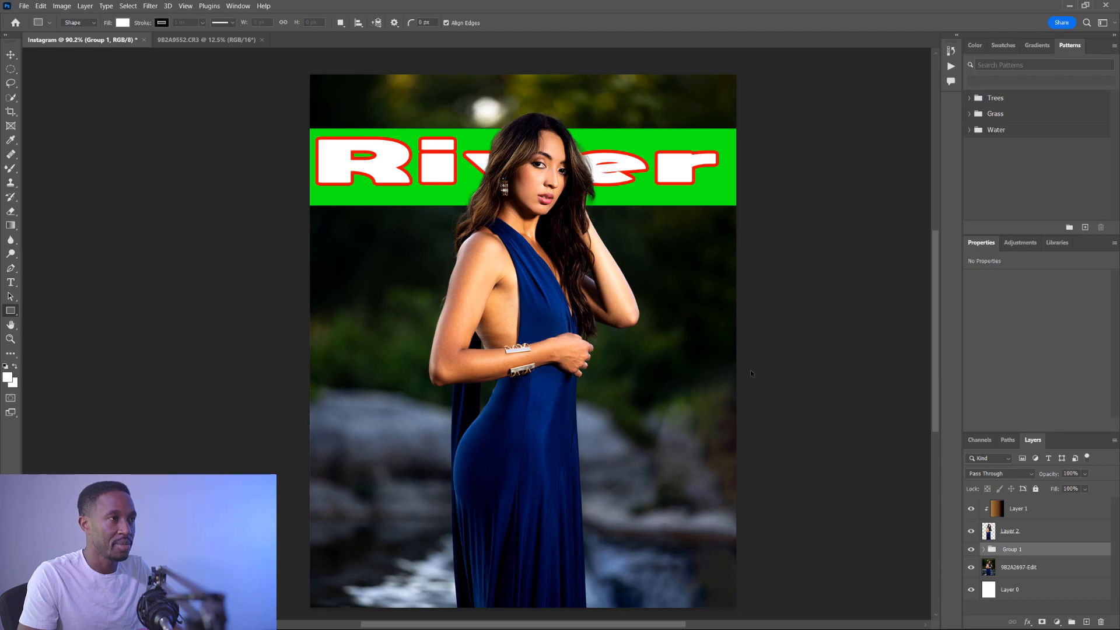
- Move the title group upward and rotate it counterclockwise with Free Transform so the band runs diagonally across the top of the image
key("ctrl+t")
left_click_drag(579, 217, 547, 115)
left_click_drag(156, 215, 254, 186)
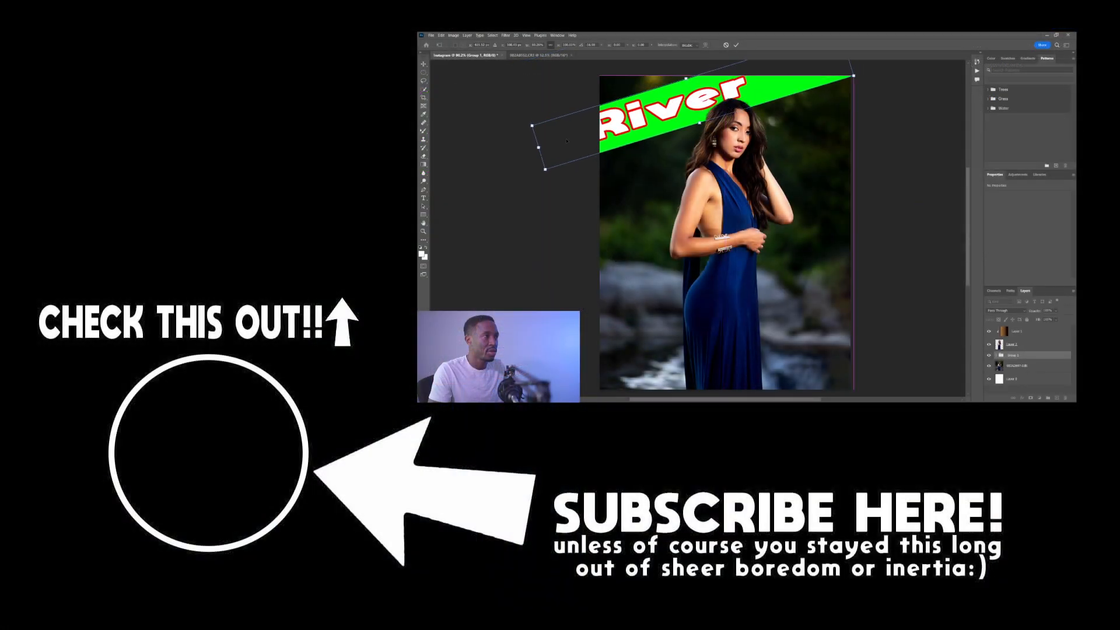